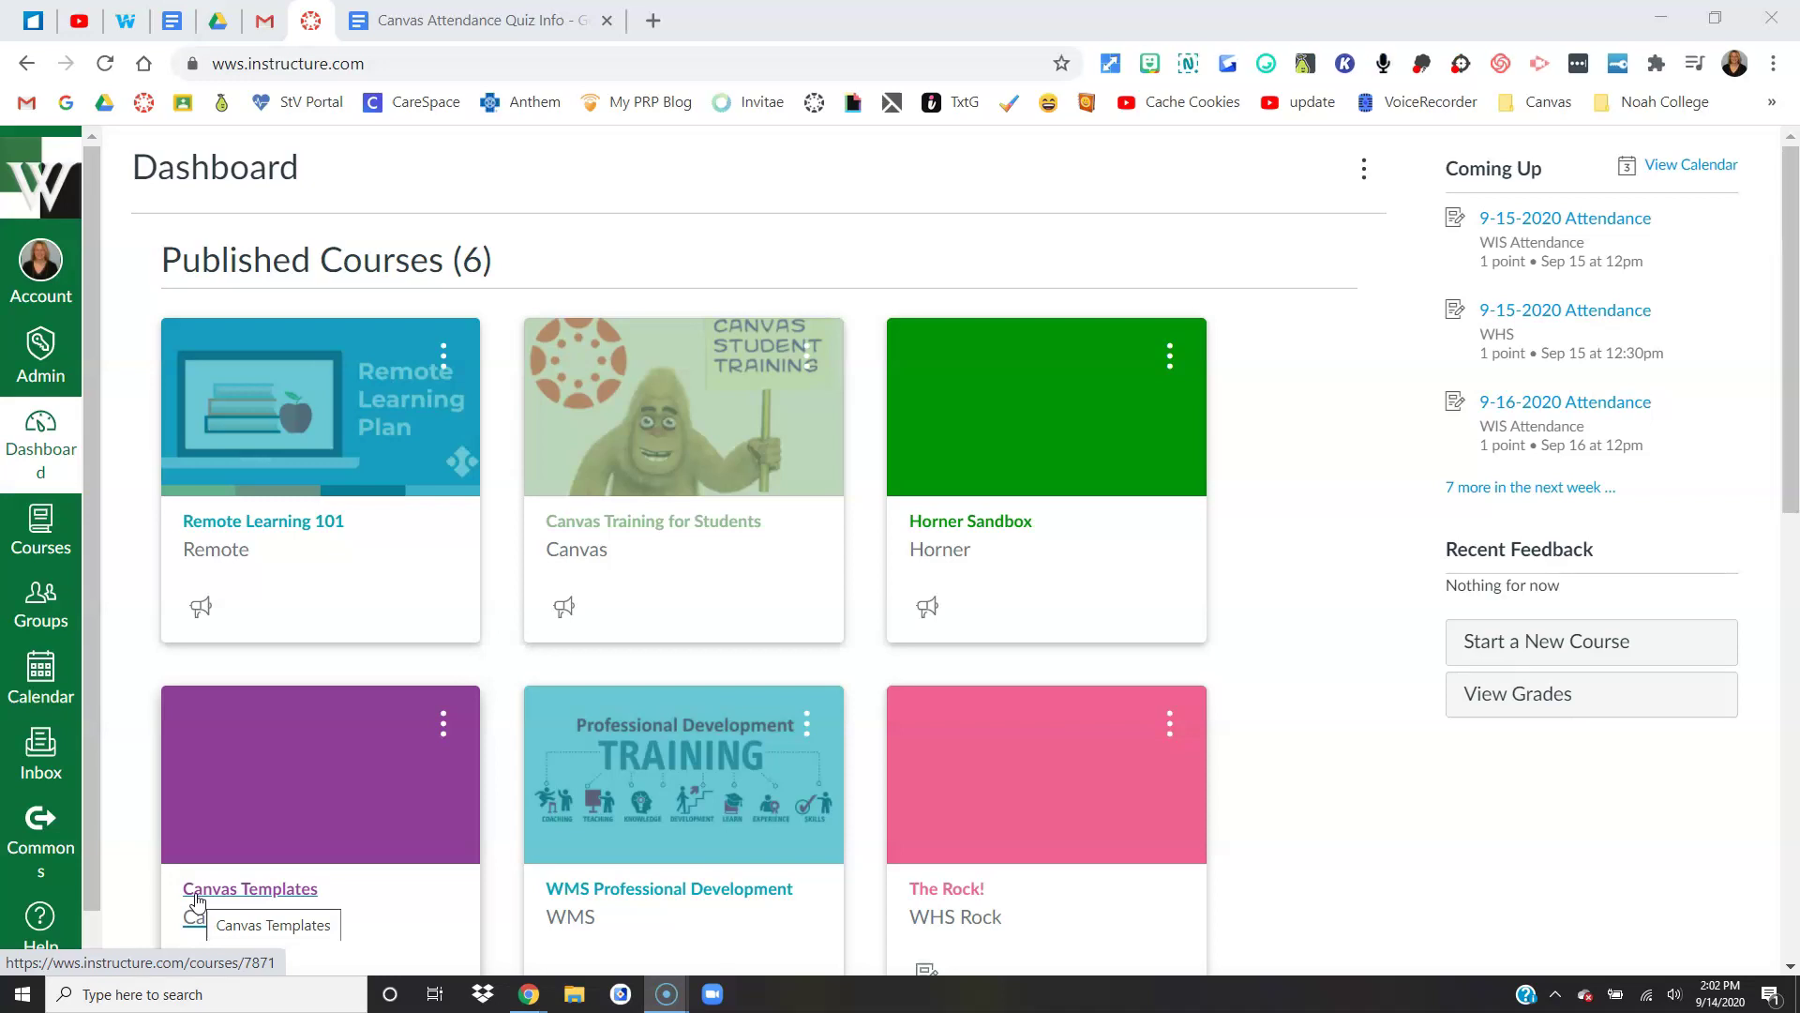
Leave the Dashboard and go to Canvas Commons from the global navigation
click(38, 821)
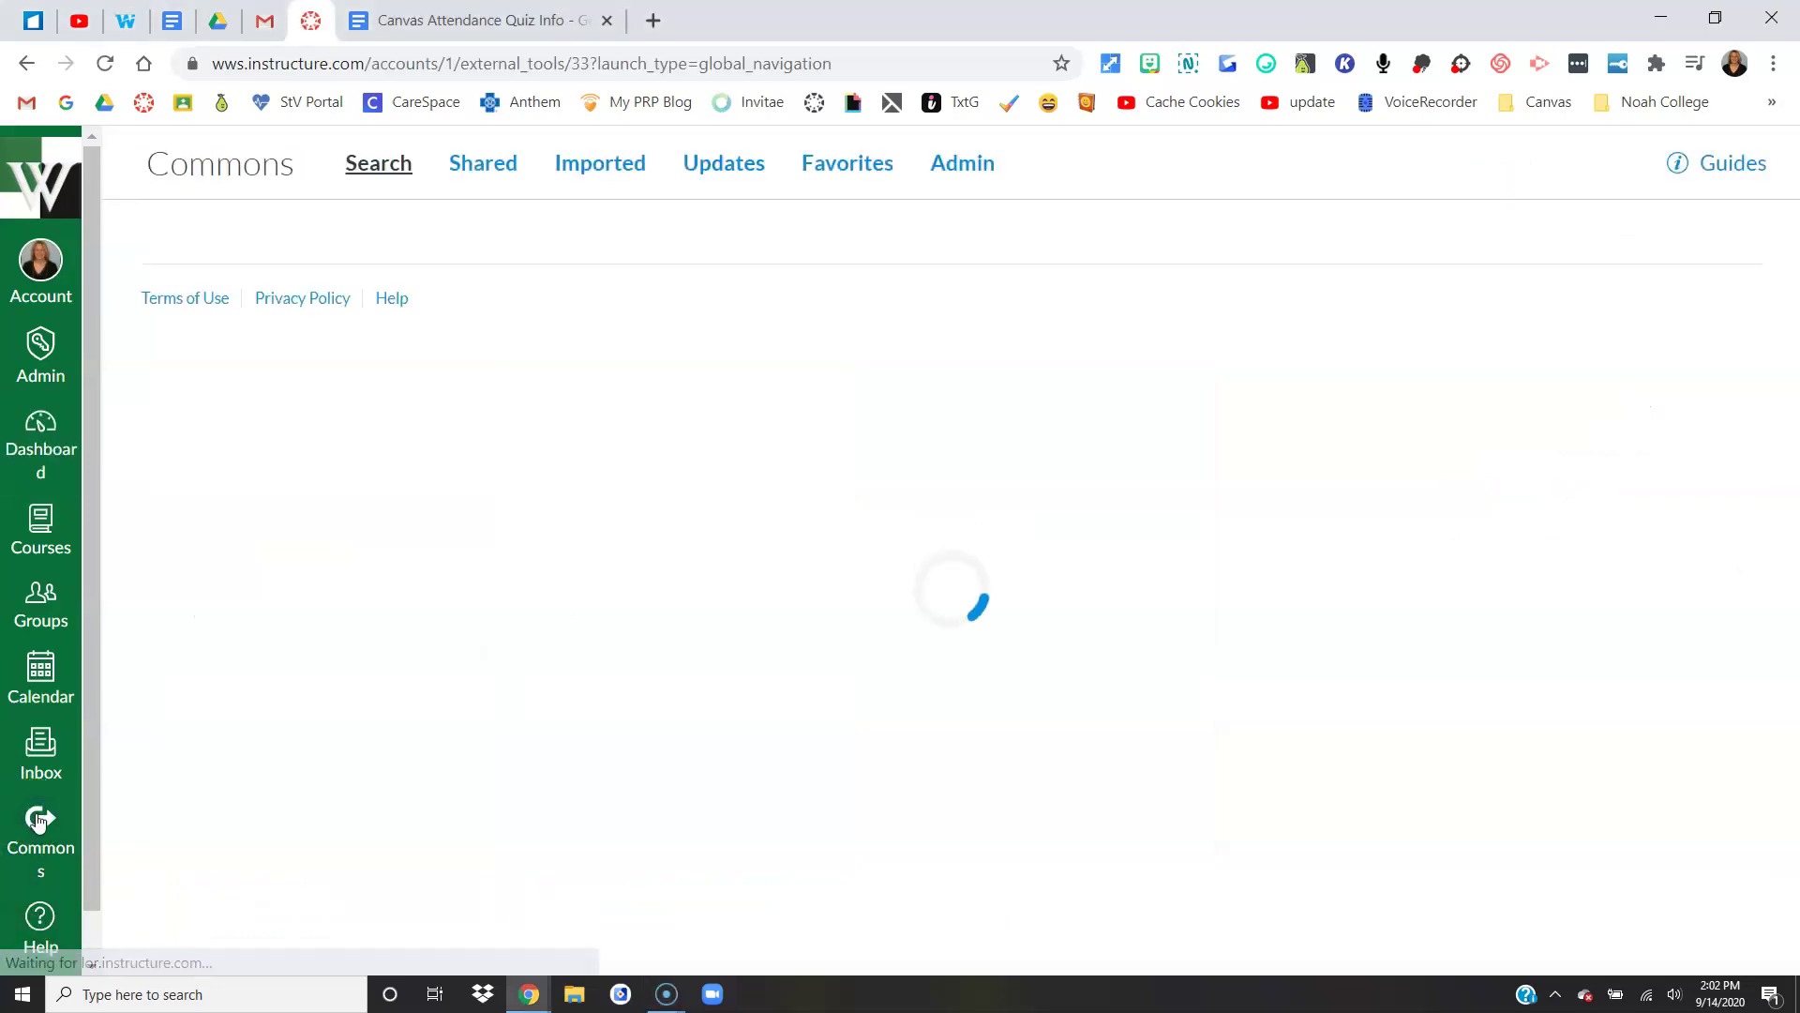
Search Commons for the author's surname and sort the 196 results by Latest
click(353, 268)
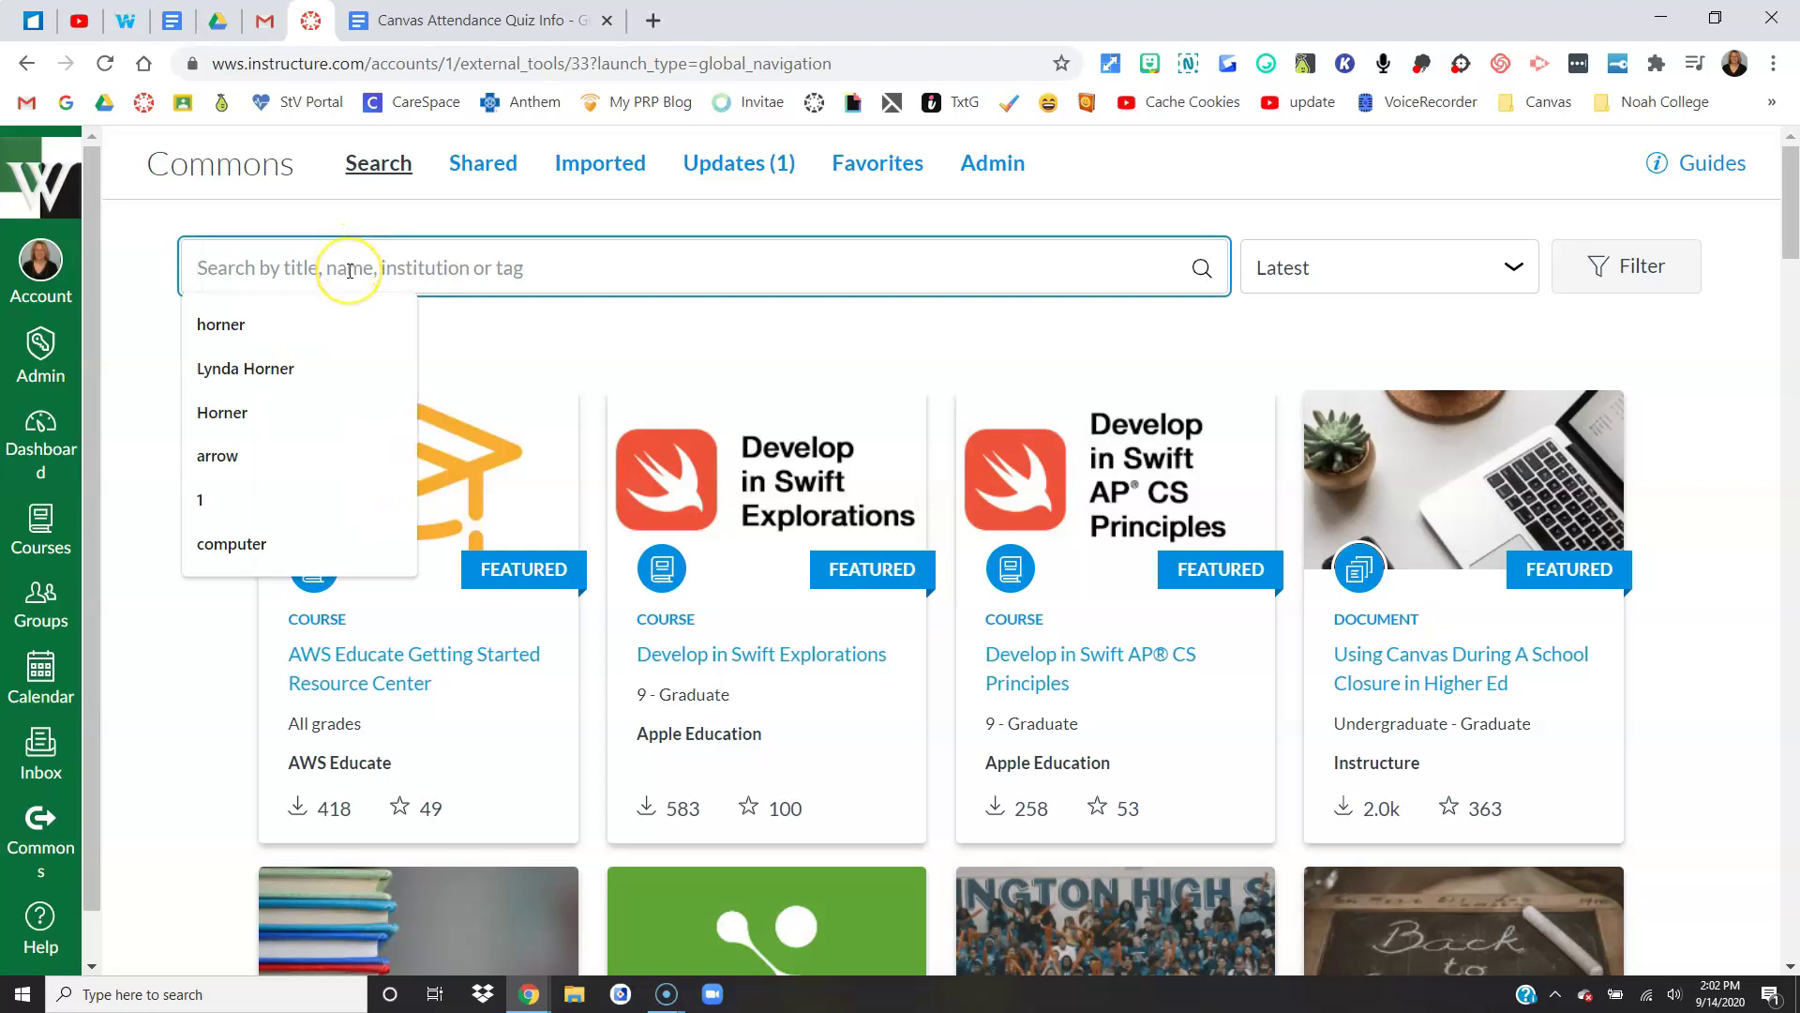
text(Horner)
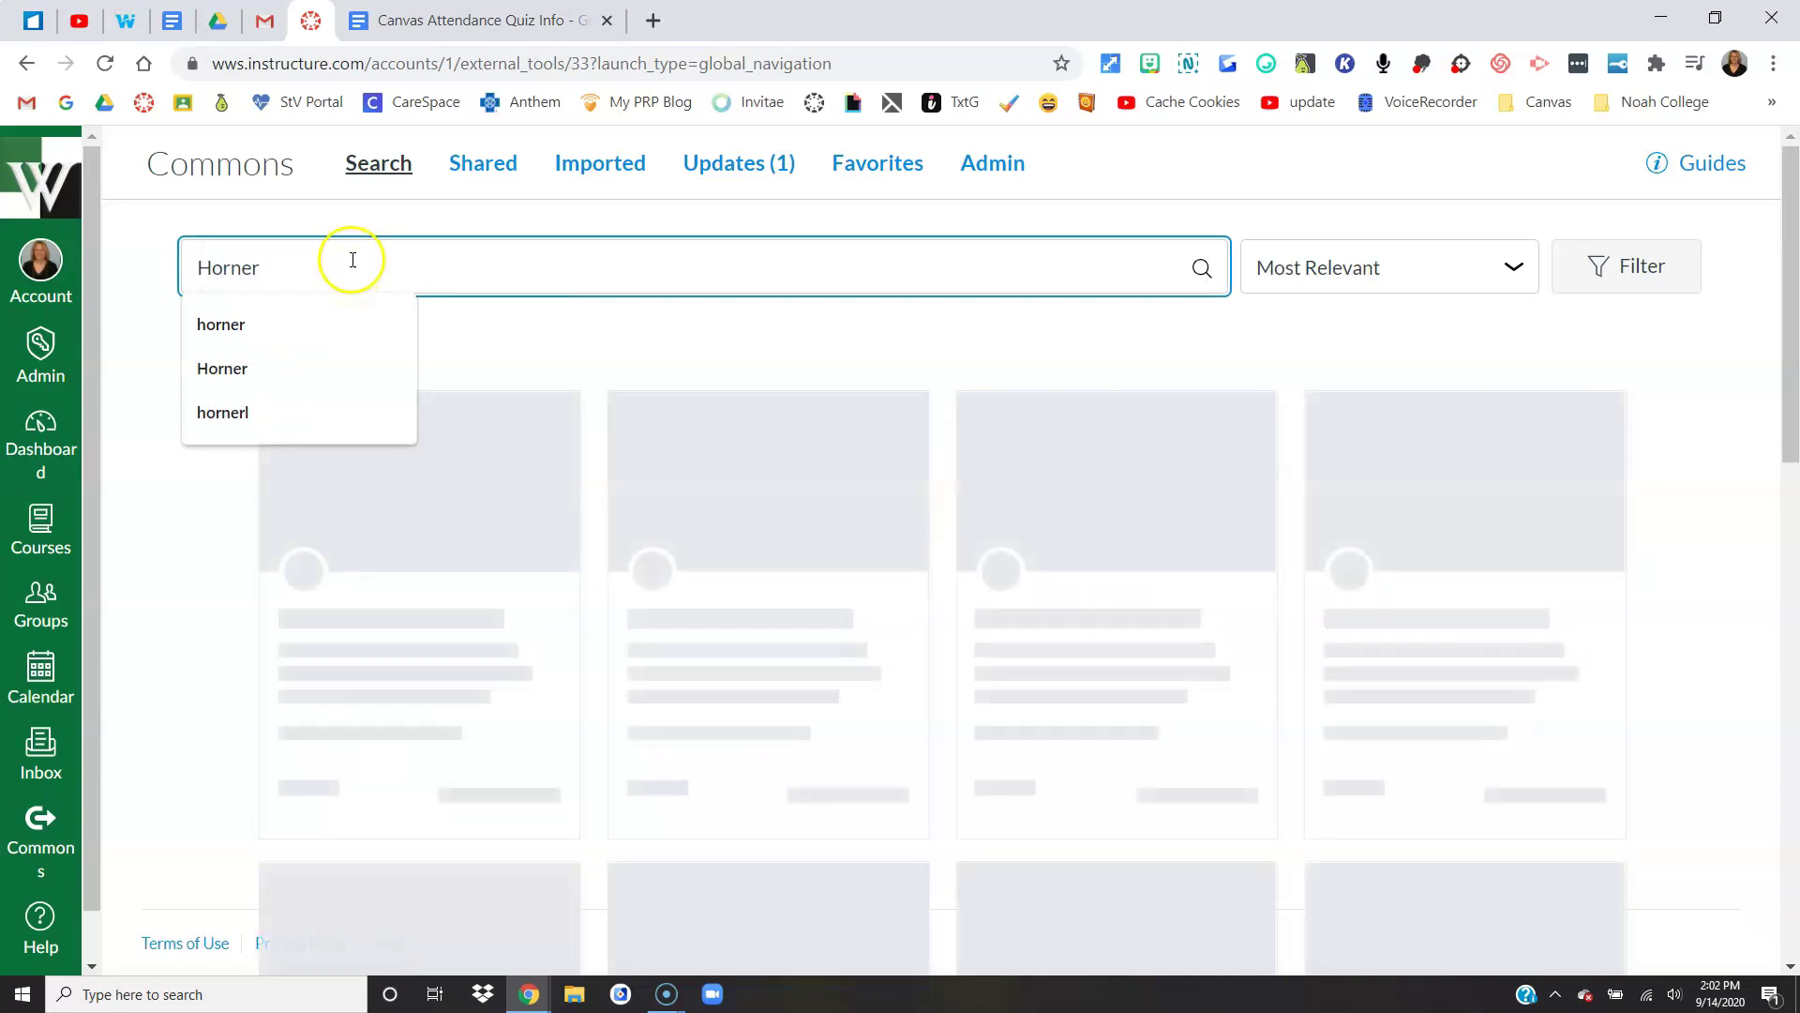
click(1491, 267)
click(1320, 375)
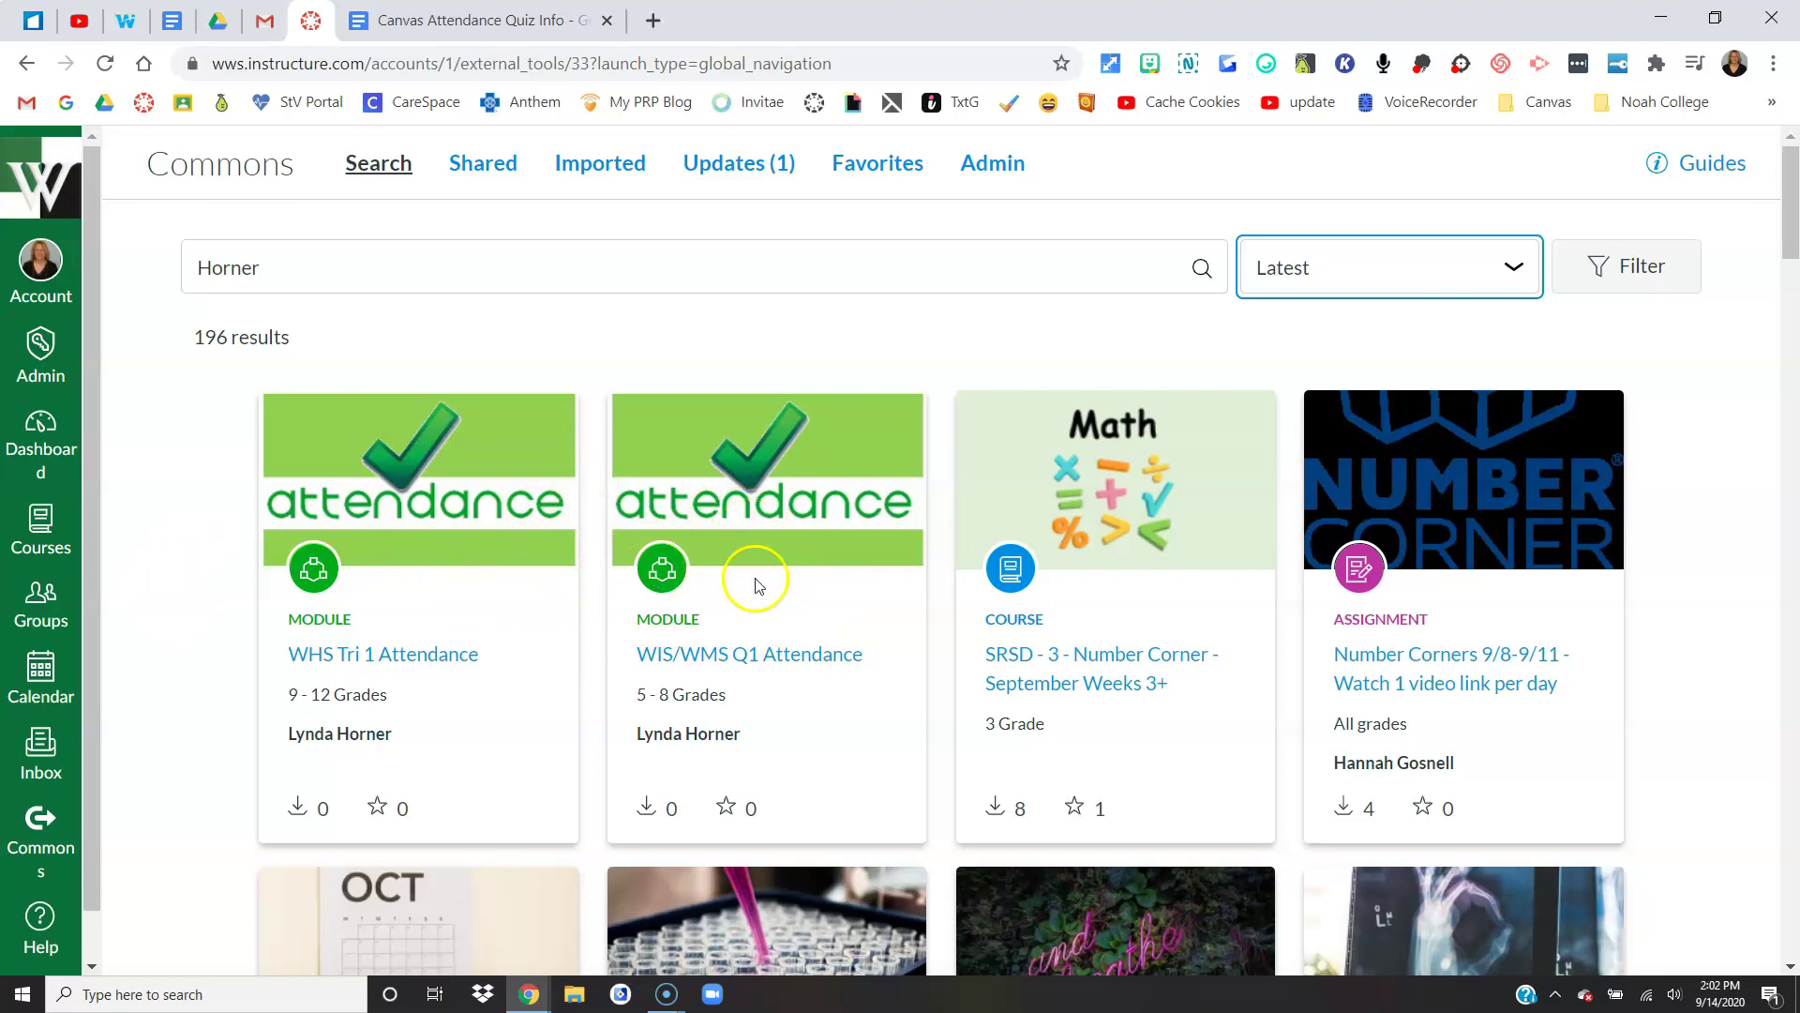
Filter the results to the 14 resources shared with Westfield-Washington Schools
click(1672, 273)
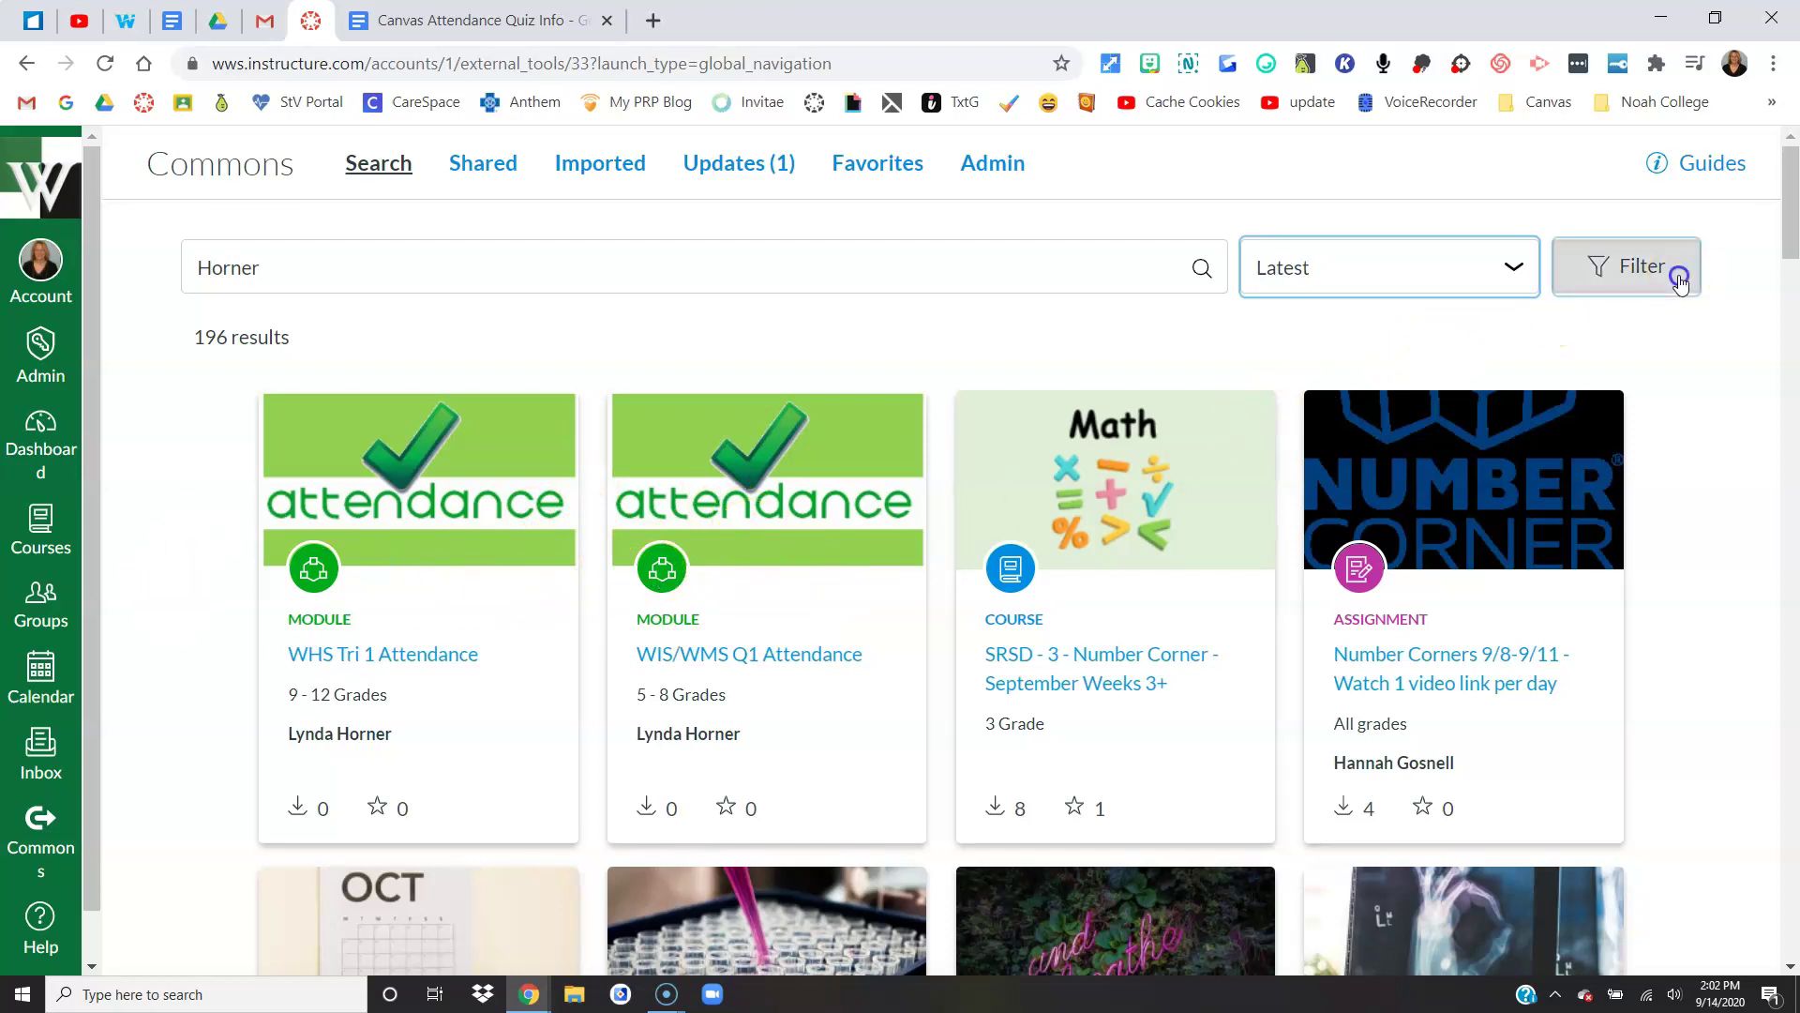
scroll(1186, 604, down, 3)
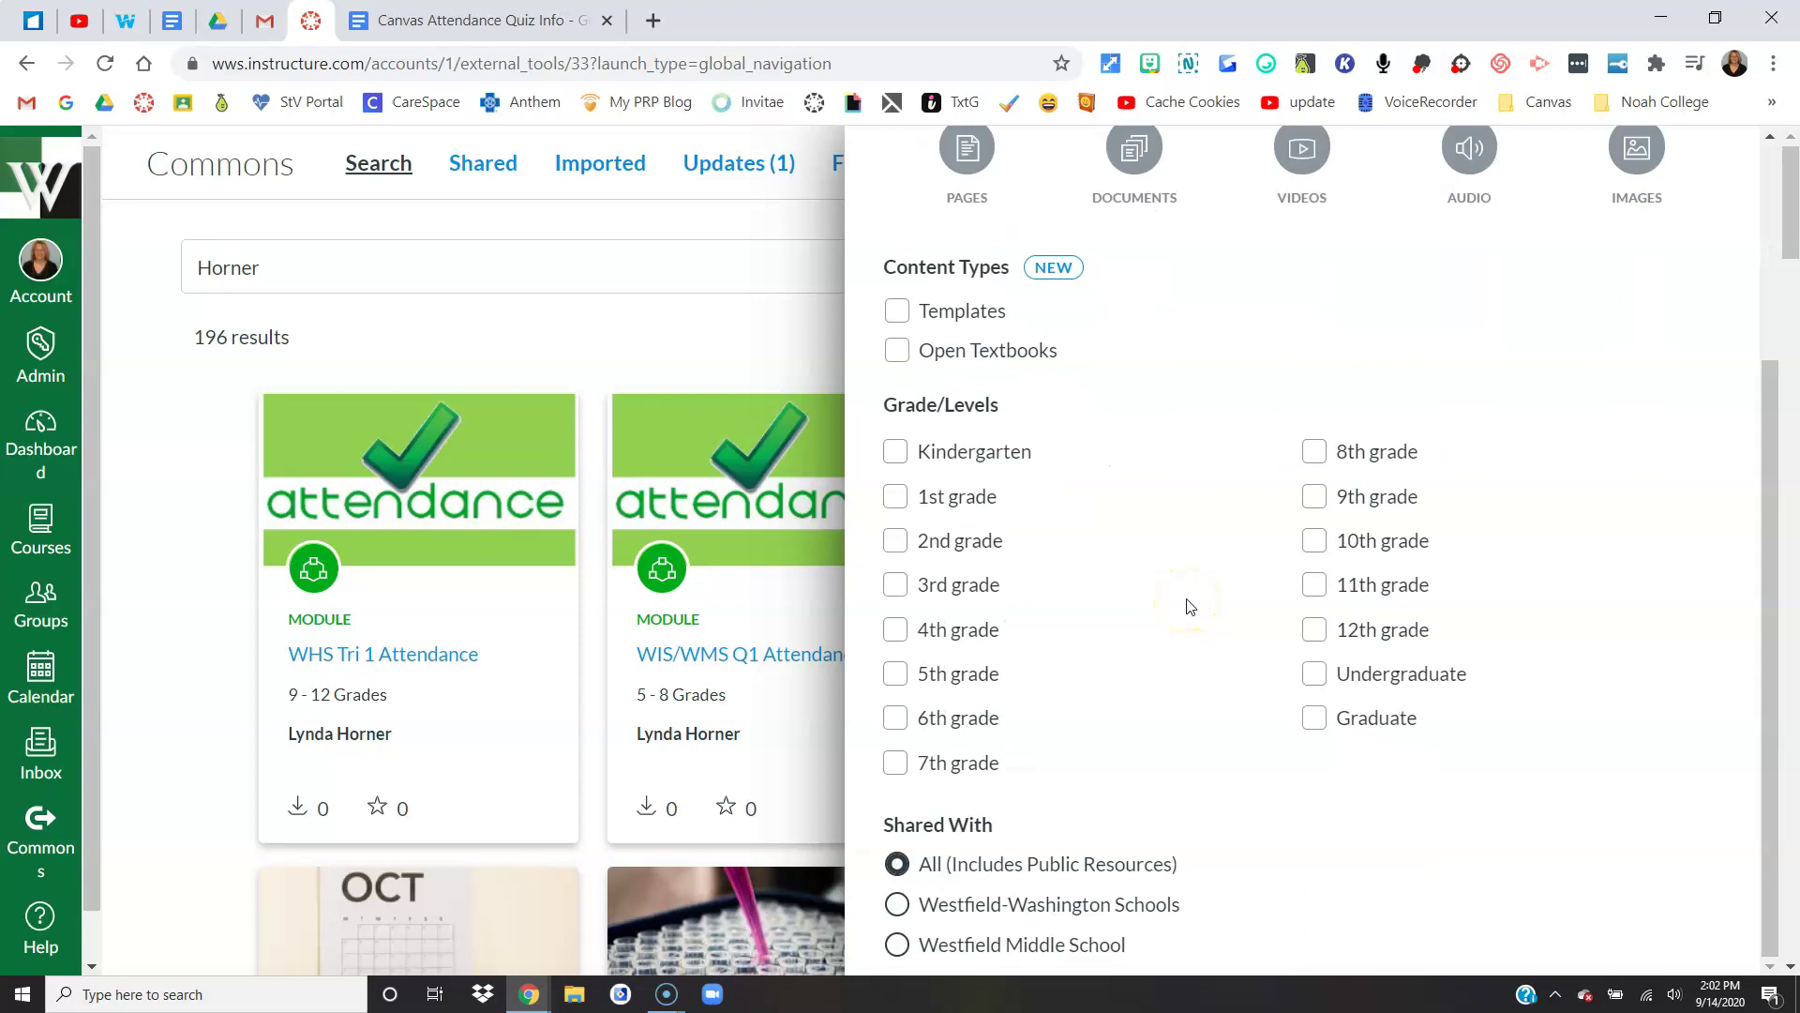
click(1047, 905)
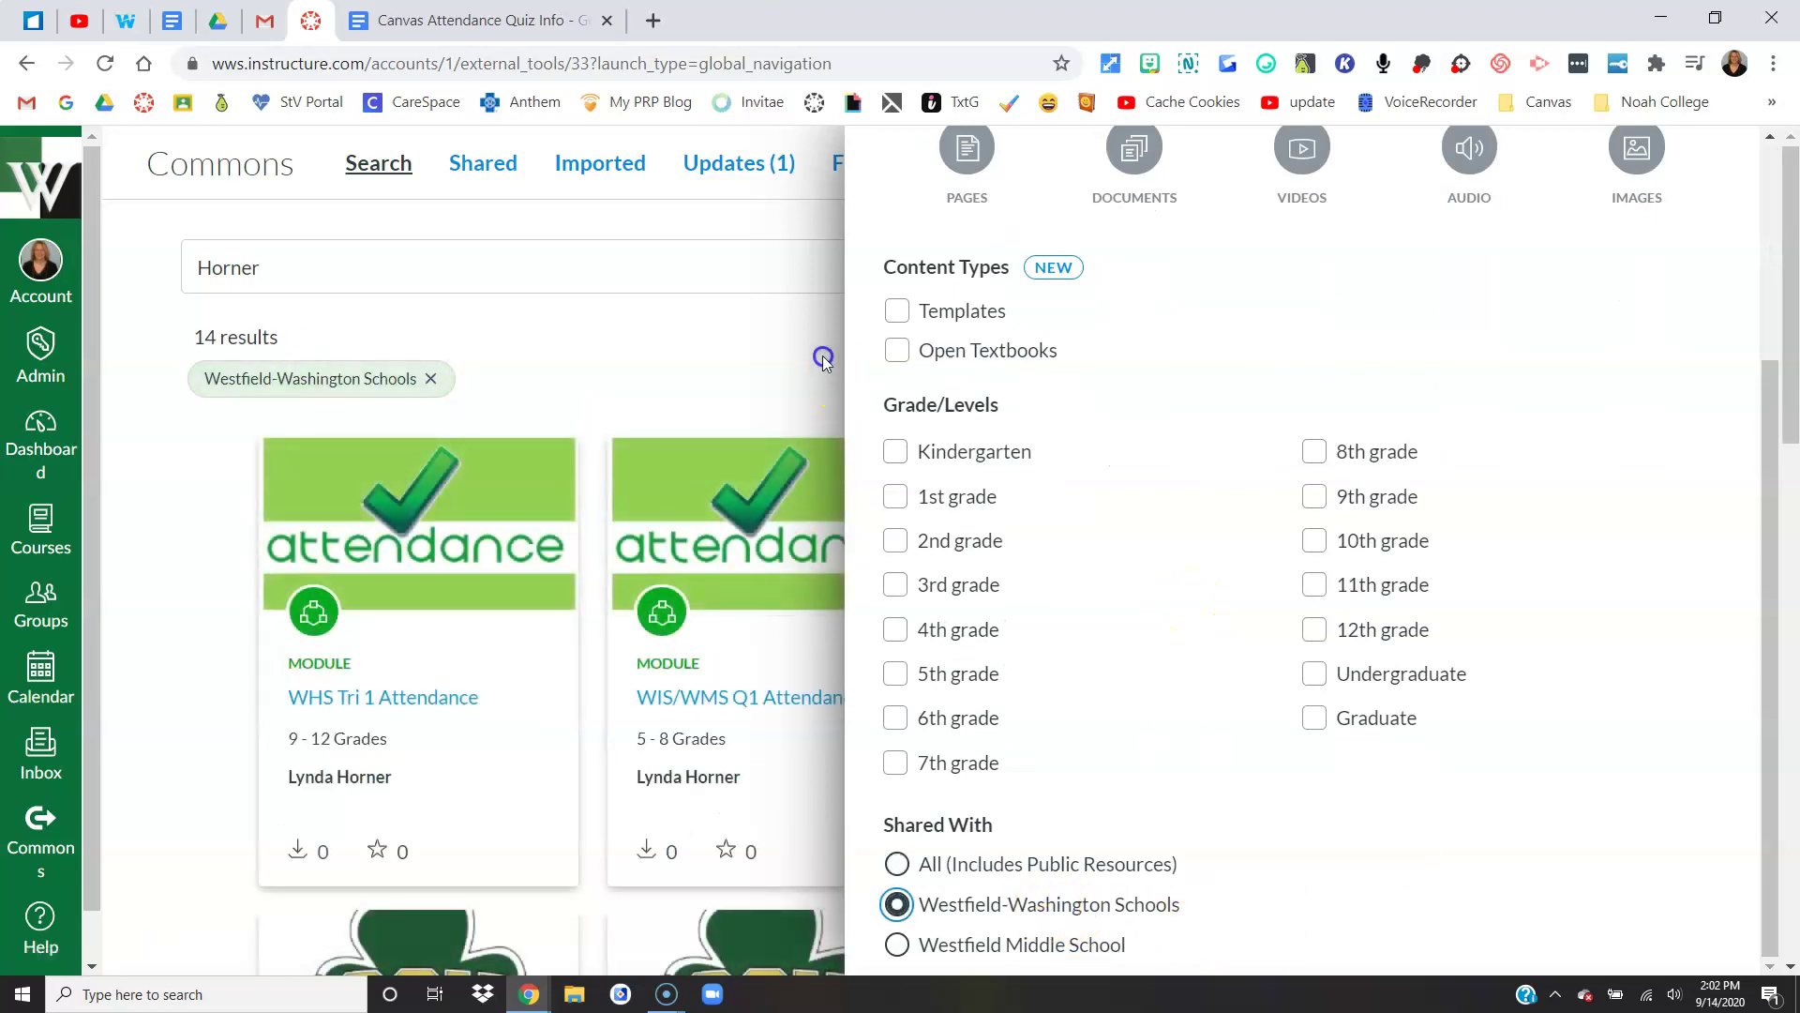
click(579, 672)
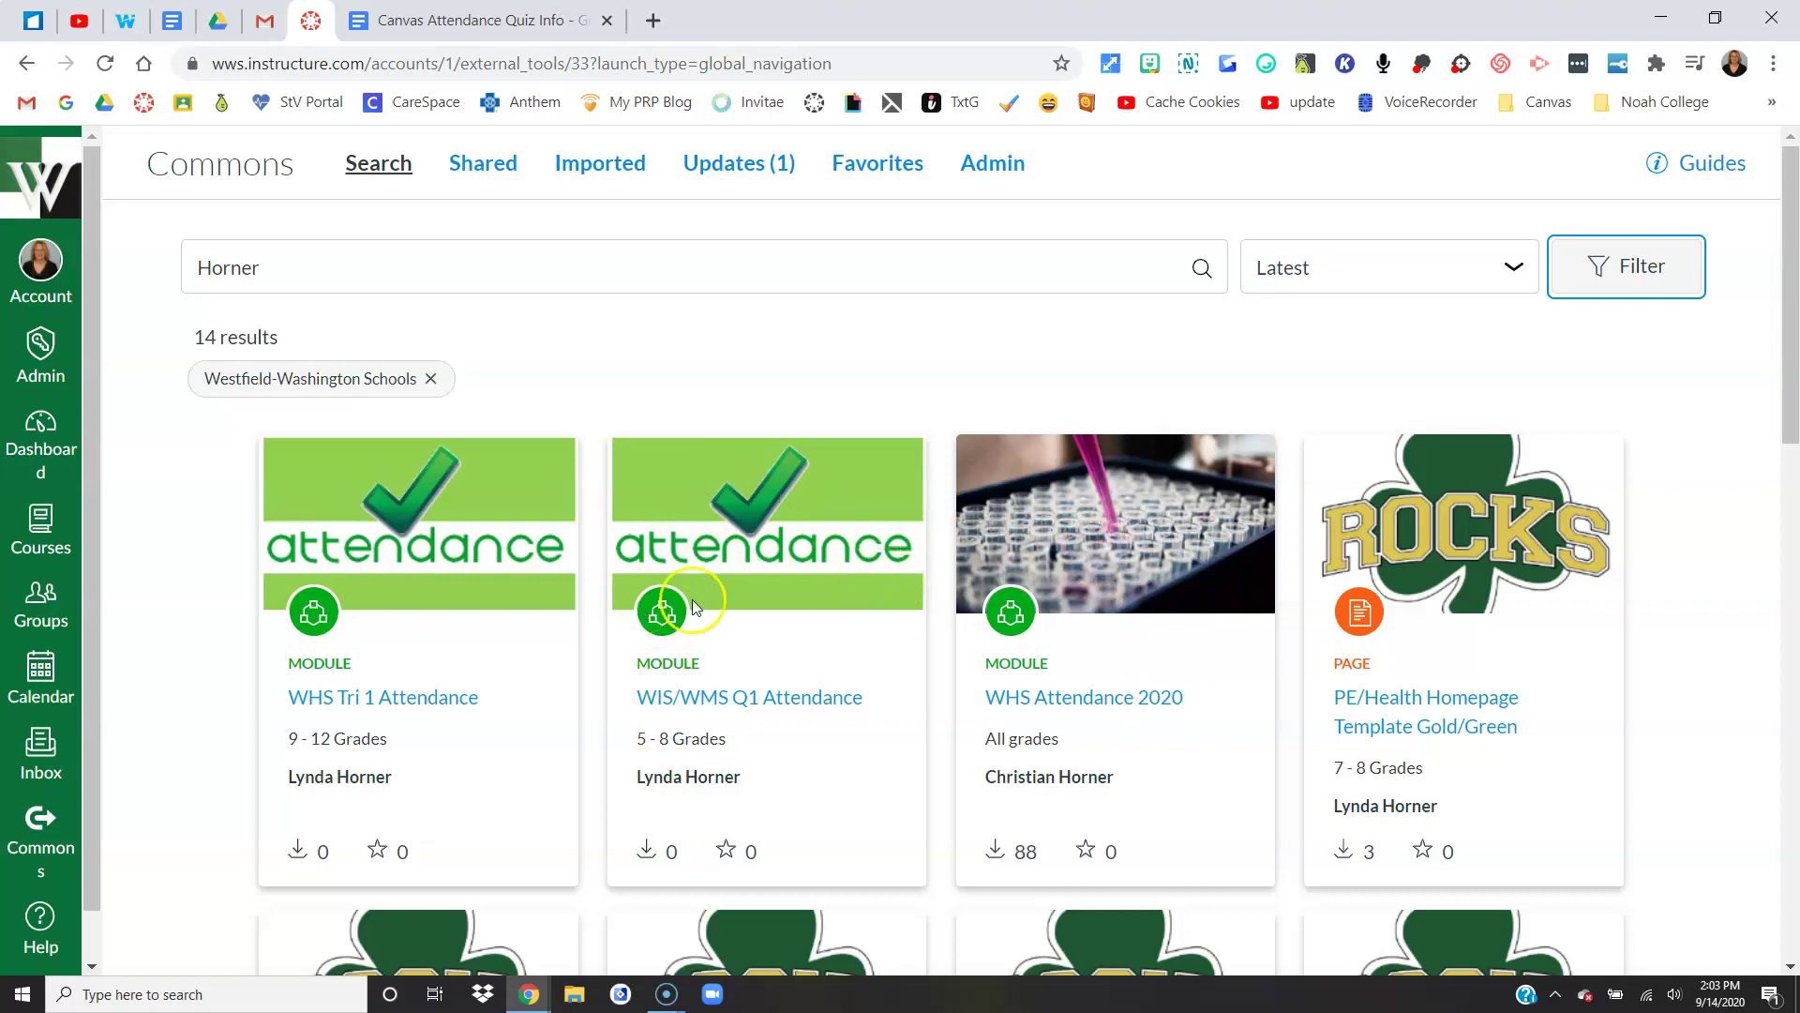
scroll(916, 594, down, 4)
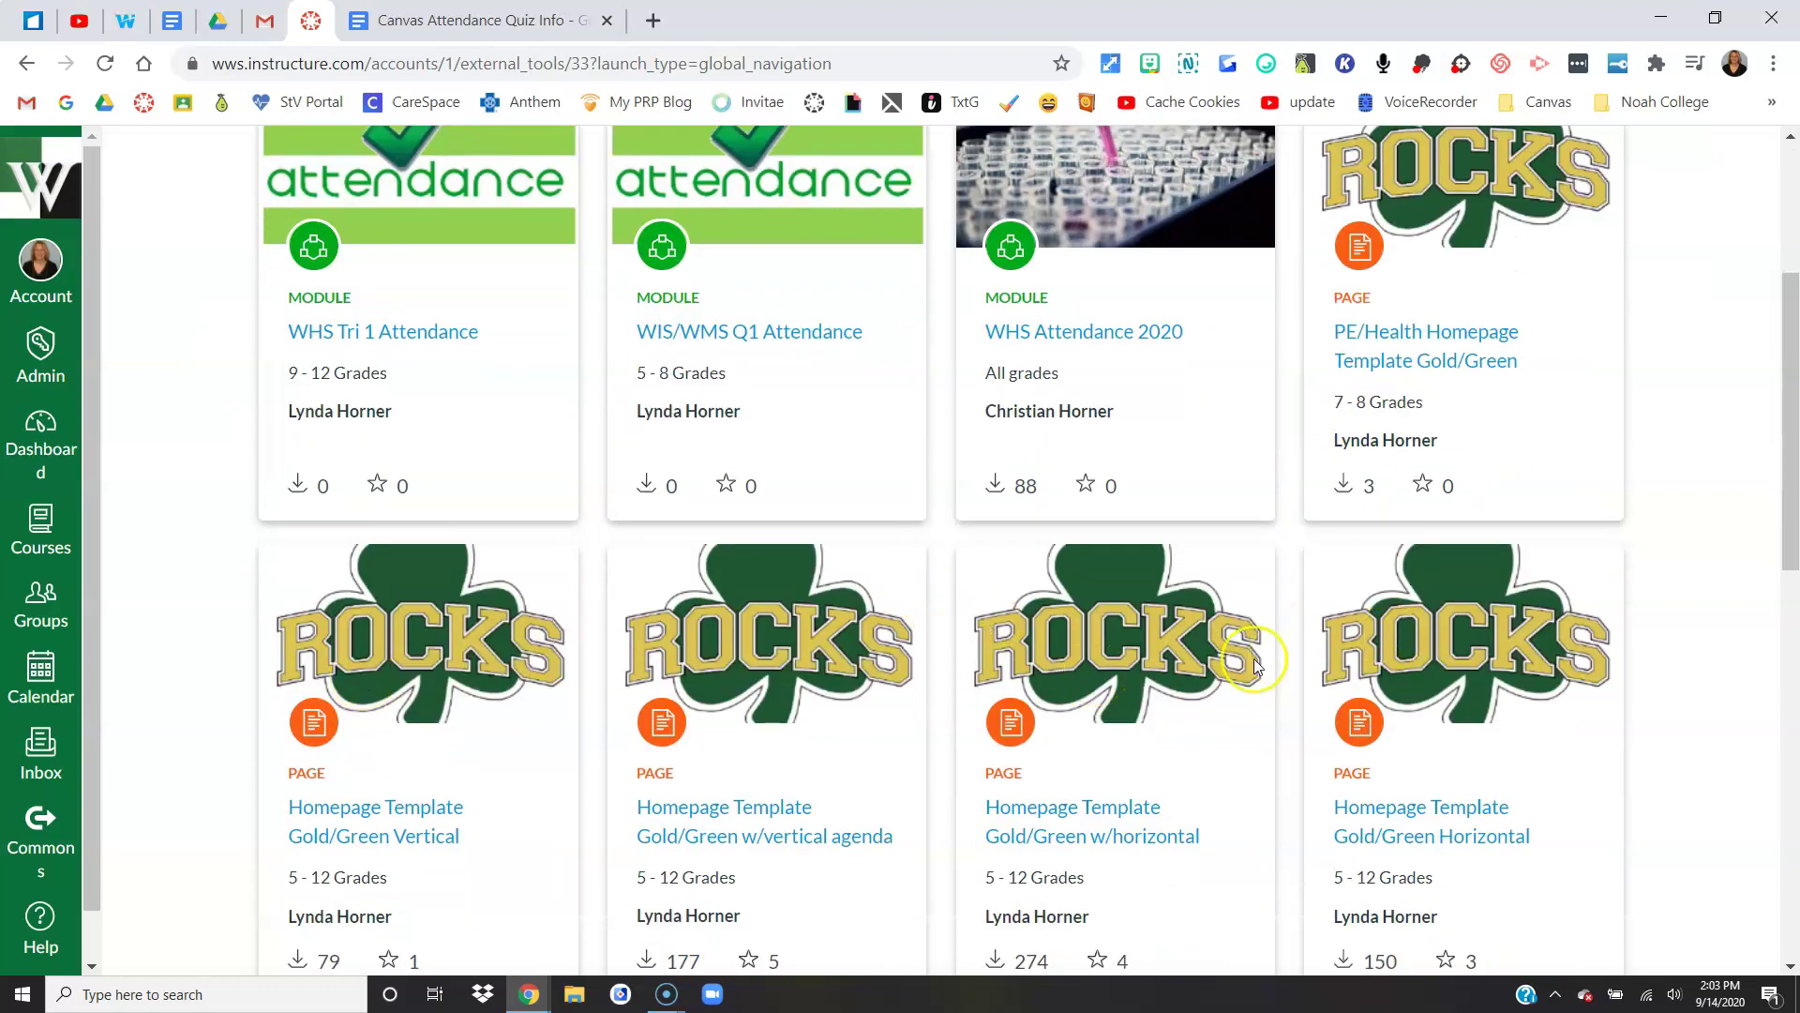
scroll(1256, 661, up, 4)
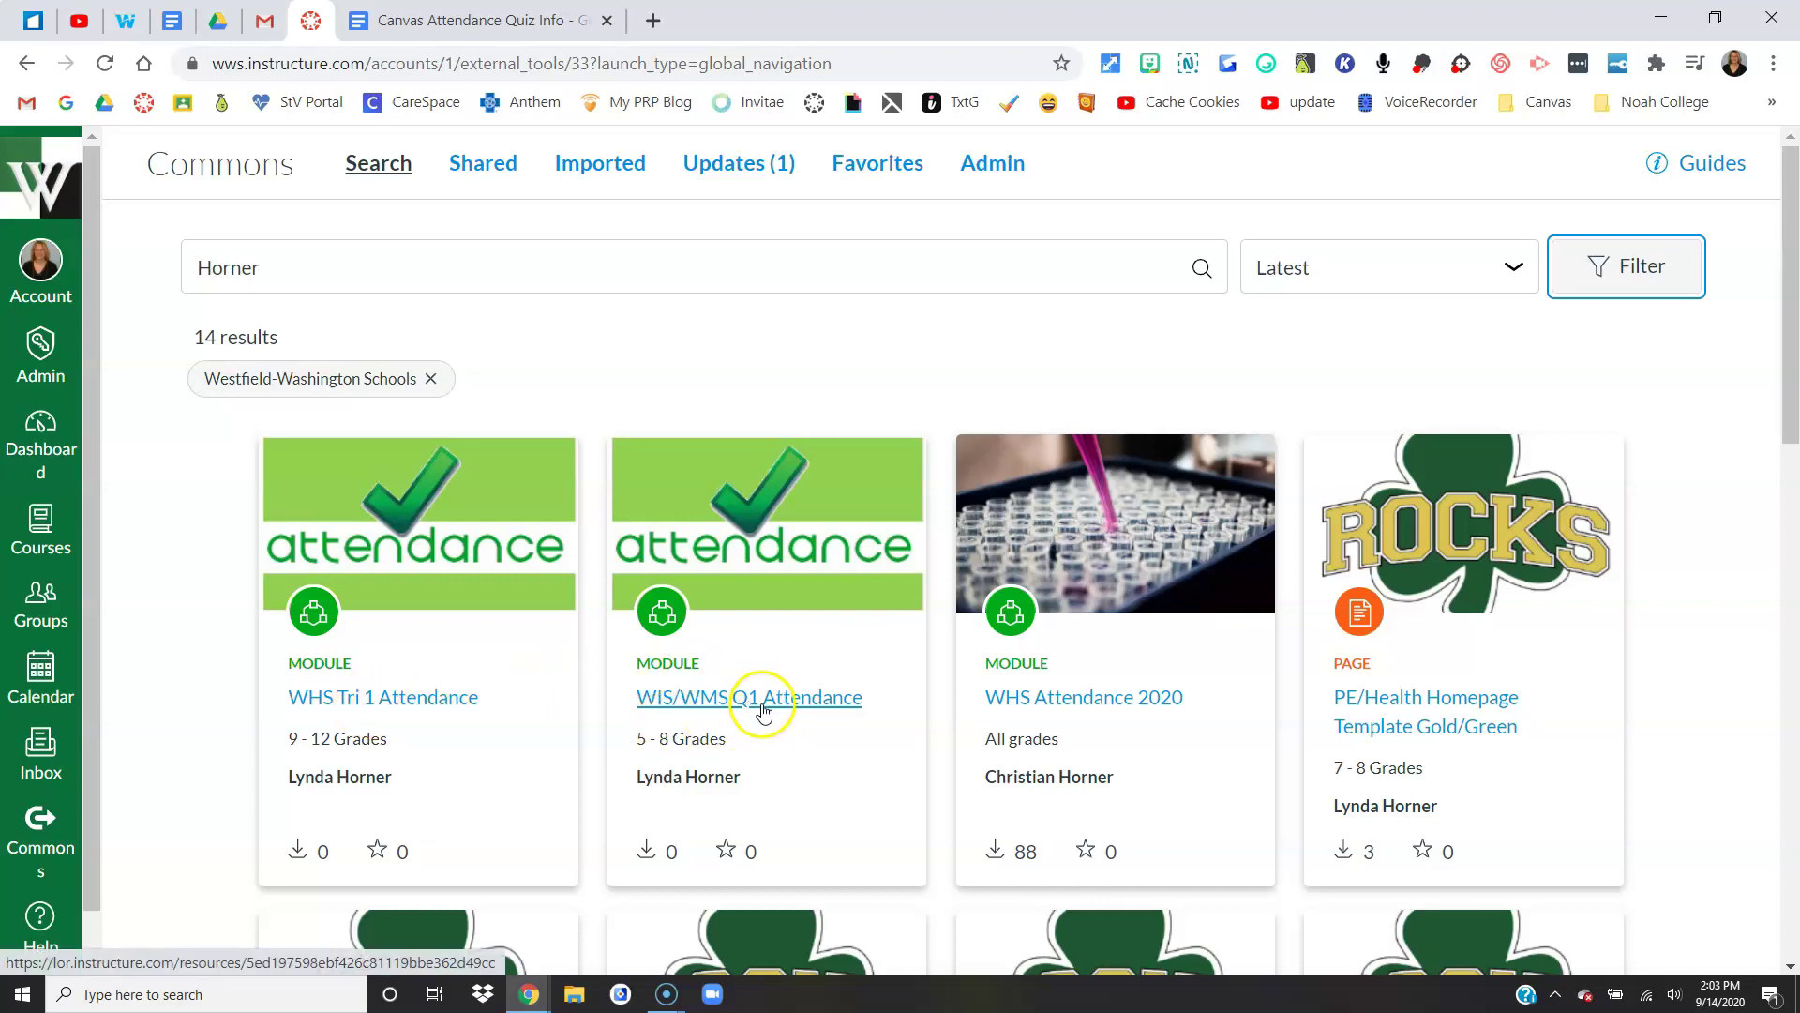
Open WIS/WMS Q1 Attendance and select Canvas Course, Canvas Training and the author's SRT course for import
click(709, 698)
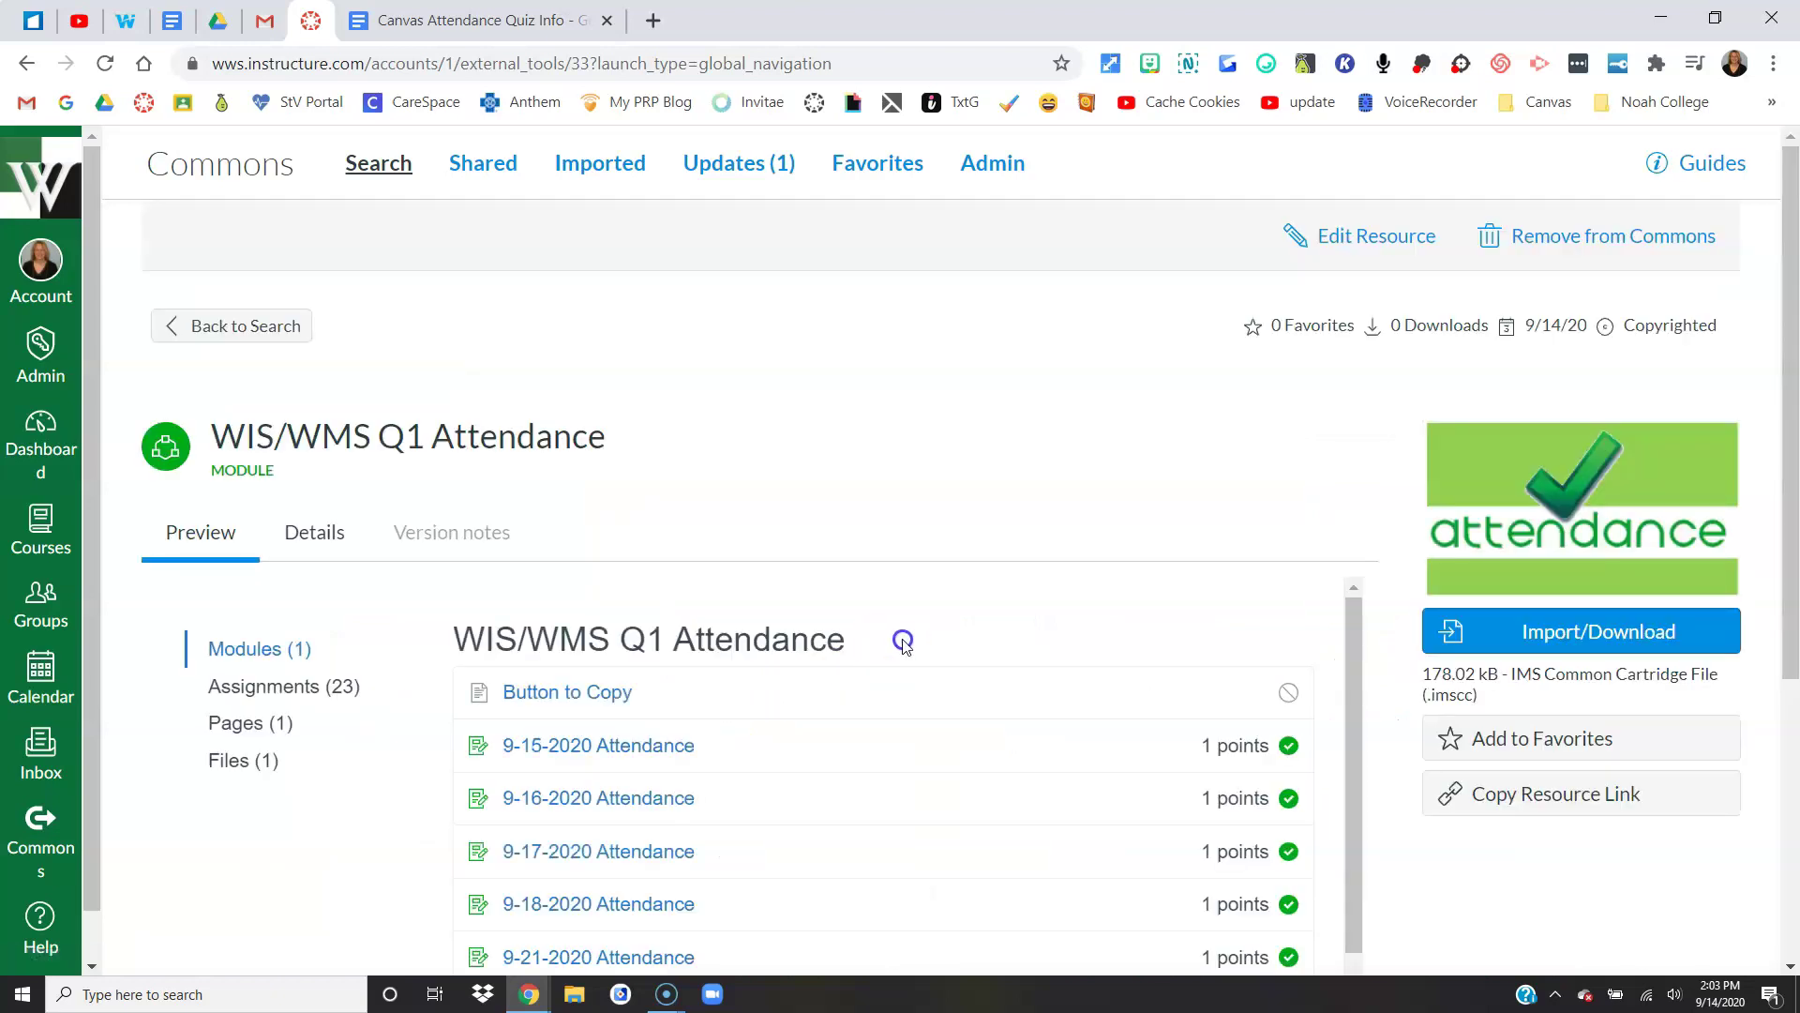
click(1691, 627)
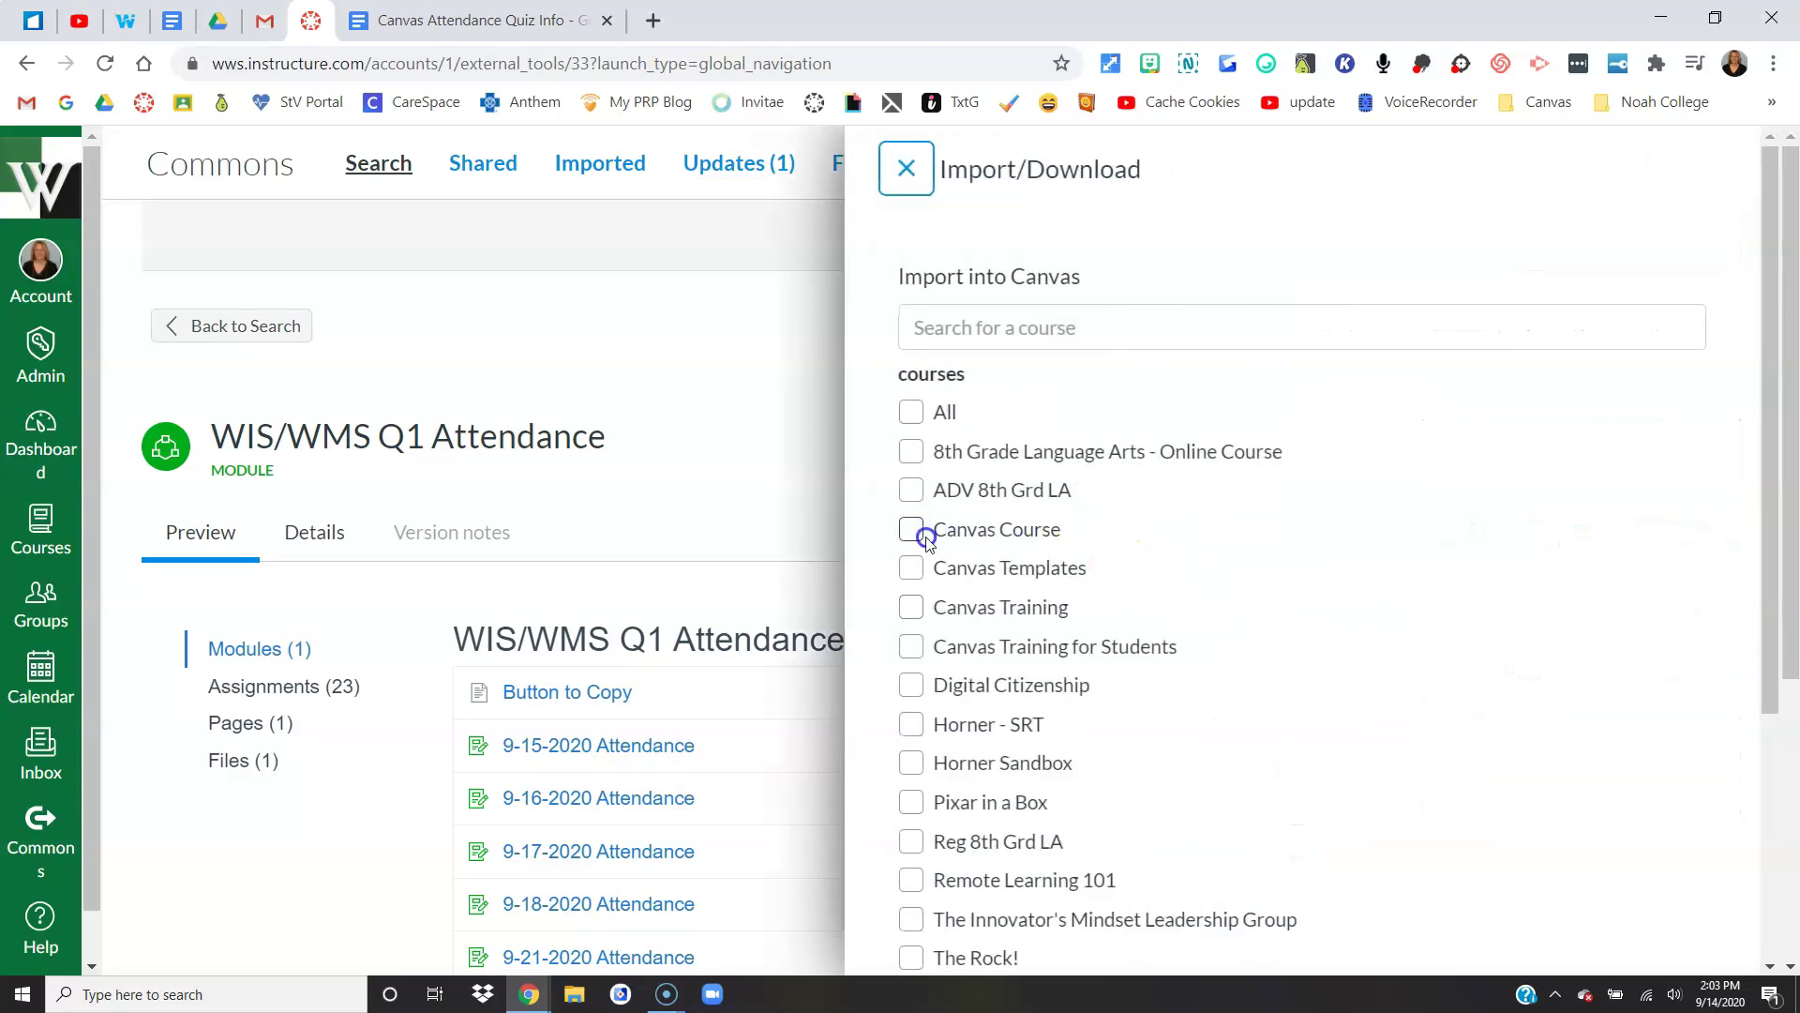
click(911, 531)
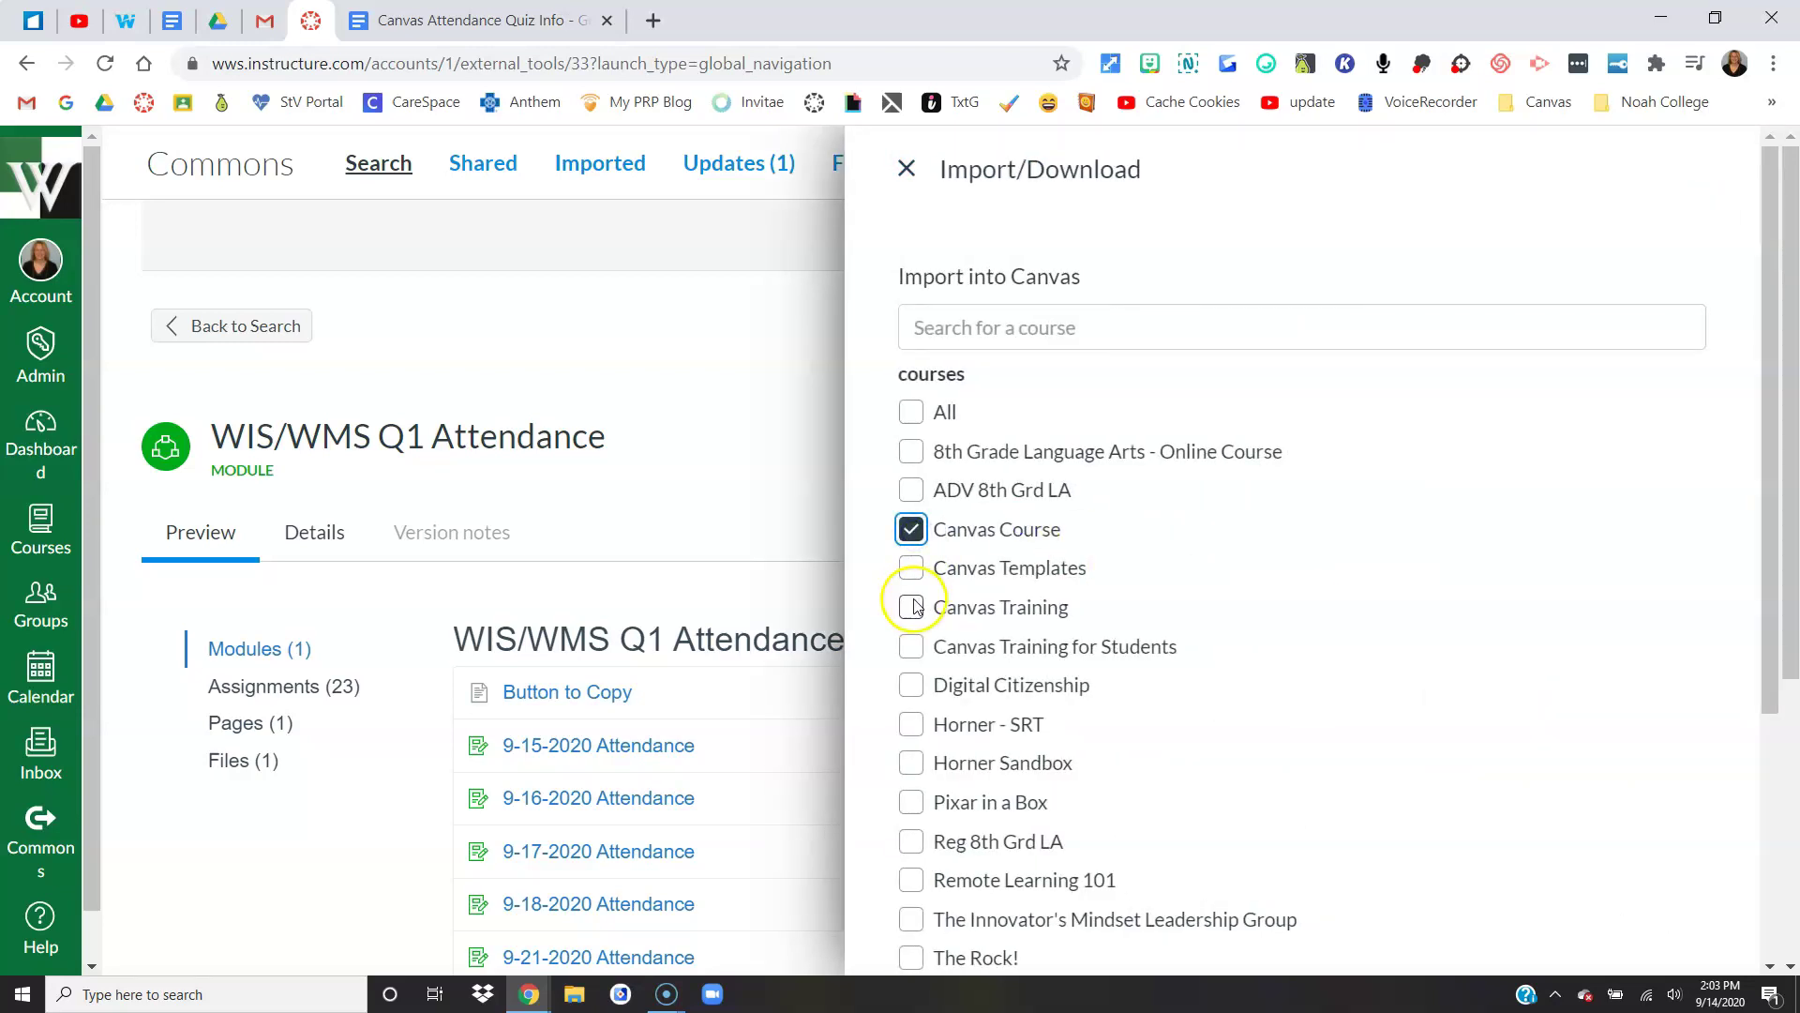
click(911, 607)
click(912, 724)
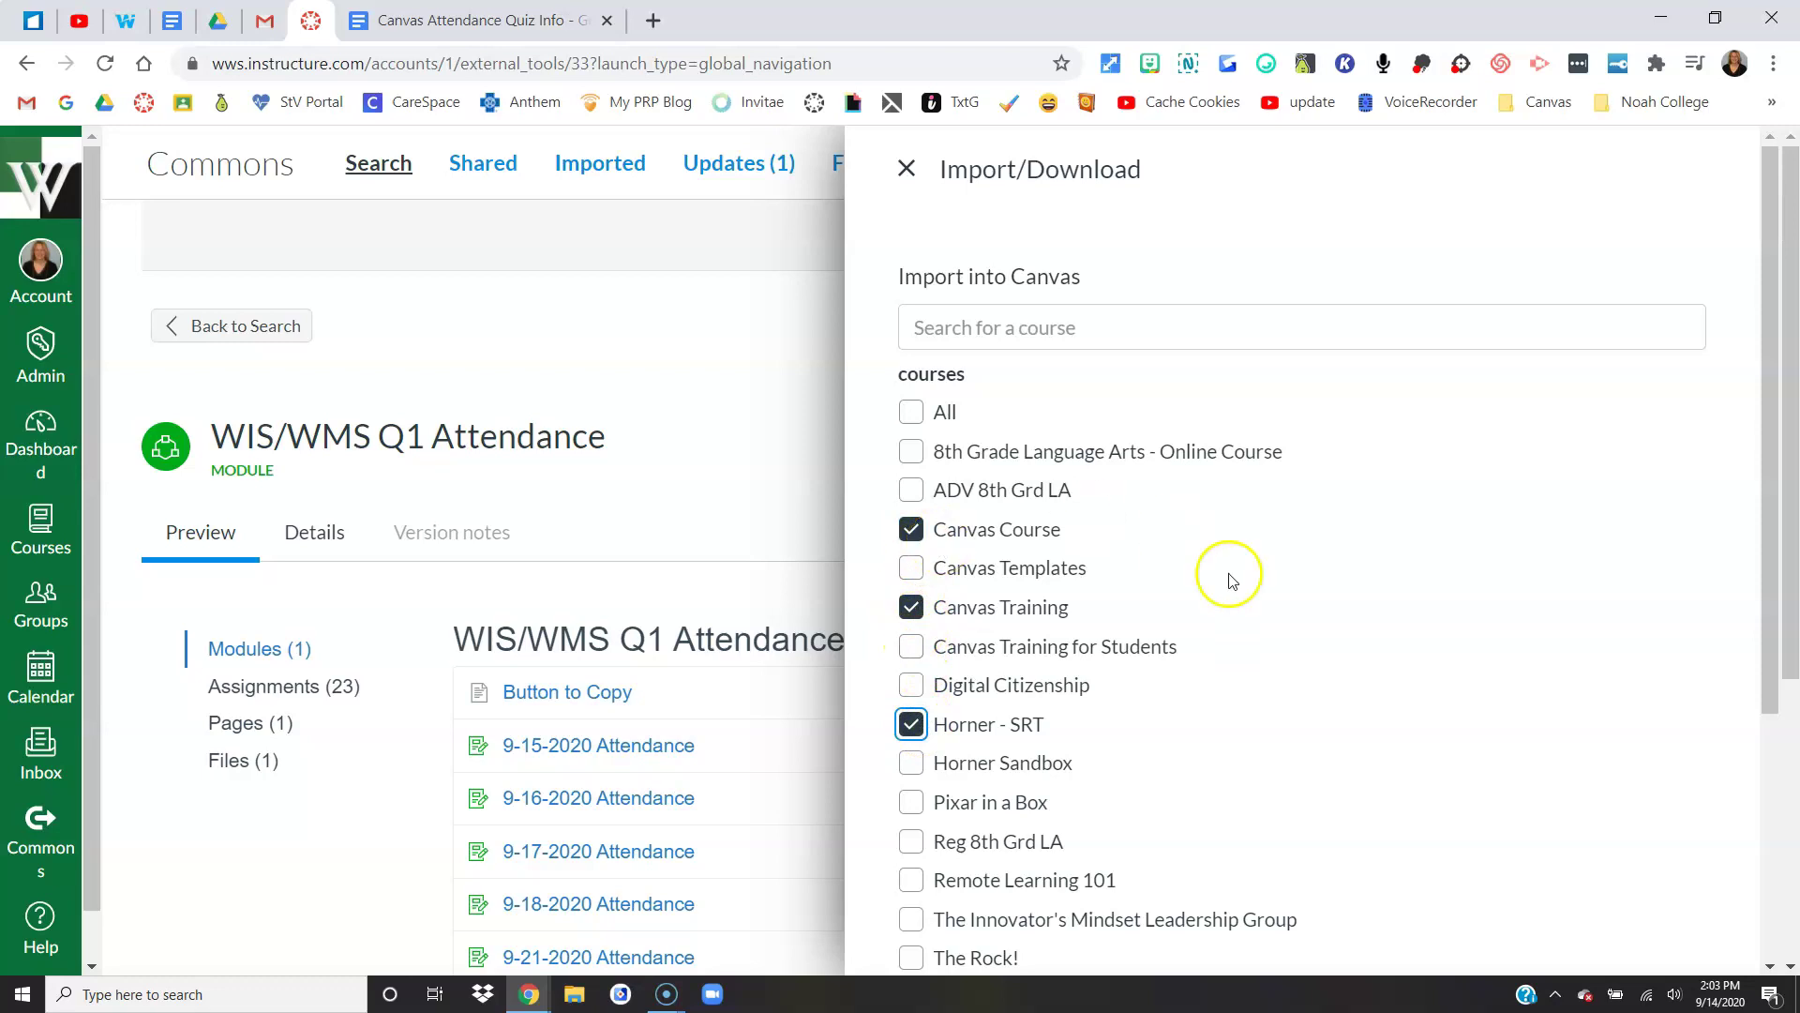
scroll(1282, 605, down, 2)
scroll(1283, 605, down, 3)
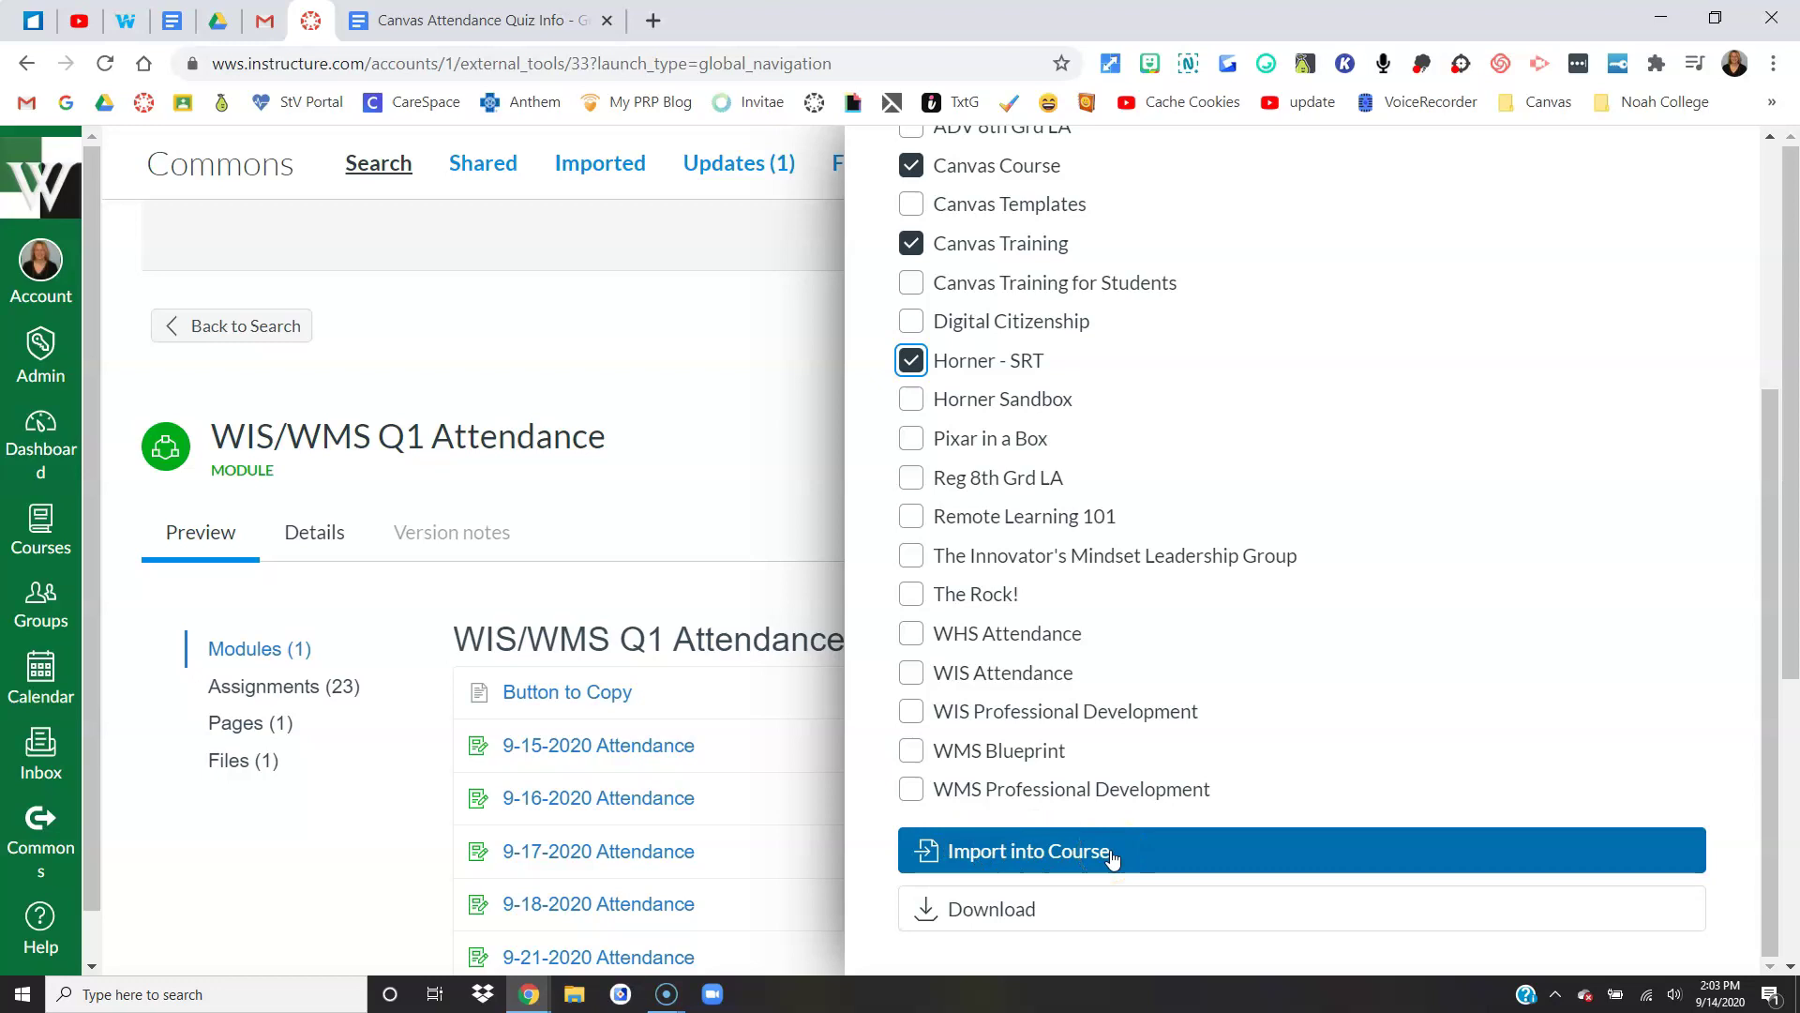
Open the unpublished WHS Attendance course's Modules and its Button to Copy page
click(42, 434)
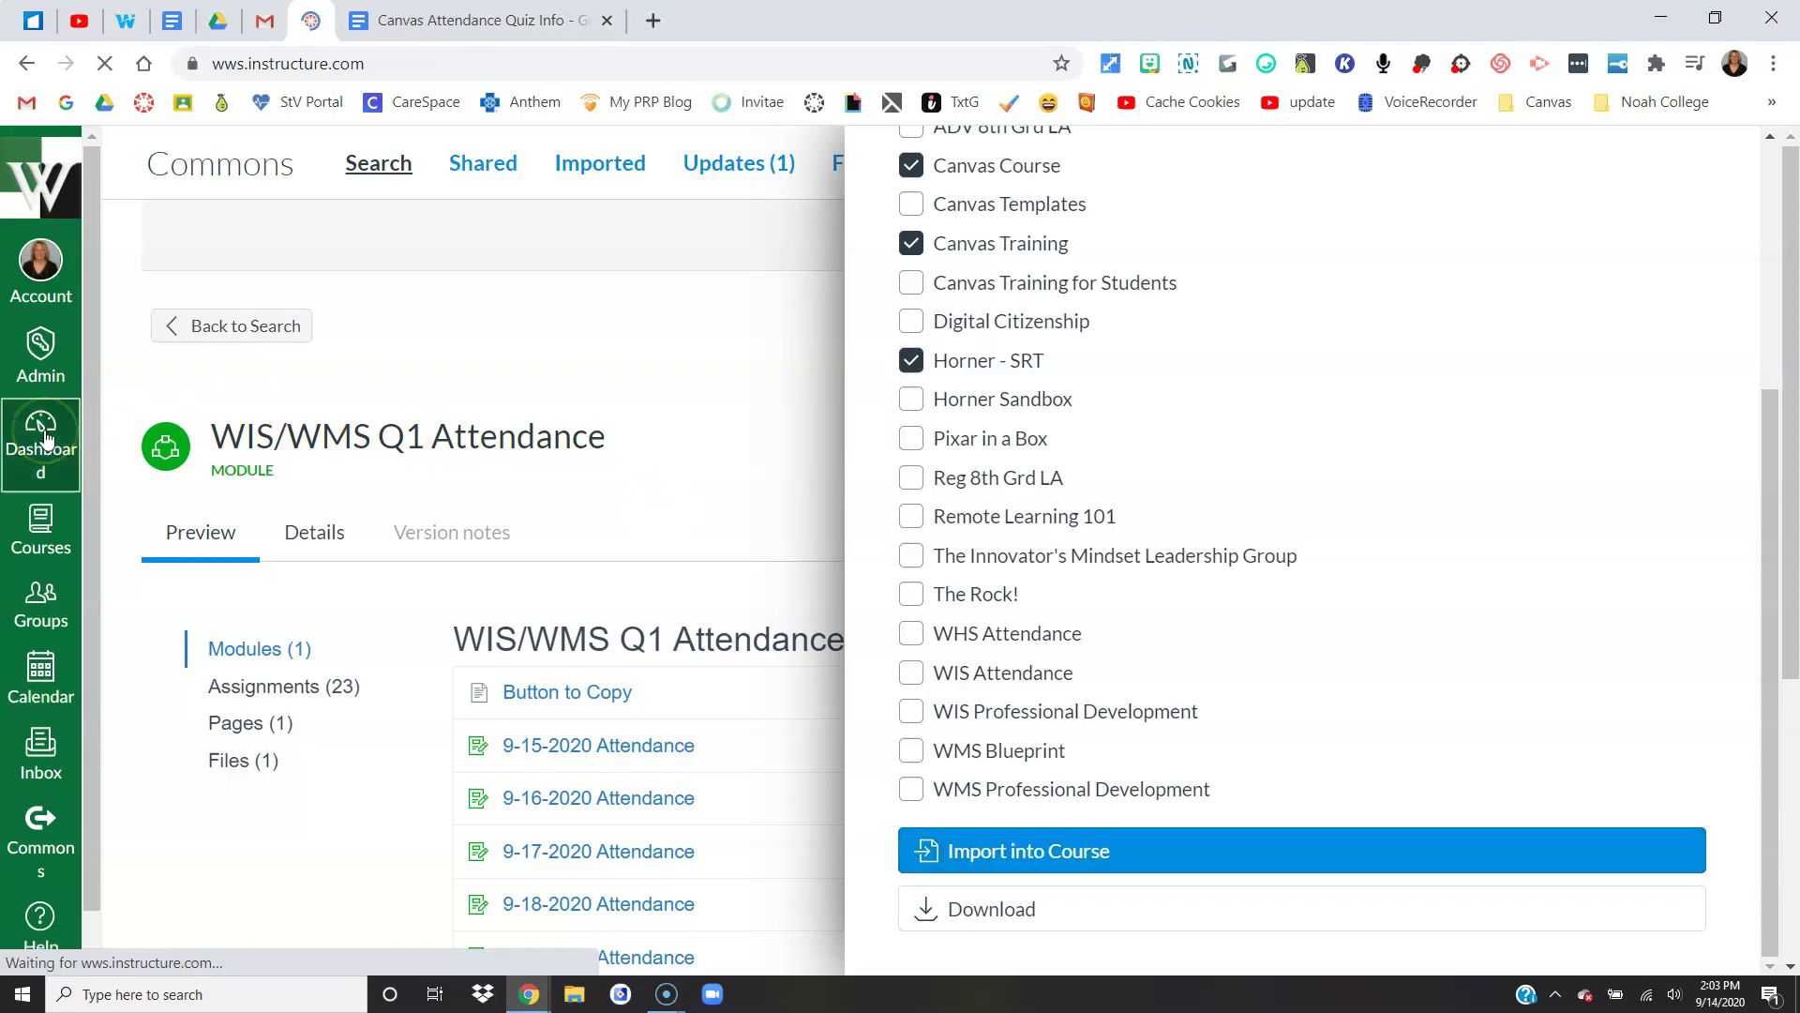
scroll(530, 544, down, 3)
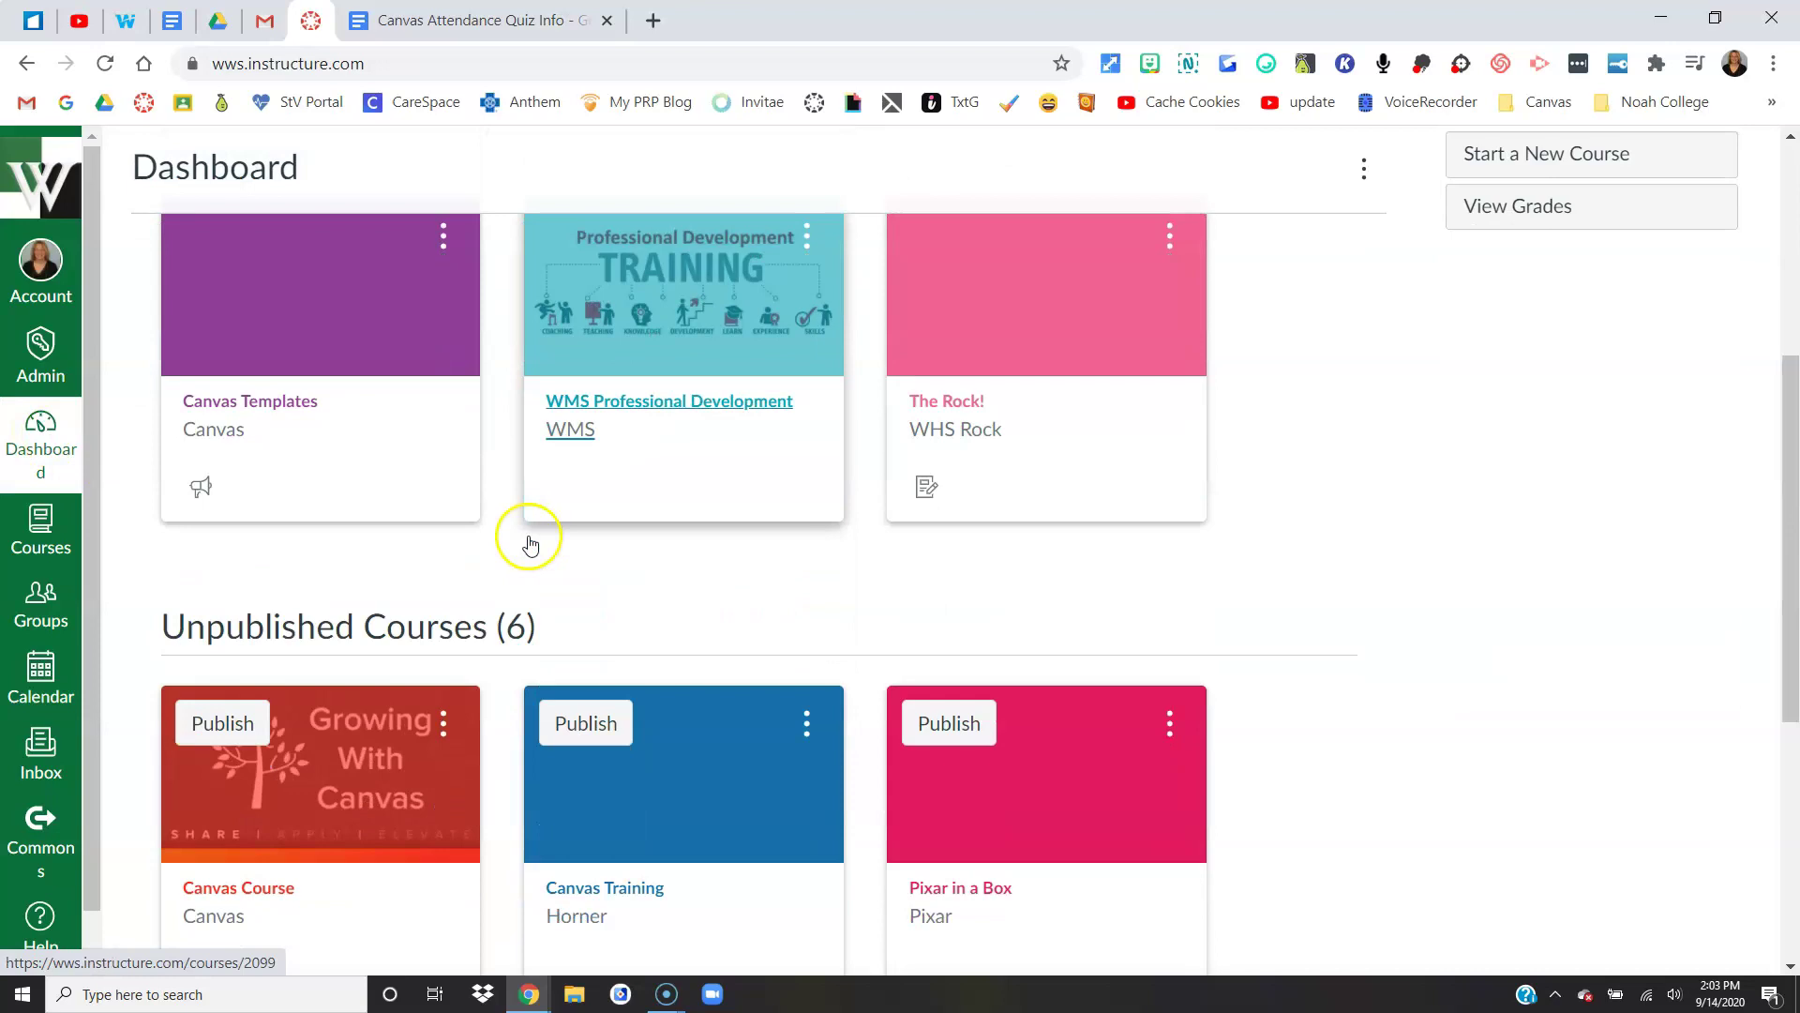
scroll(530, 544, down, 4)
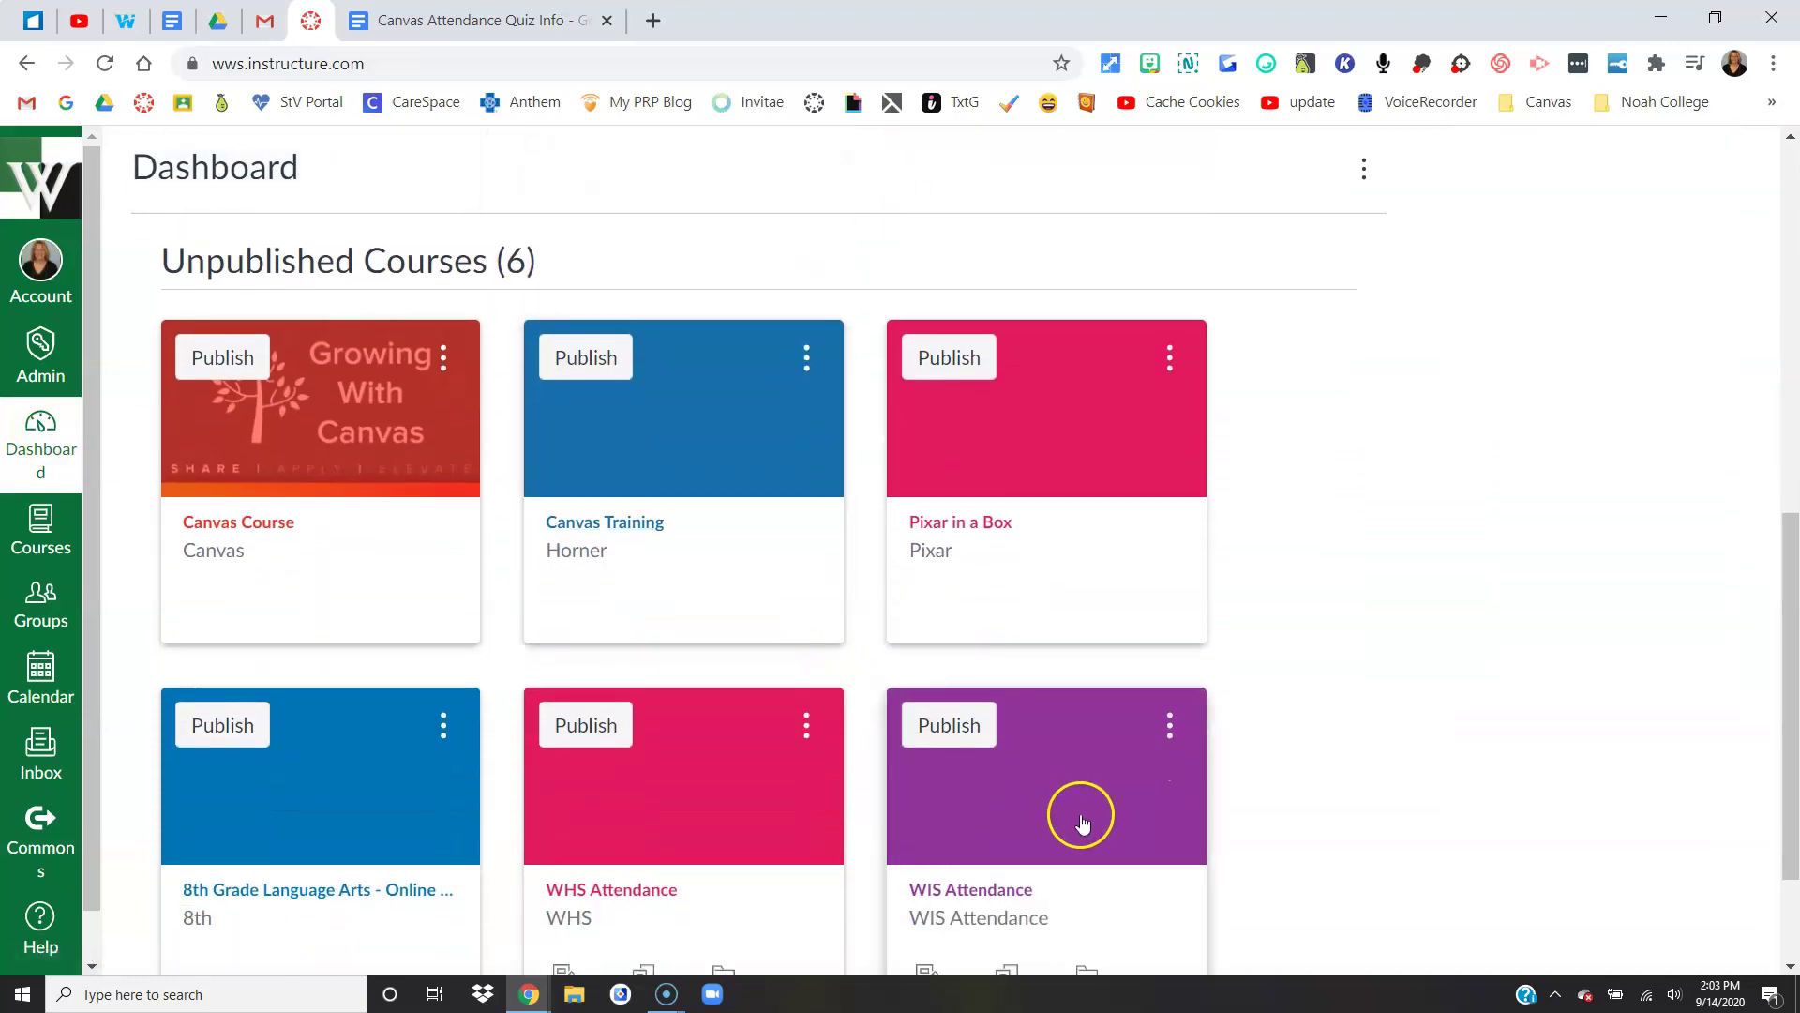
click(824, 814)
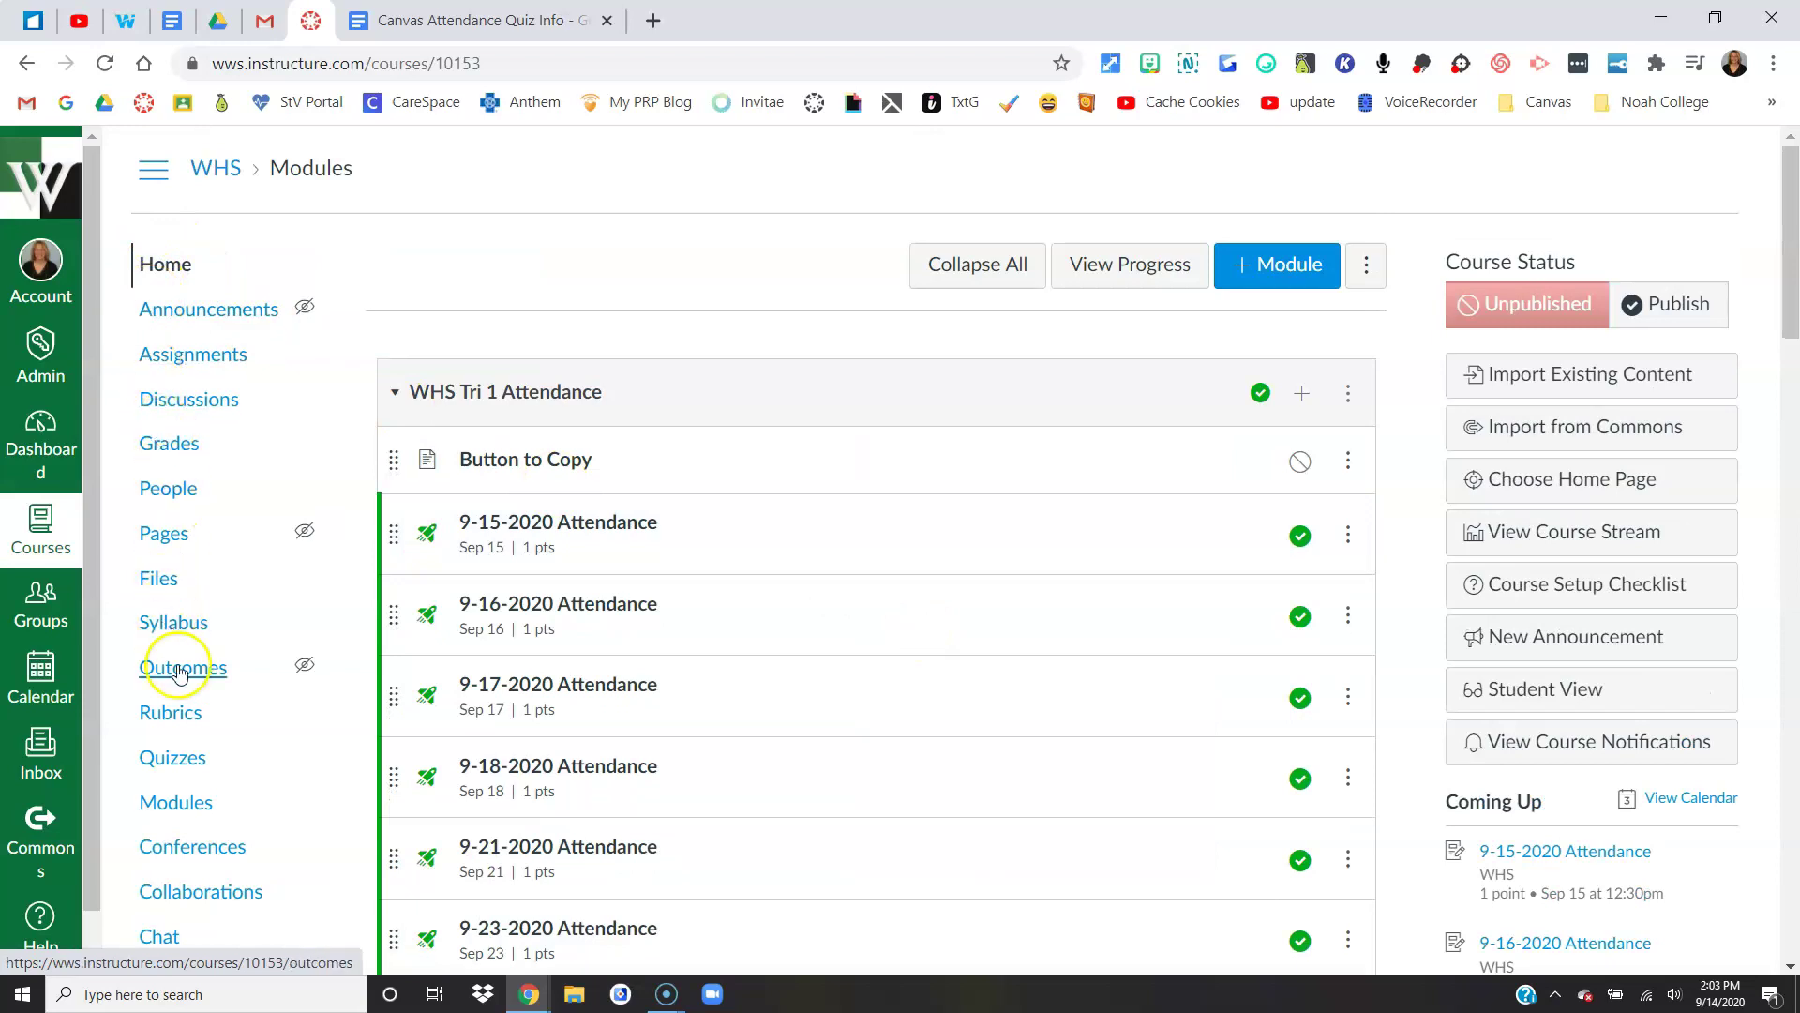
click(178, 801)
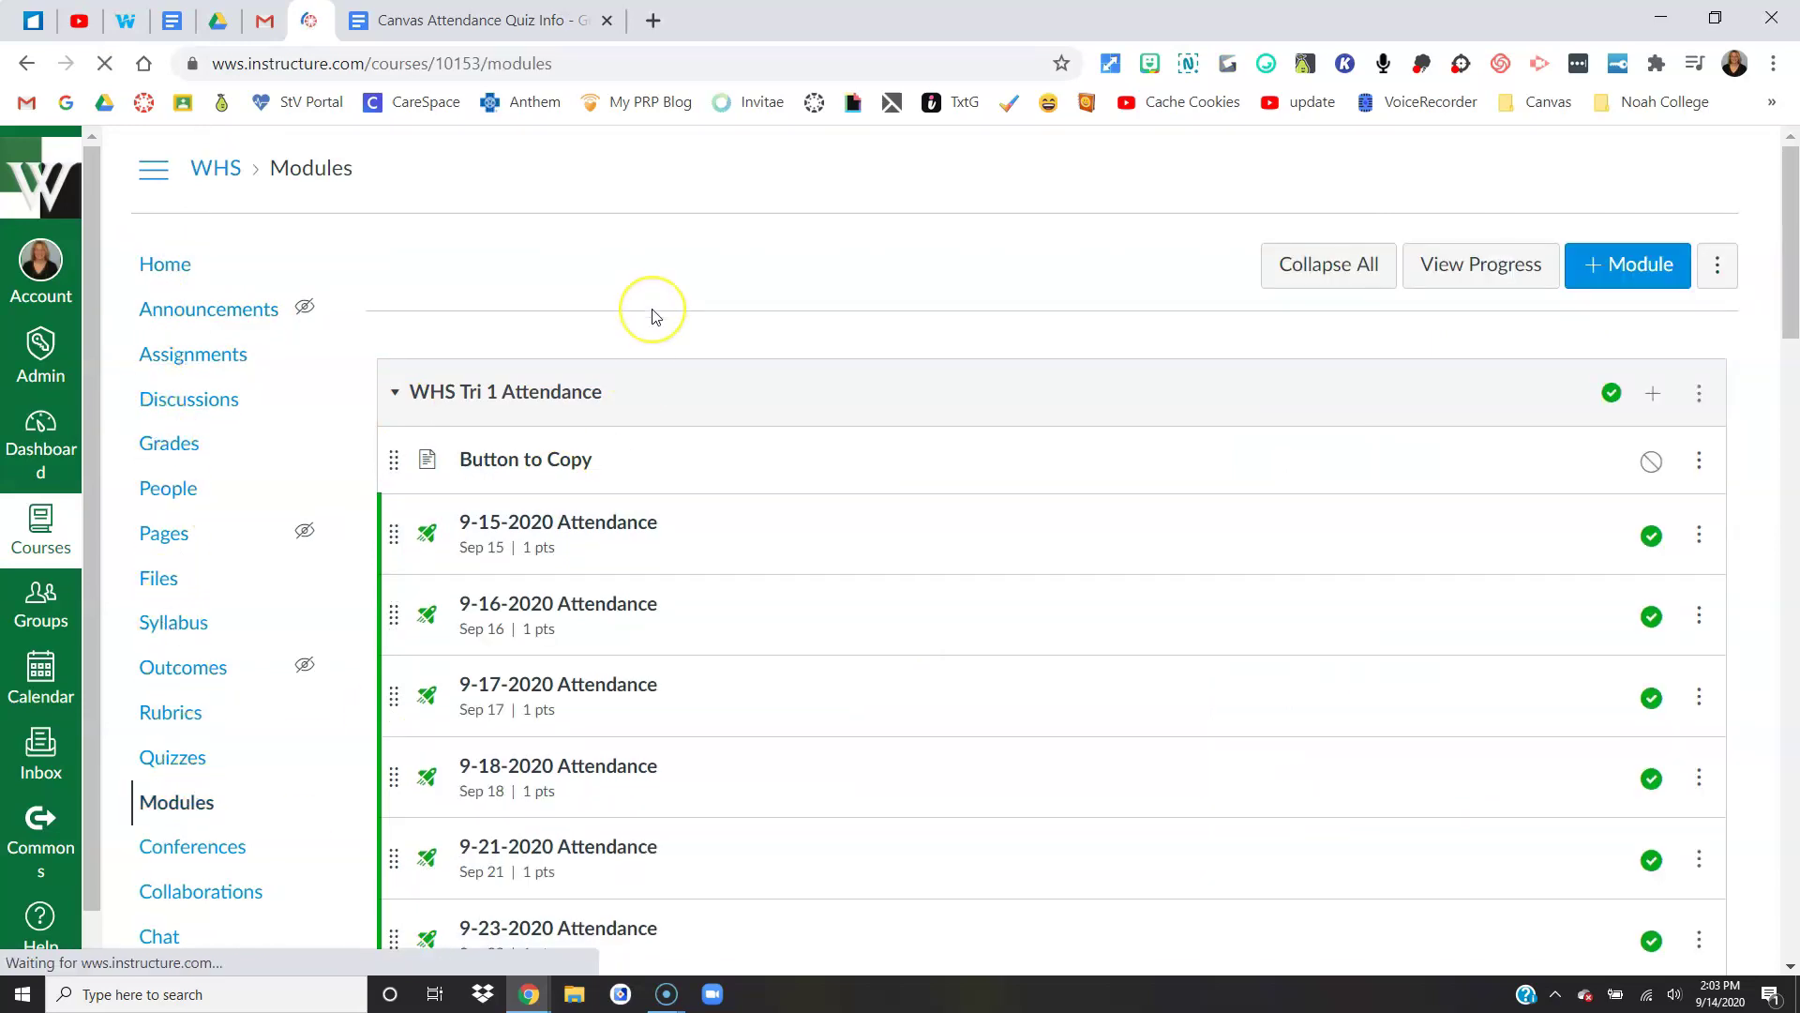
scroll(653, 316, down, 1)
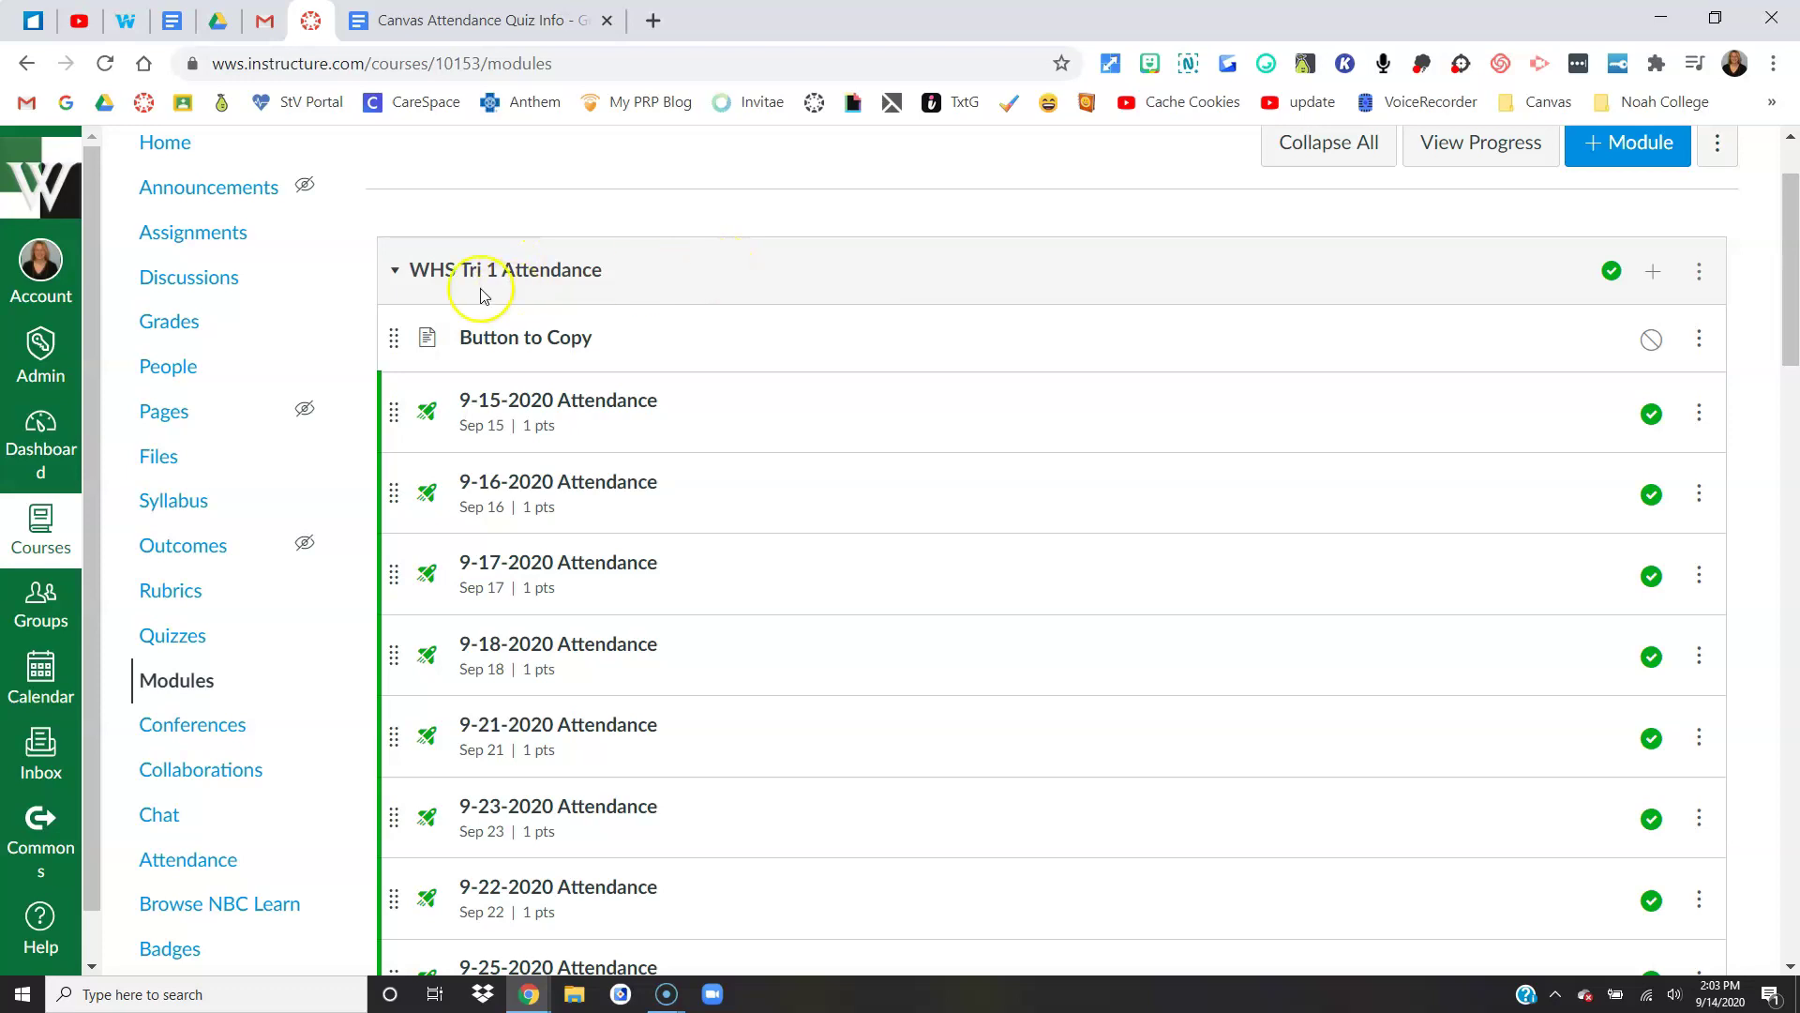
click(531, 346)
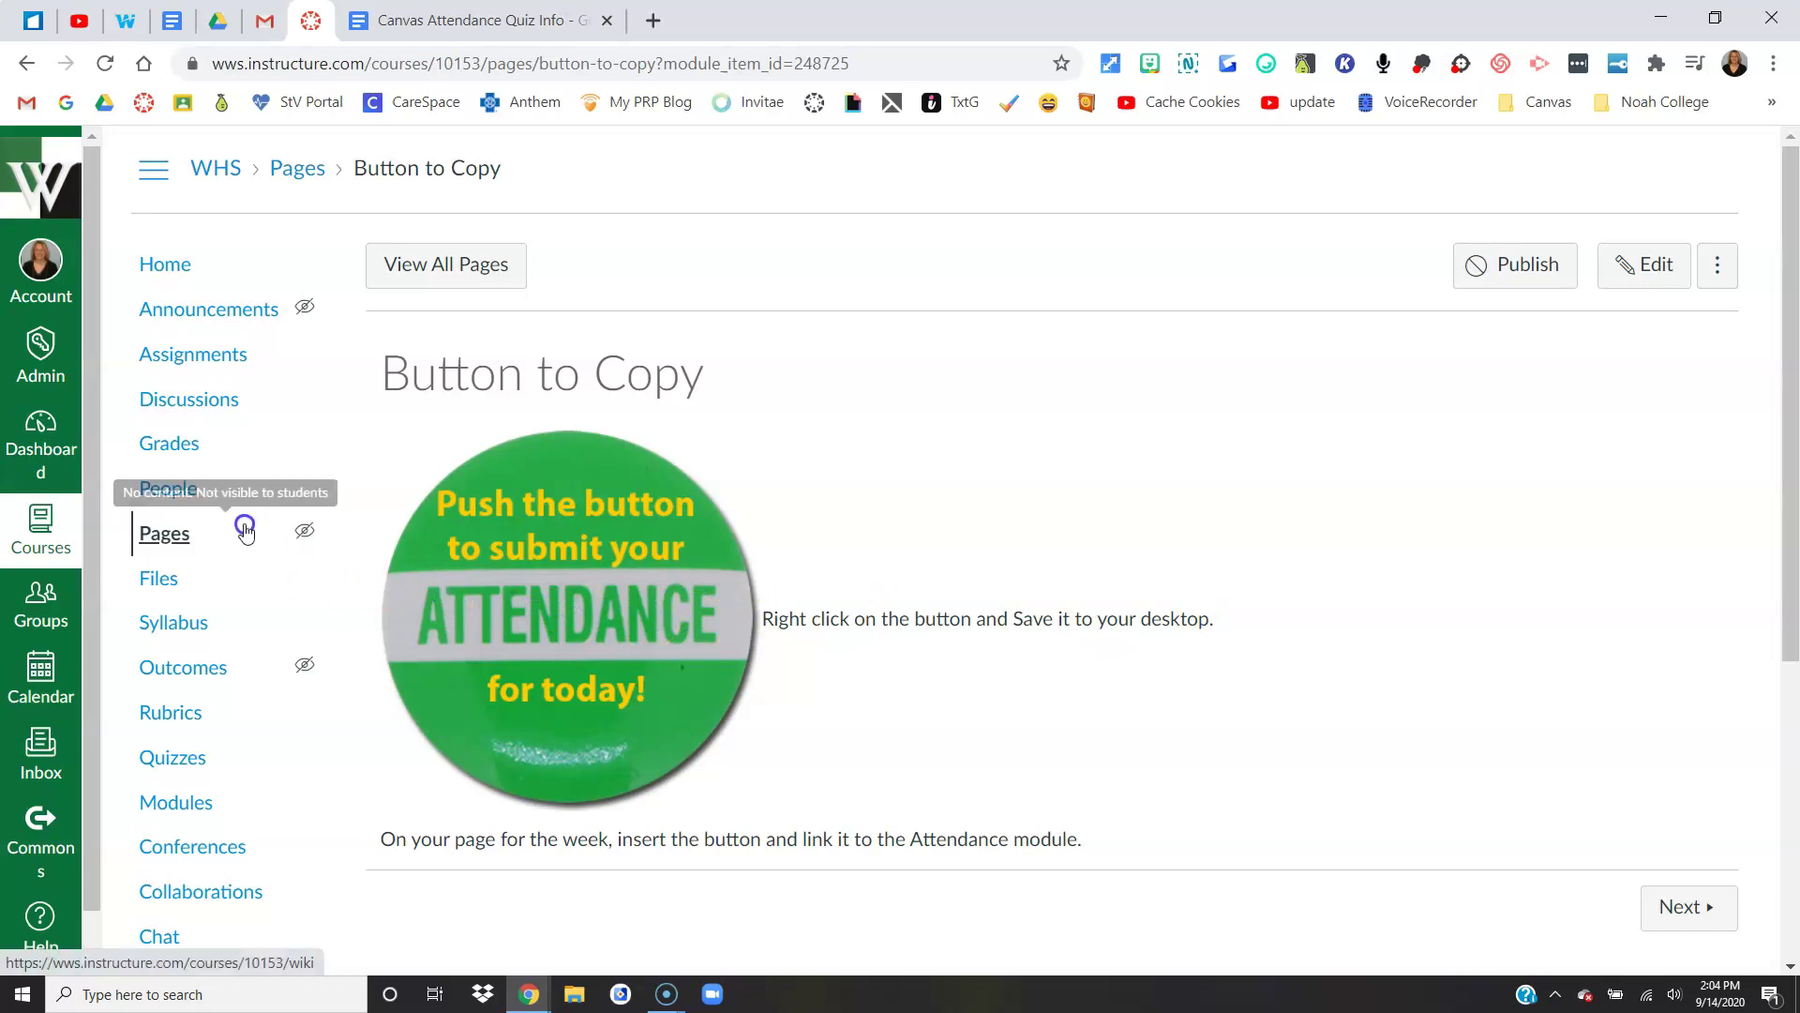
Return to the WHS course modules and scroll through the 9-15 to 9-25-2020 attendance quizzes
click(190, 808)
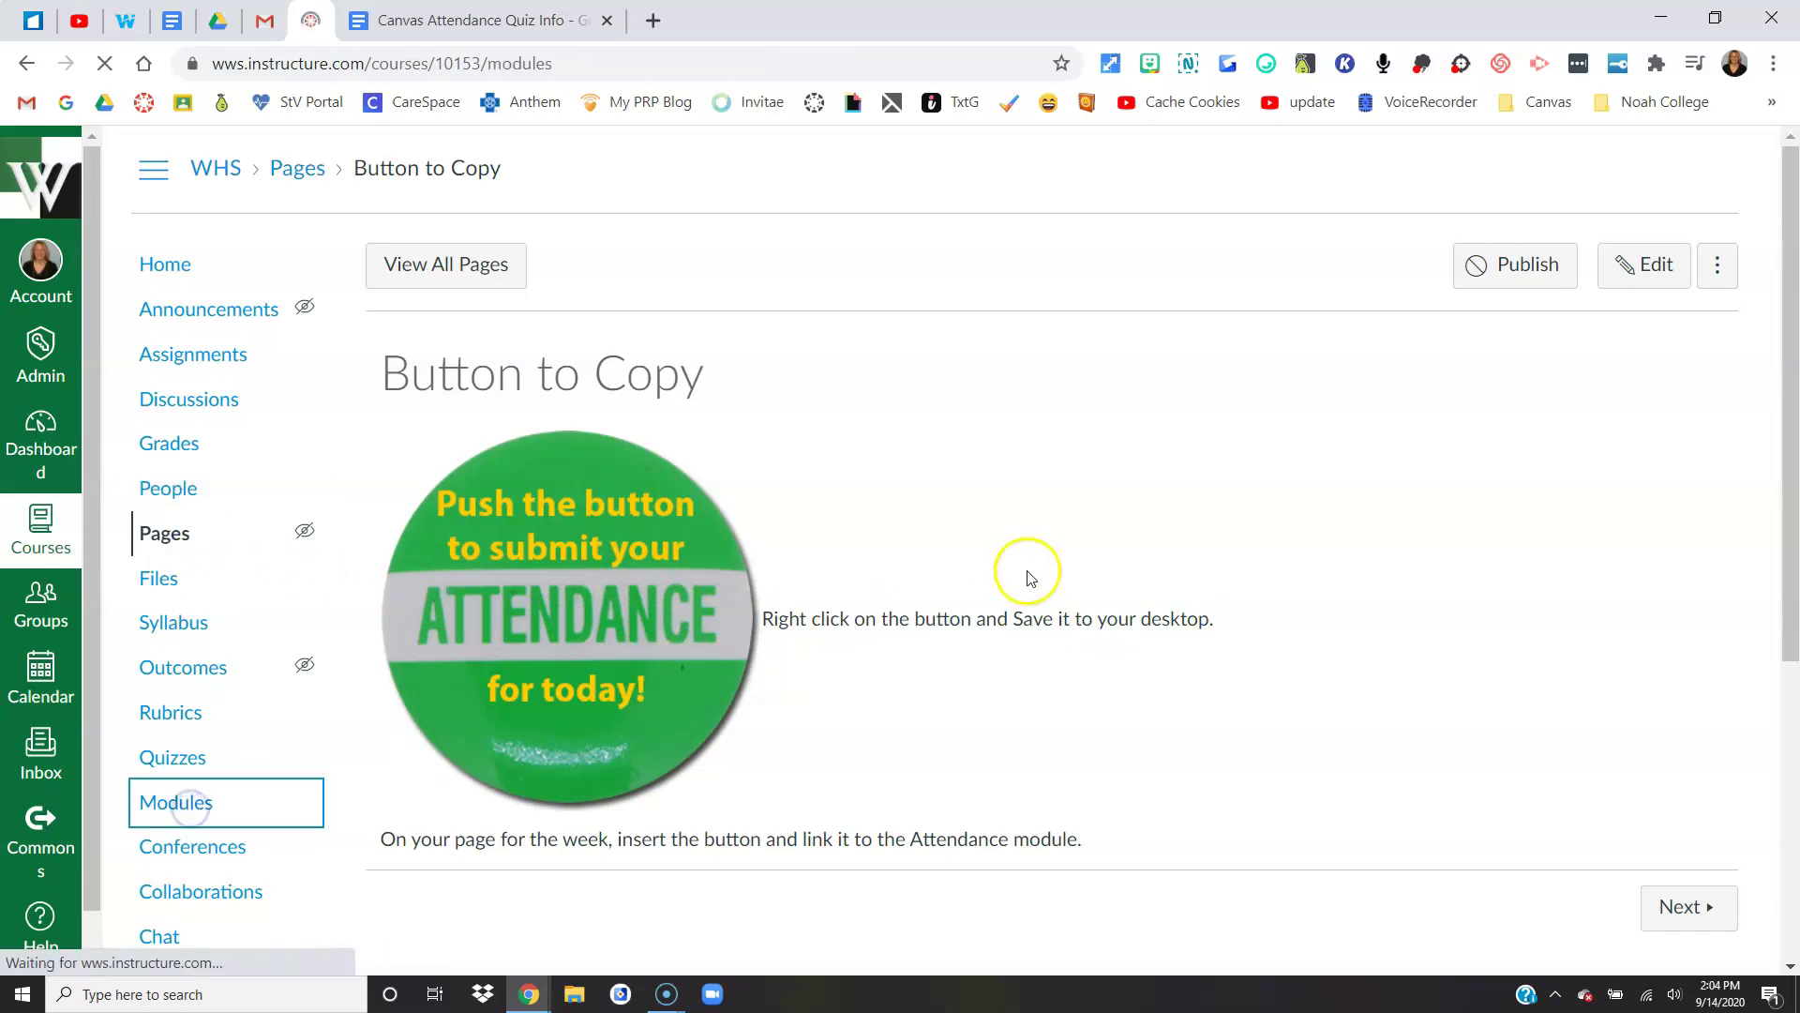
scroll(1026, 583, down, 1)
scroll(1029, 585, down, 3)
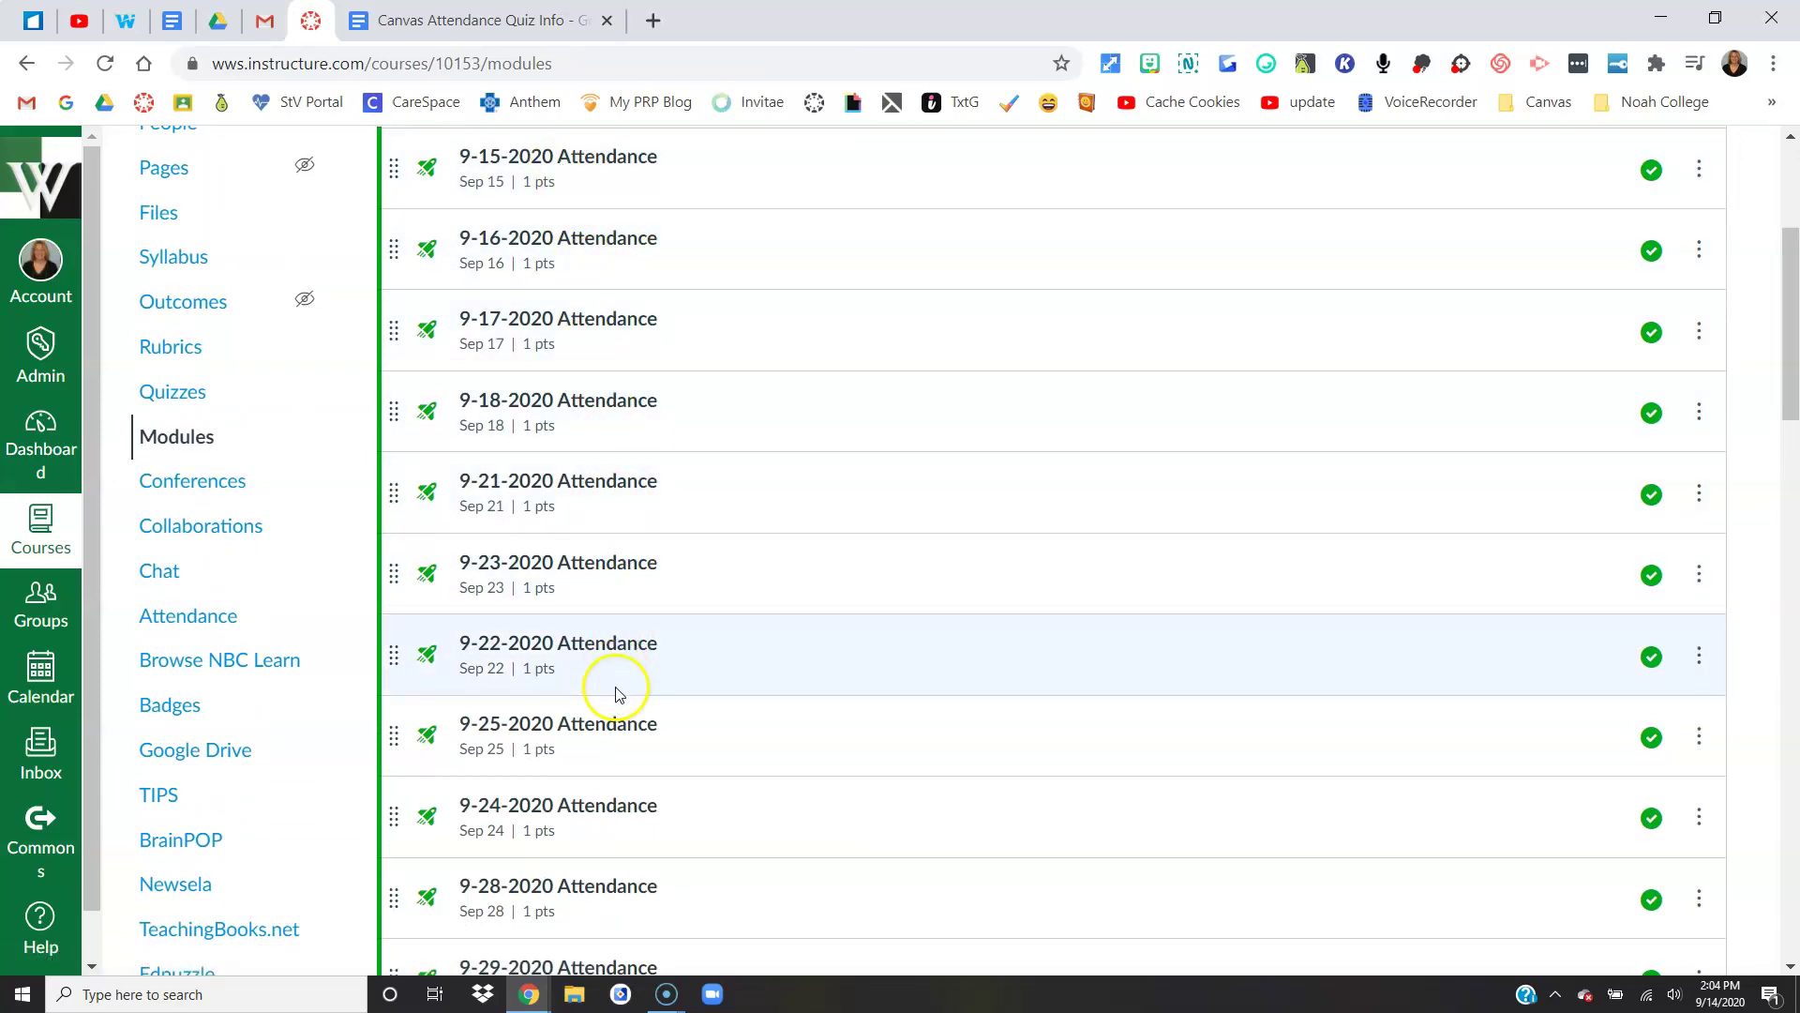
scroll(617, 694, down, 4)
scroll(617, 694, down, 3)
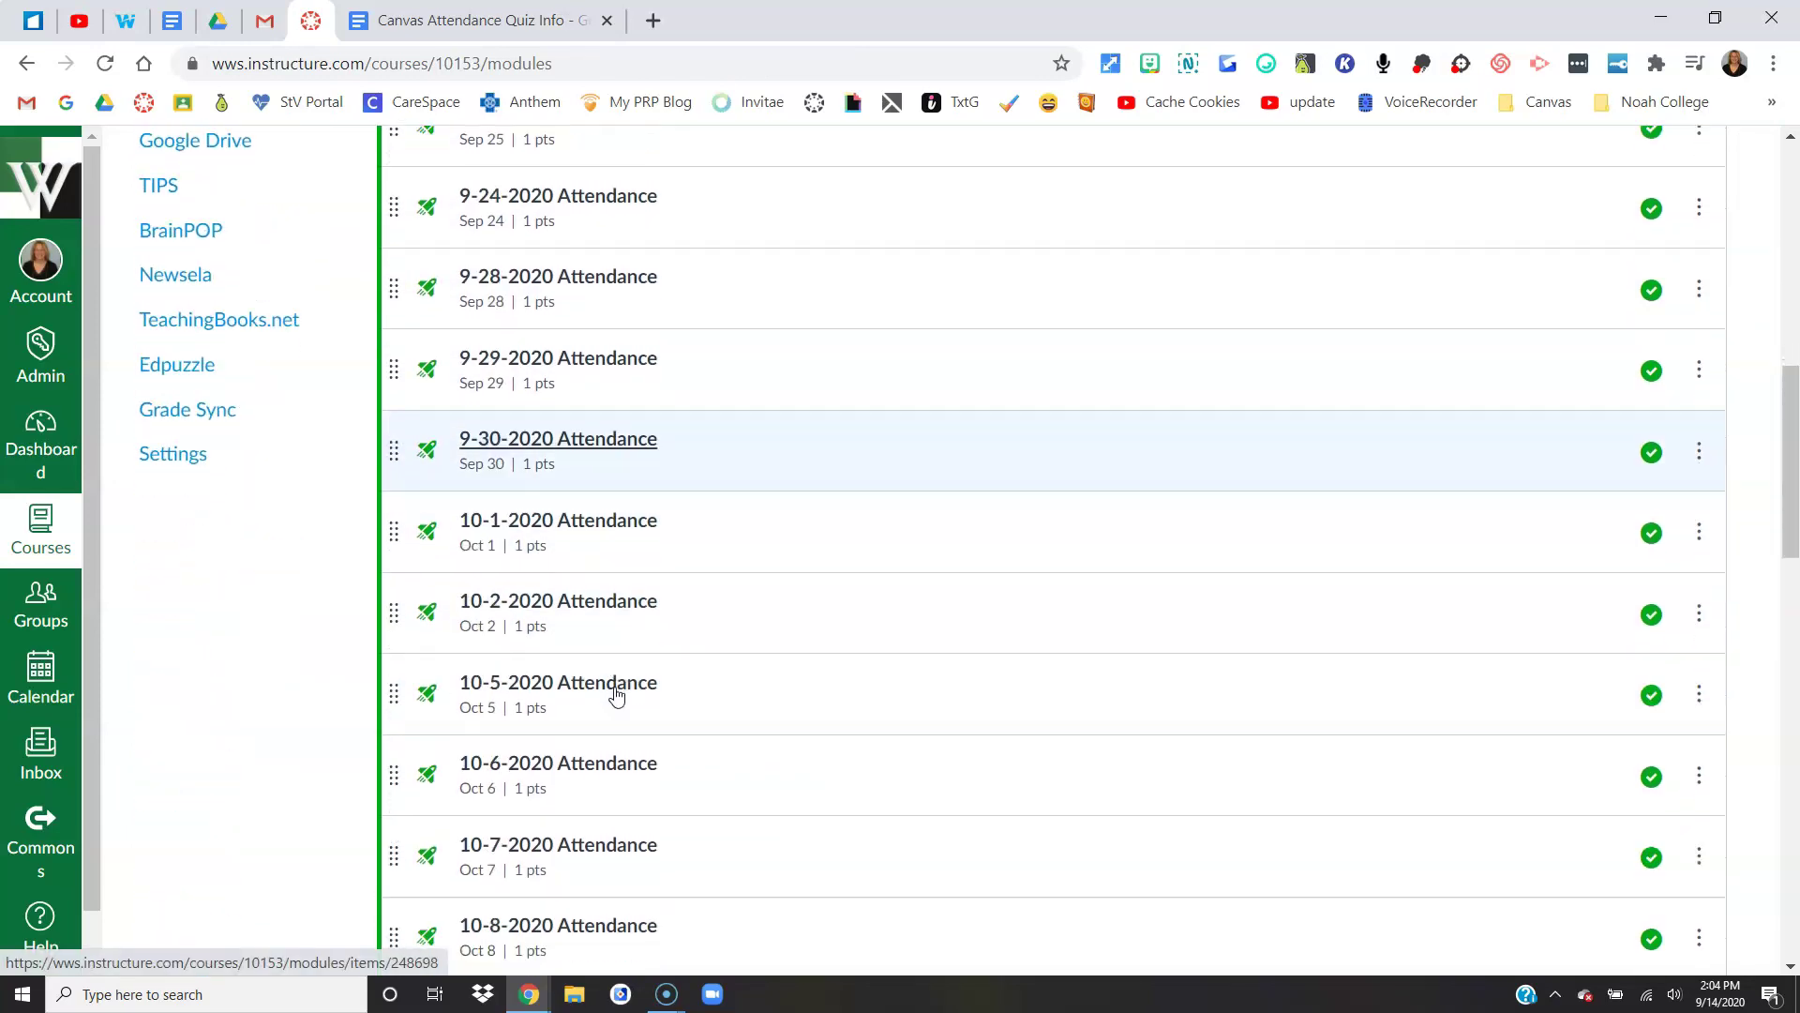
scroll(617, 694, up, 7)
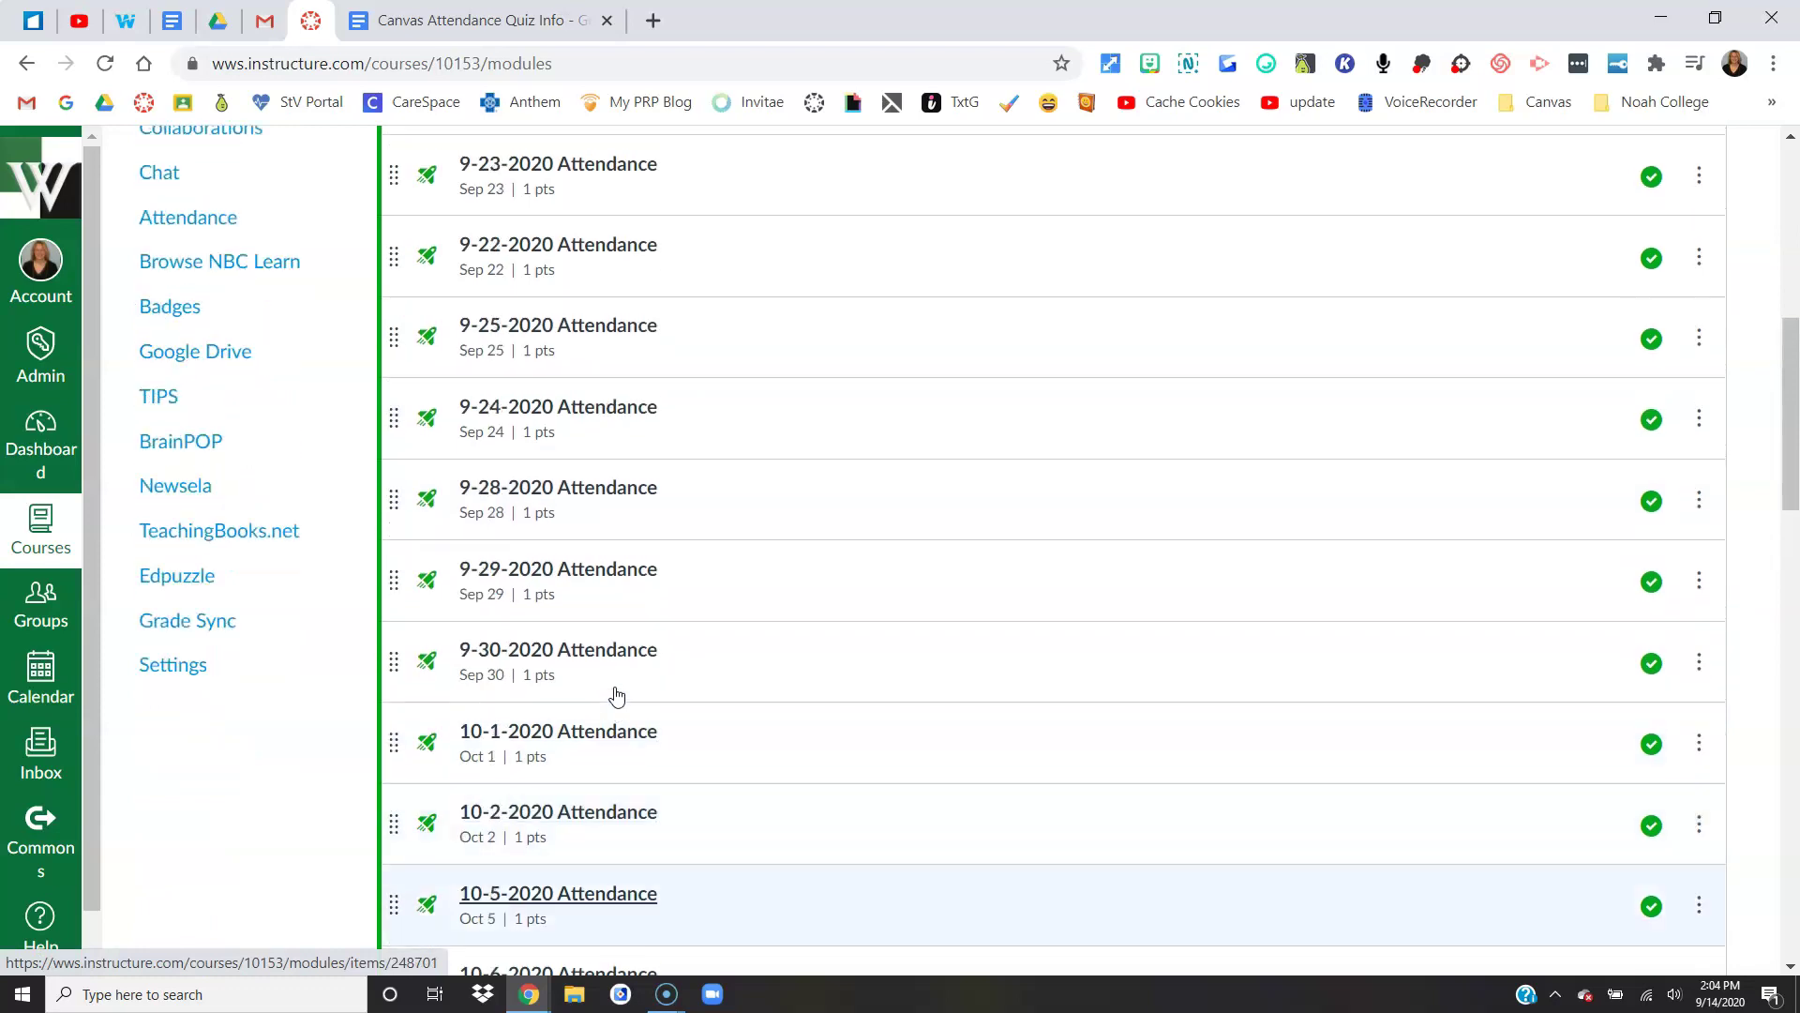
scroll(657, 675, up, 2)
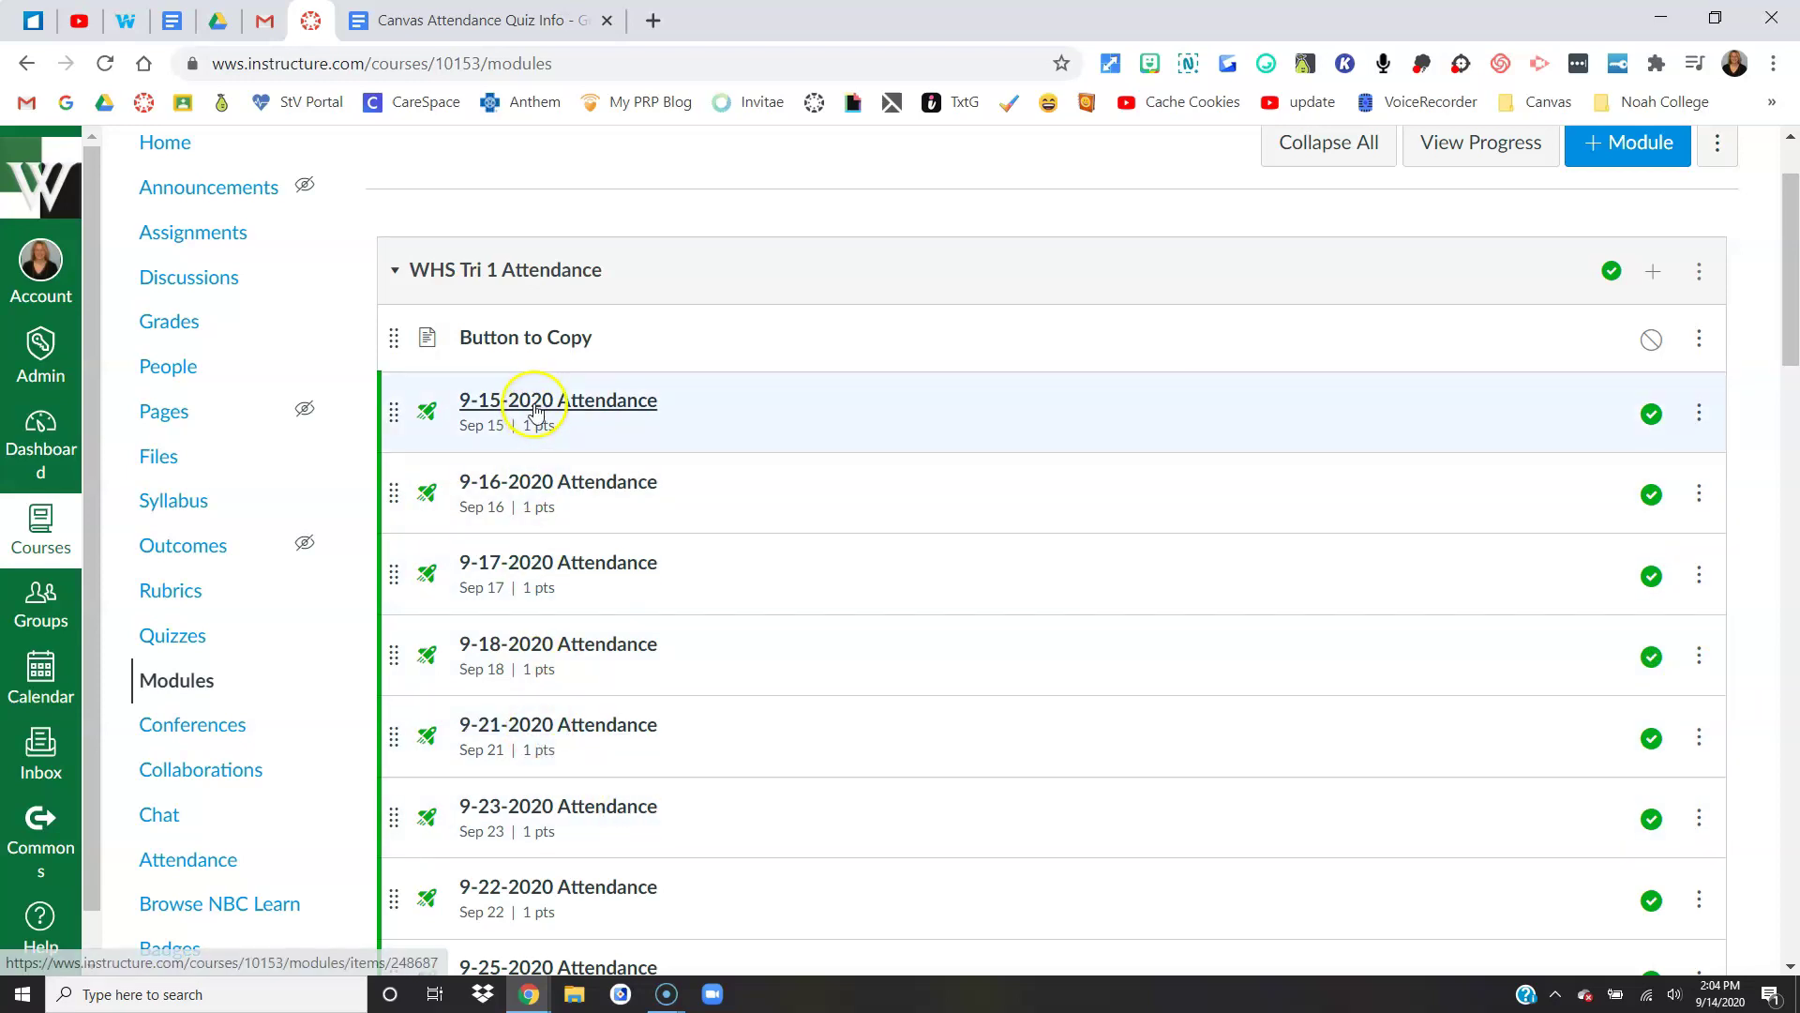
Unpublish and then republish the 9-15 through 9-21-2020 Attendance quizzes
click(1651, 738)
click(1651, 657)
click(1651, 575)
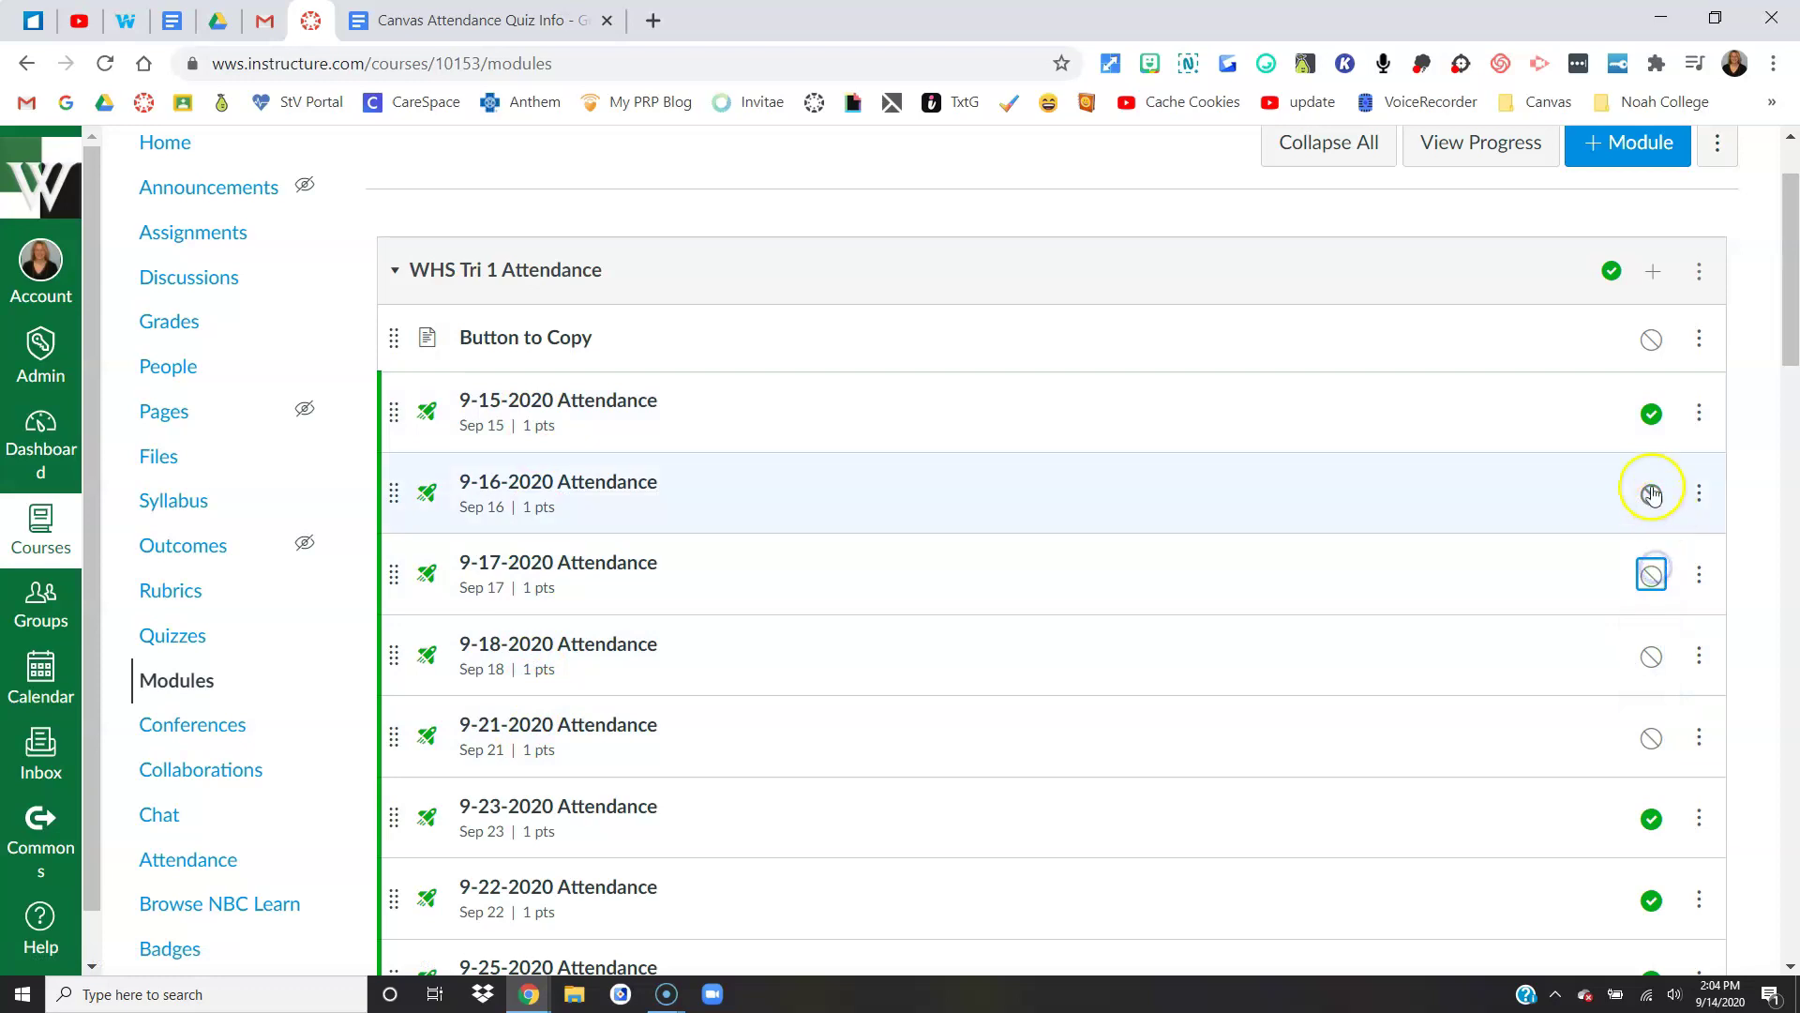
click(1652, 494)
click(1652, 413)
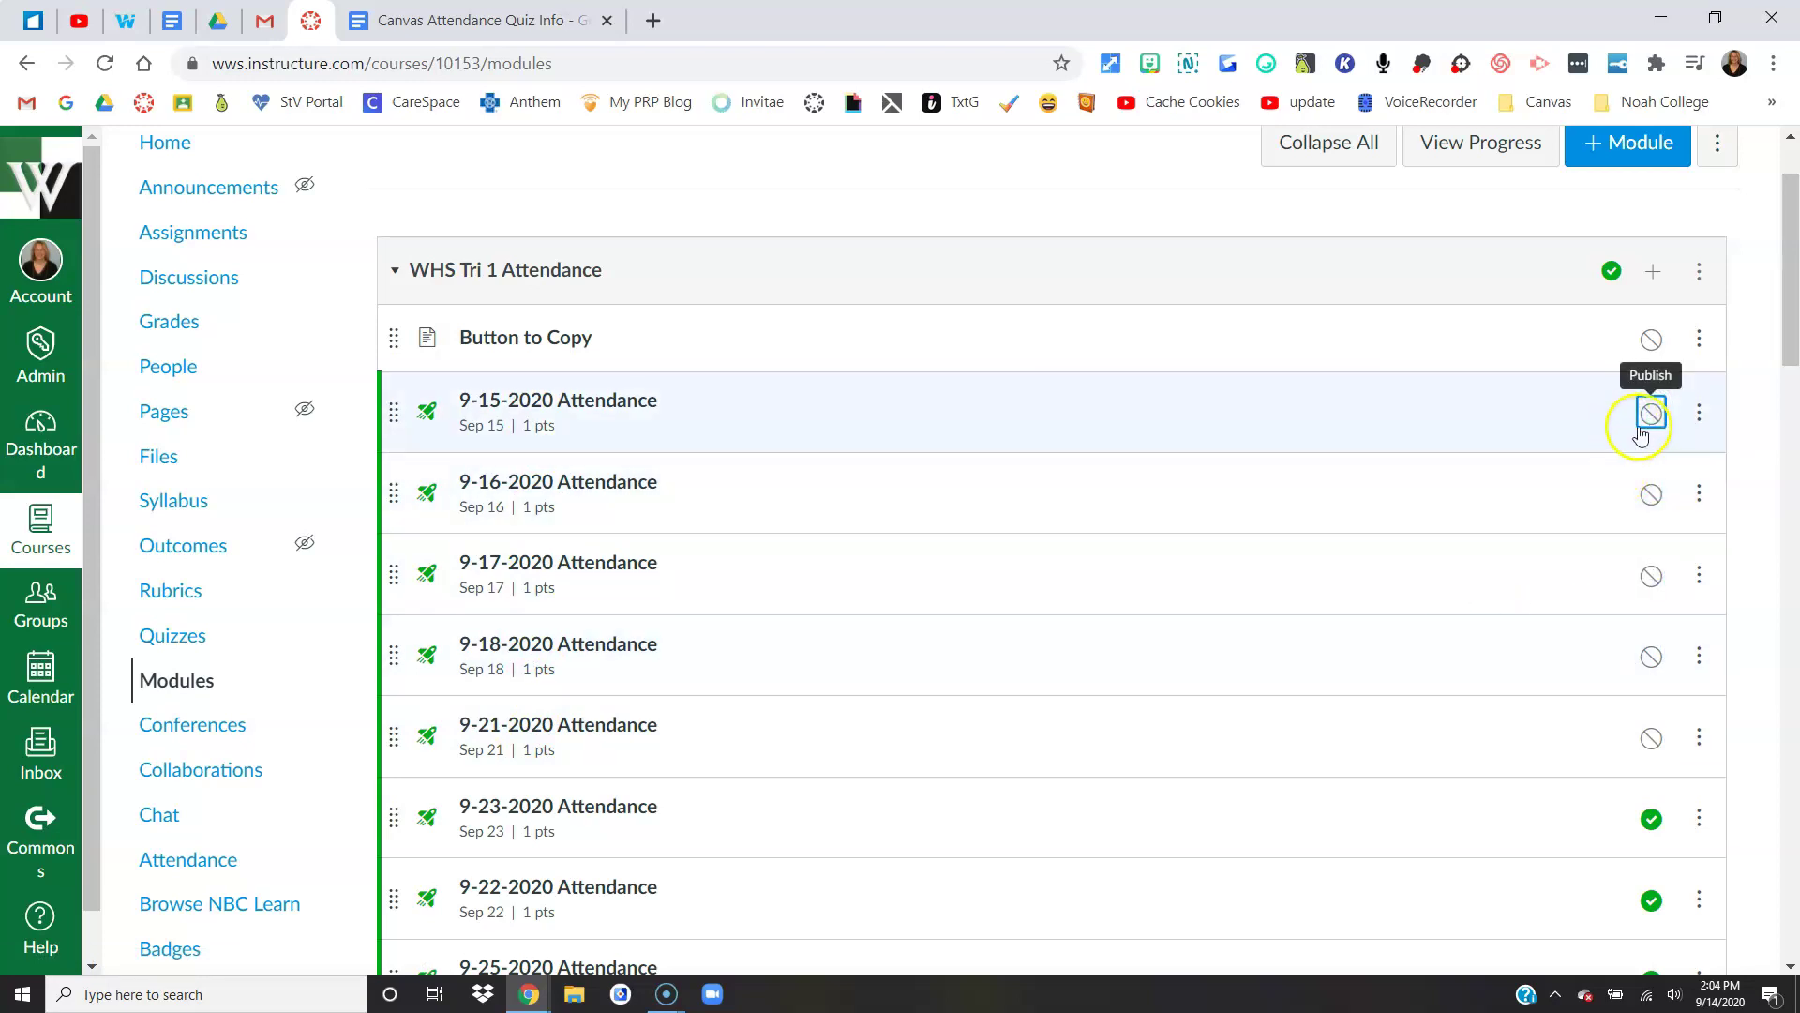
click(1652, 414)
click(1651, 494)
click(1652, 575)
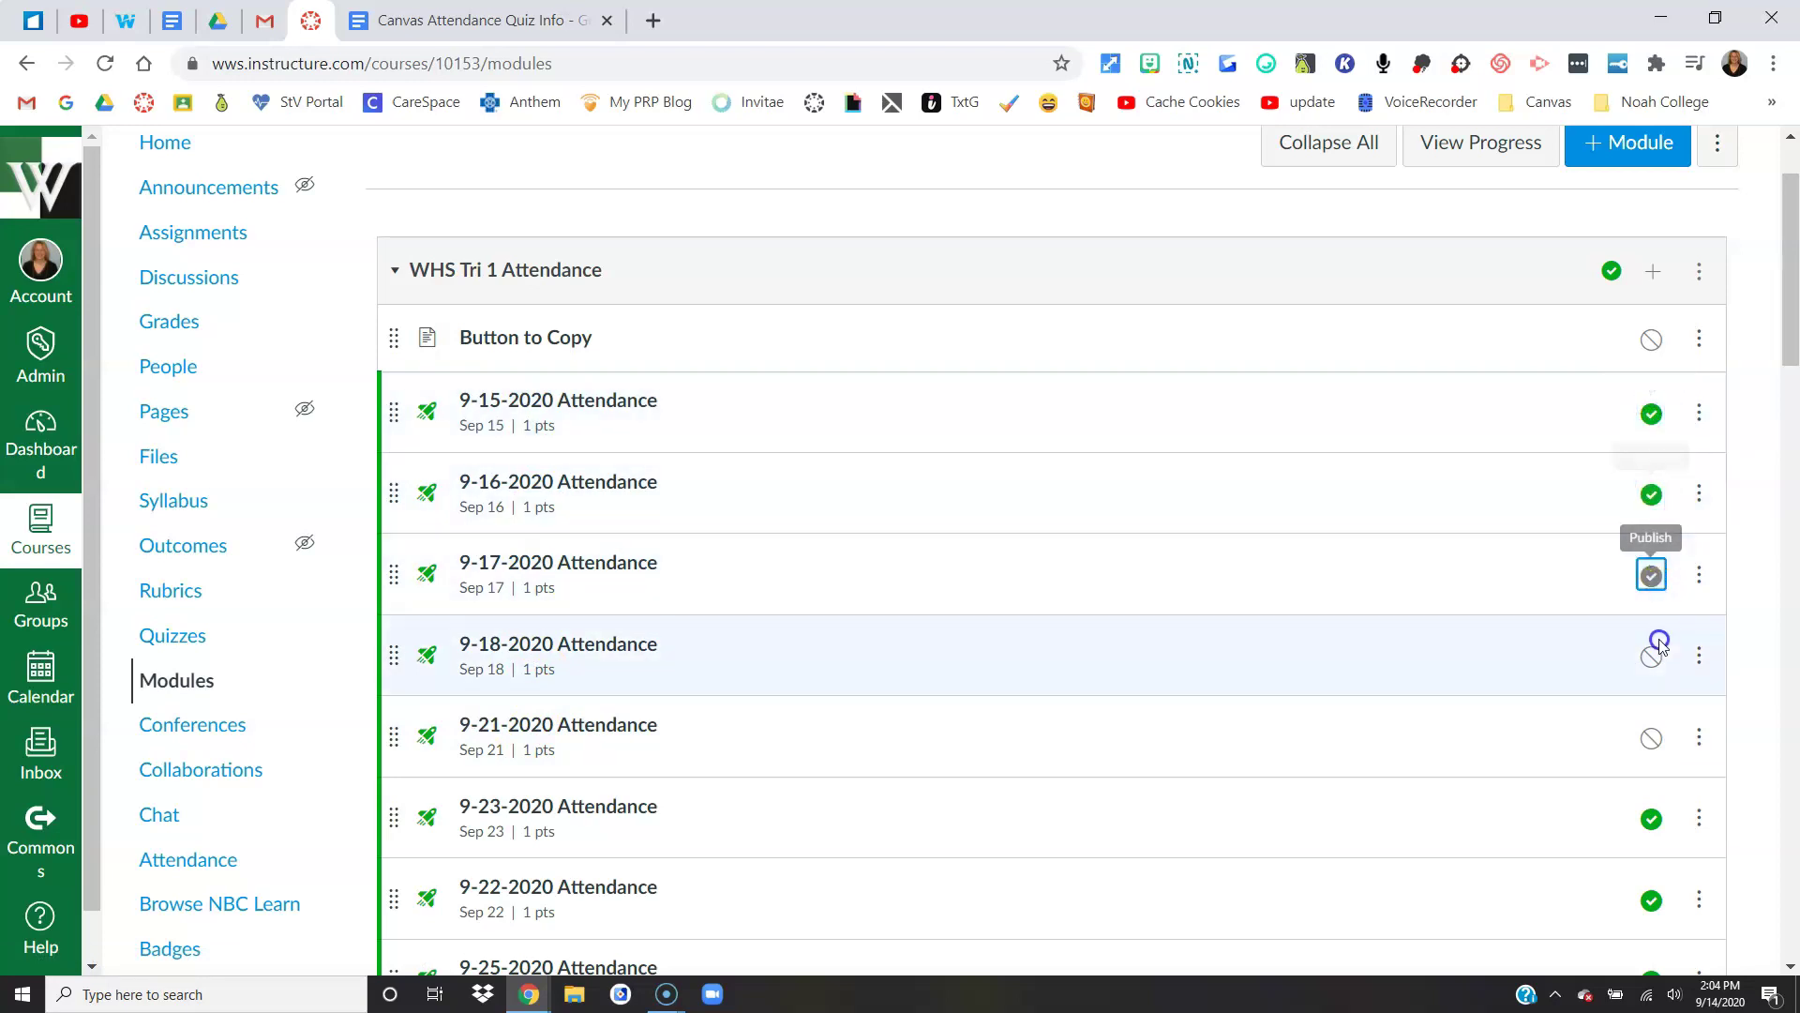
click(1651, 656)
click(1651, 738)
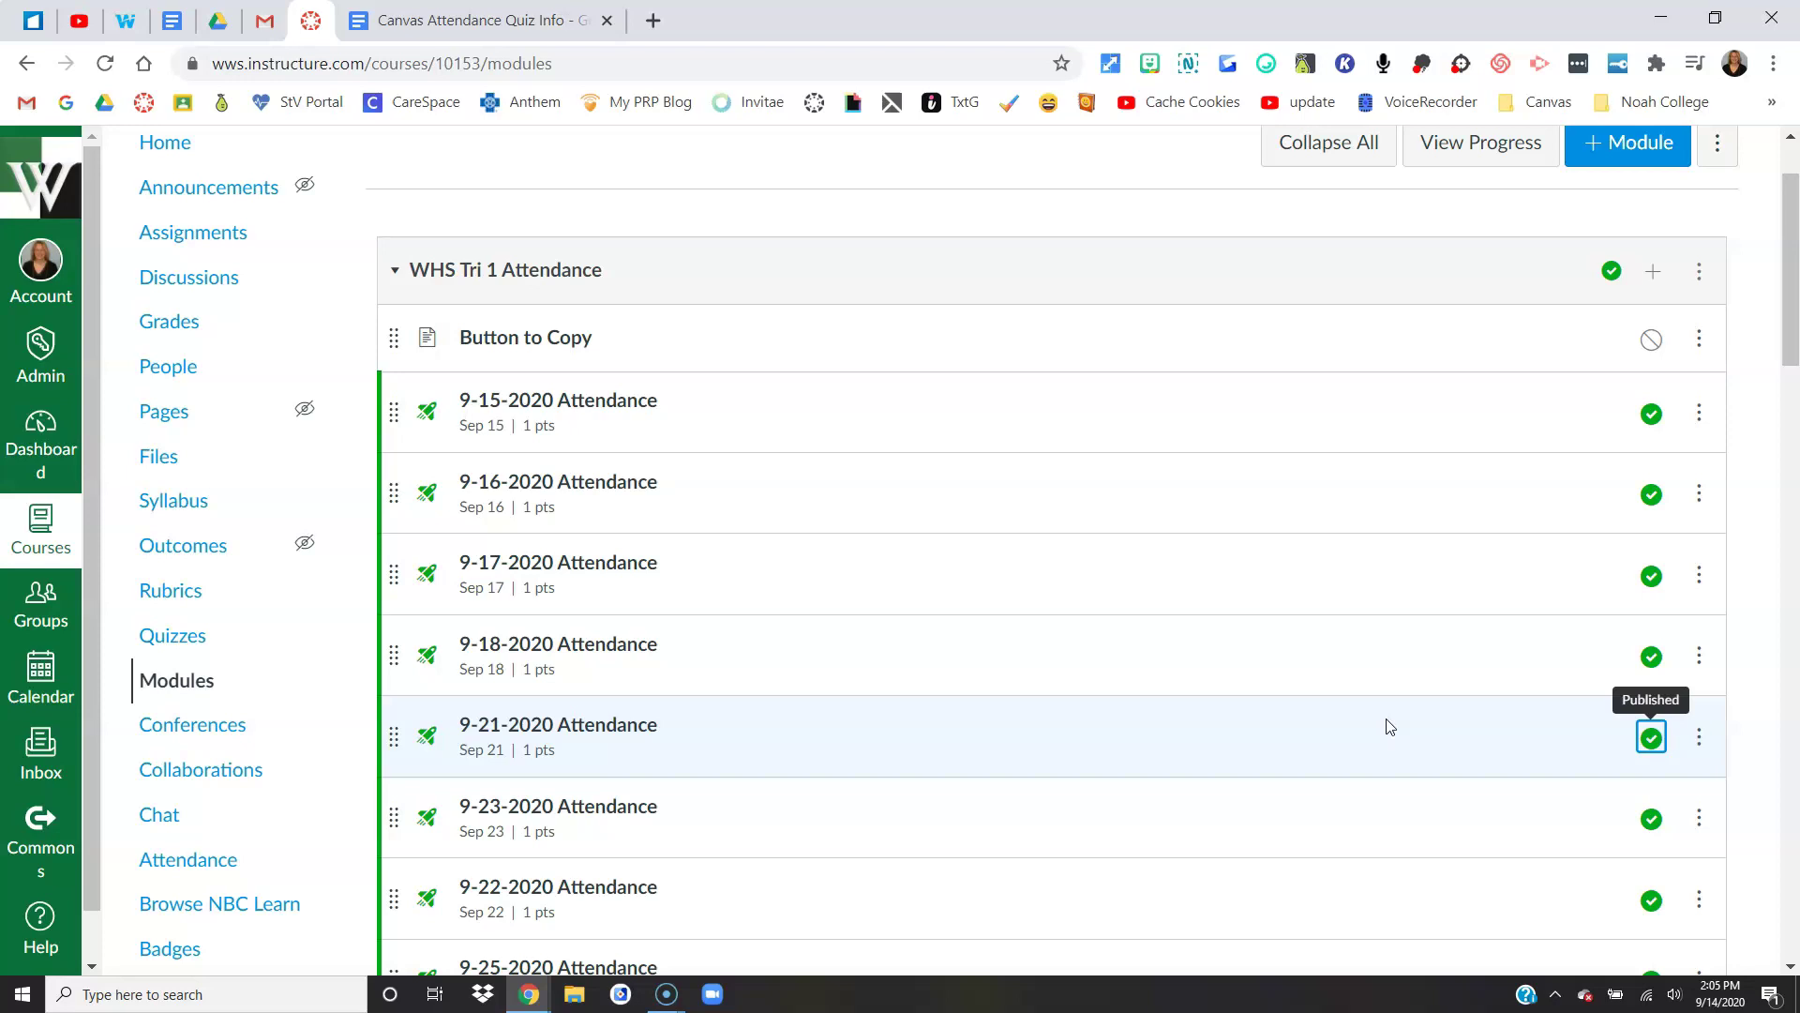
Toggle the 9-23, 9-22 and 9-25-2020 Attendance quizzes off and back to published
scroll(1494, 745, down, 1)
click(1650, 696)
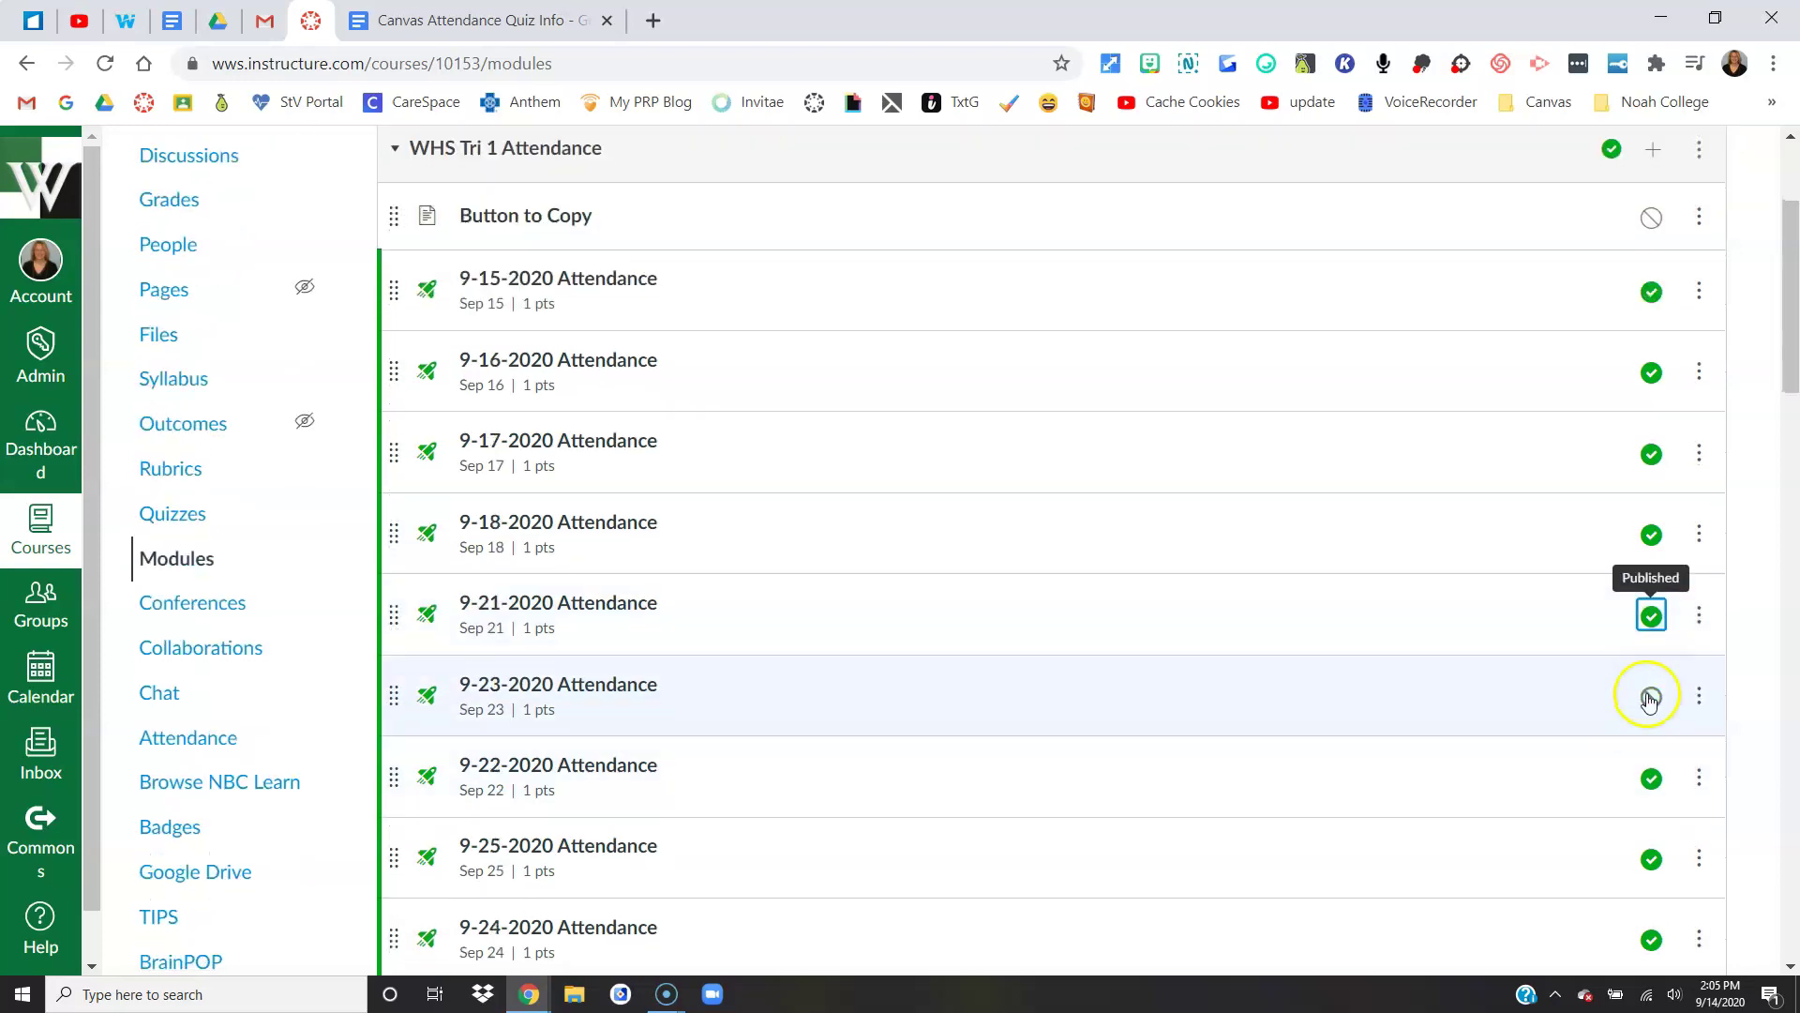
click(1654, 780)
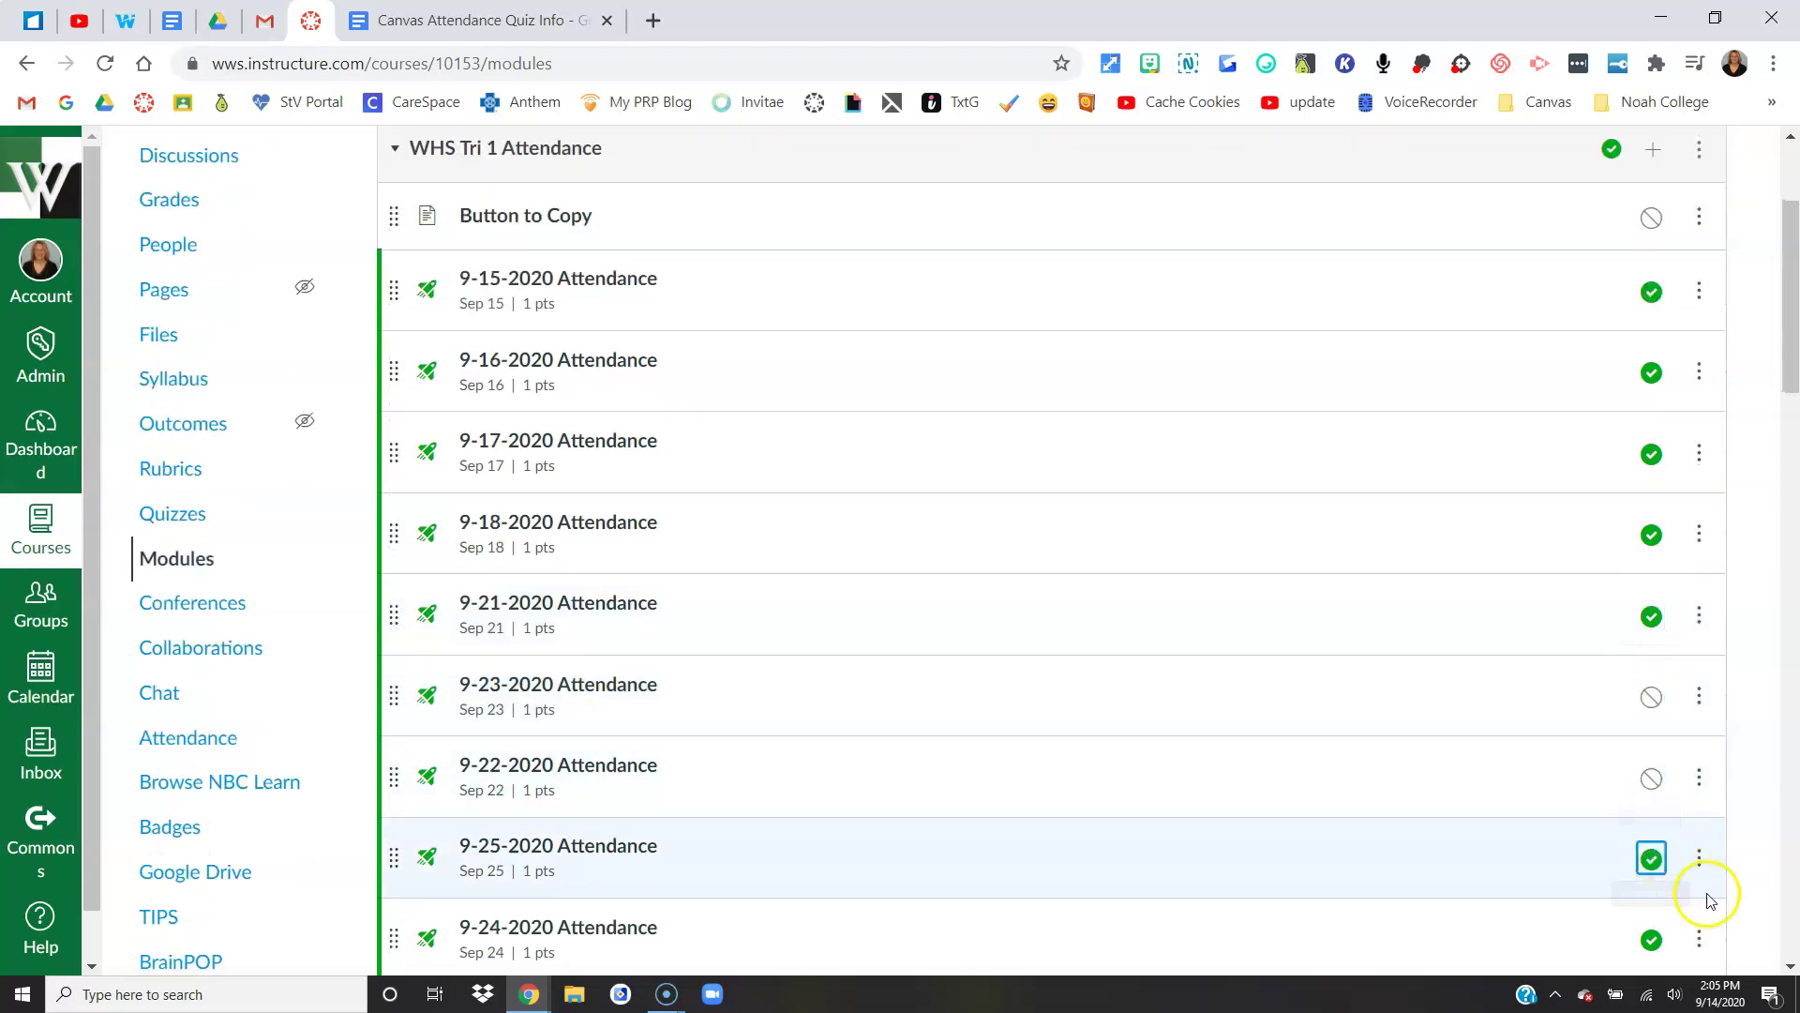
click(1652, 858)
click(1654, 859)
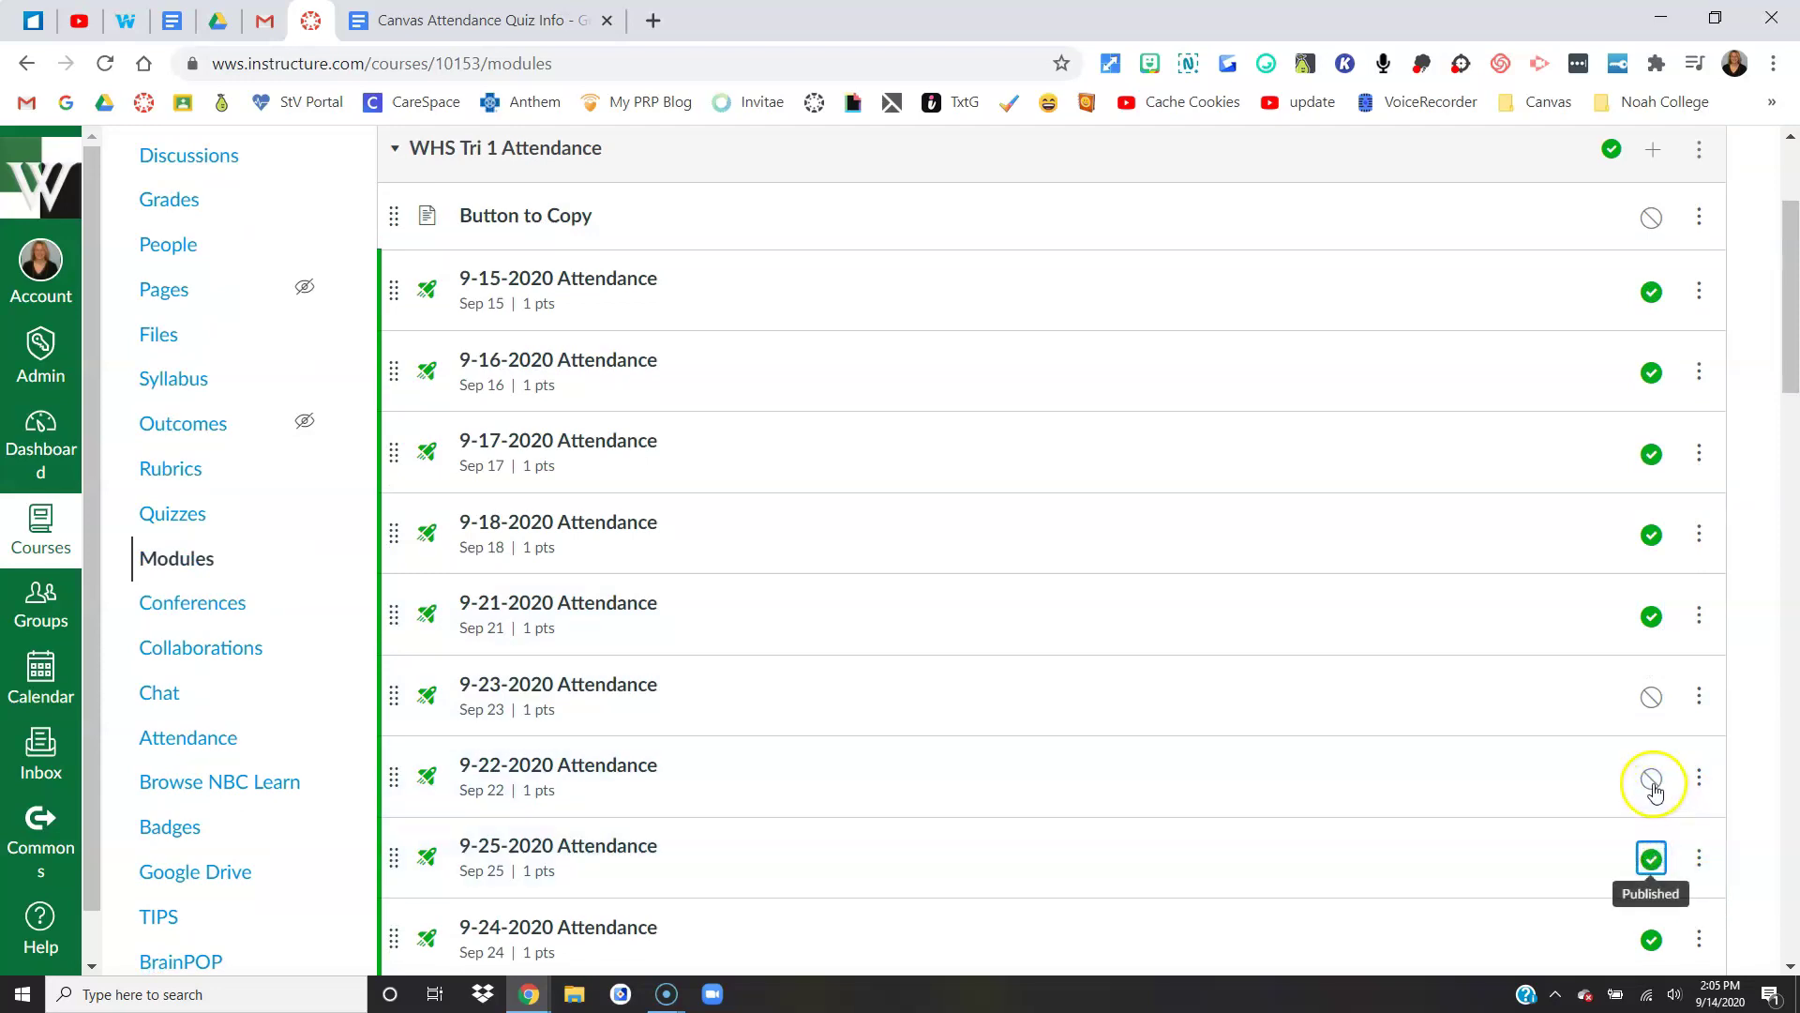
click(1652, 778)
click(1652, 696)
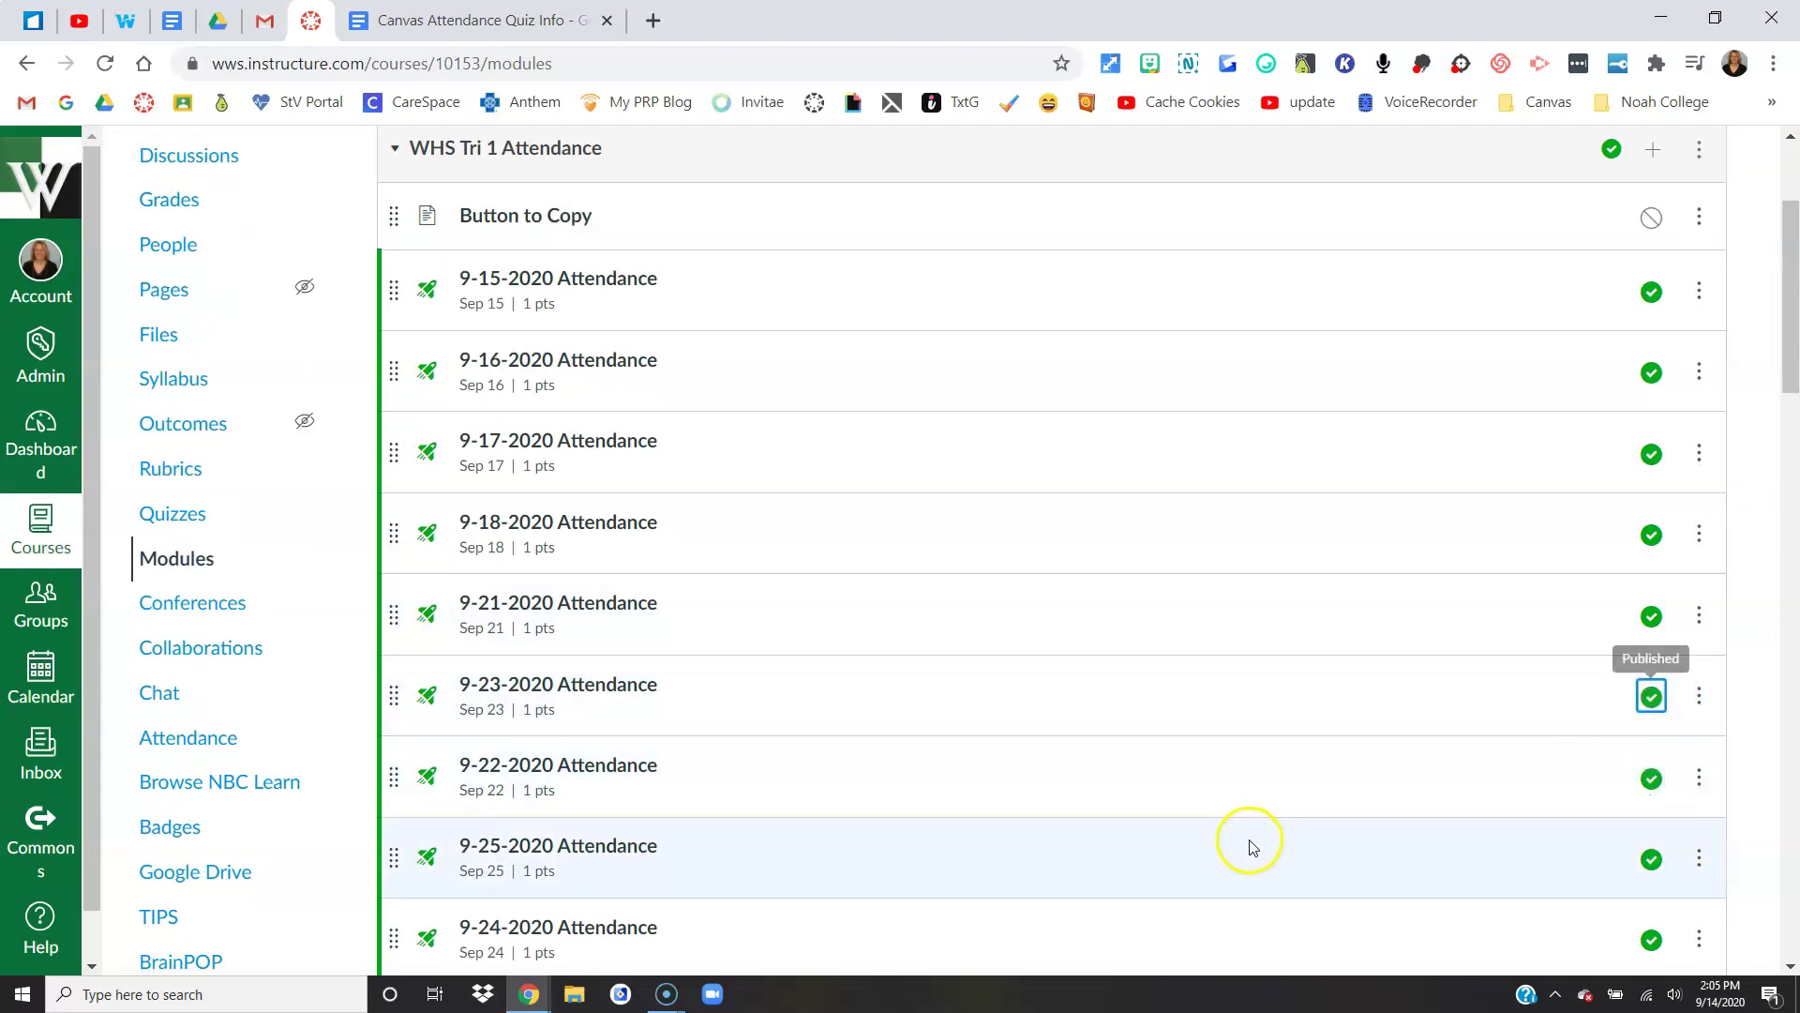
scroll(610, 339, up, 3)
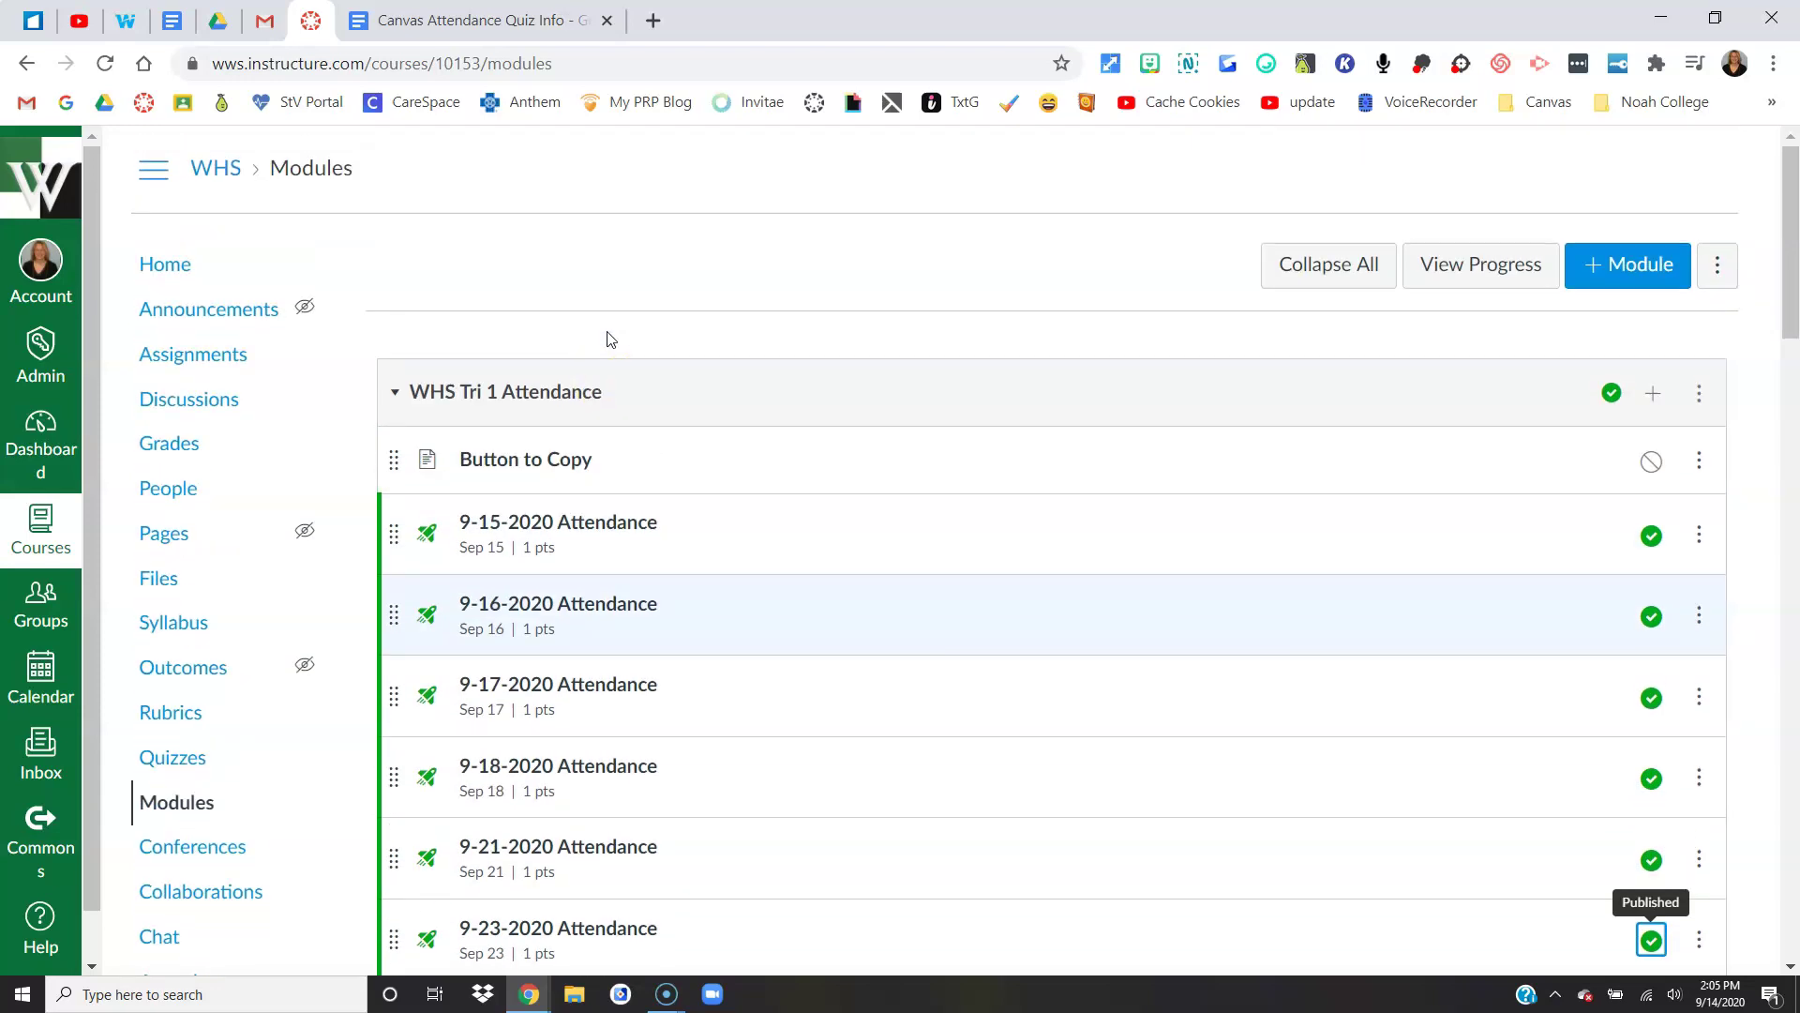
click(197, 357)
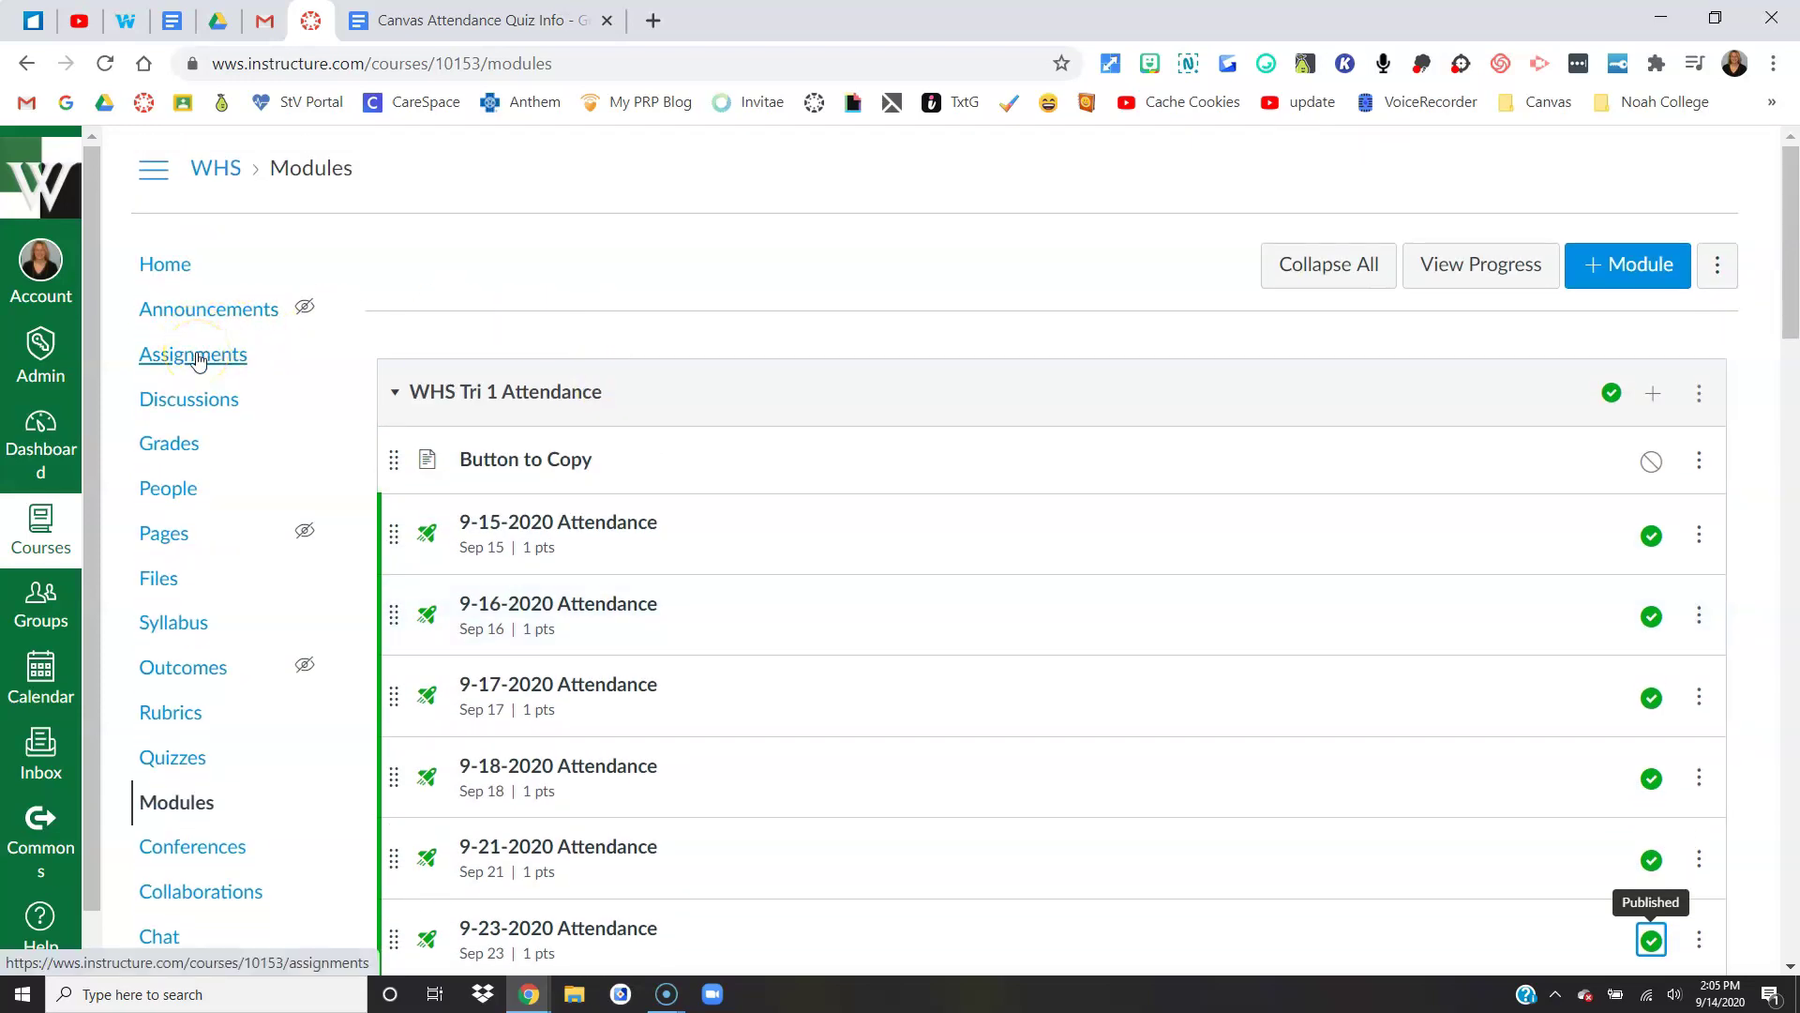
Review the attendance quizzes under Imported Assignments, each due 12:30pm on its date
click(197, 357)
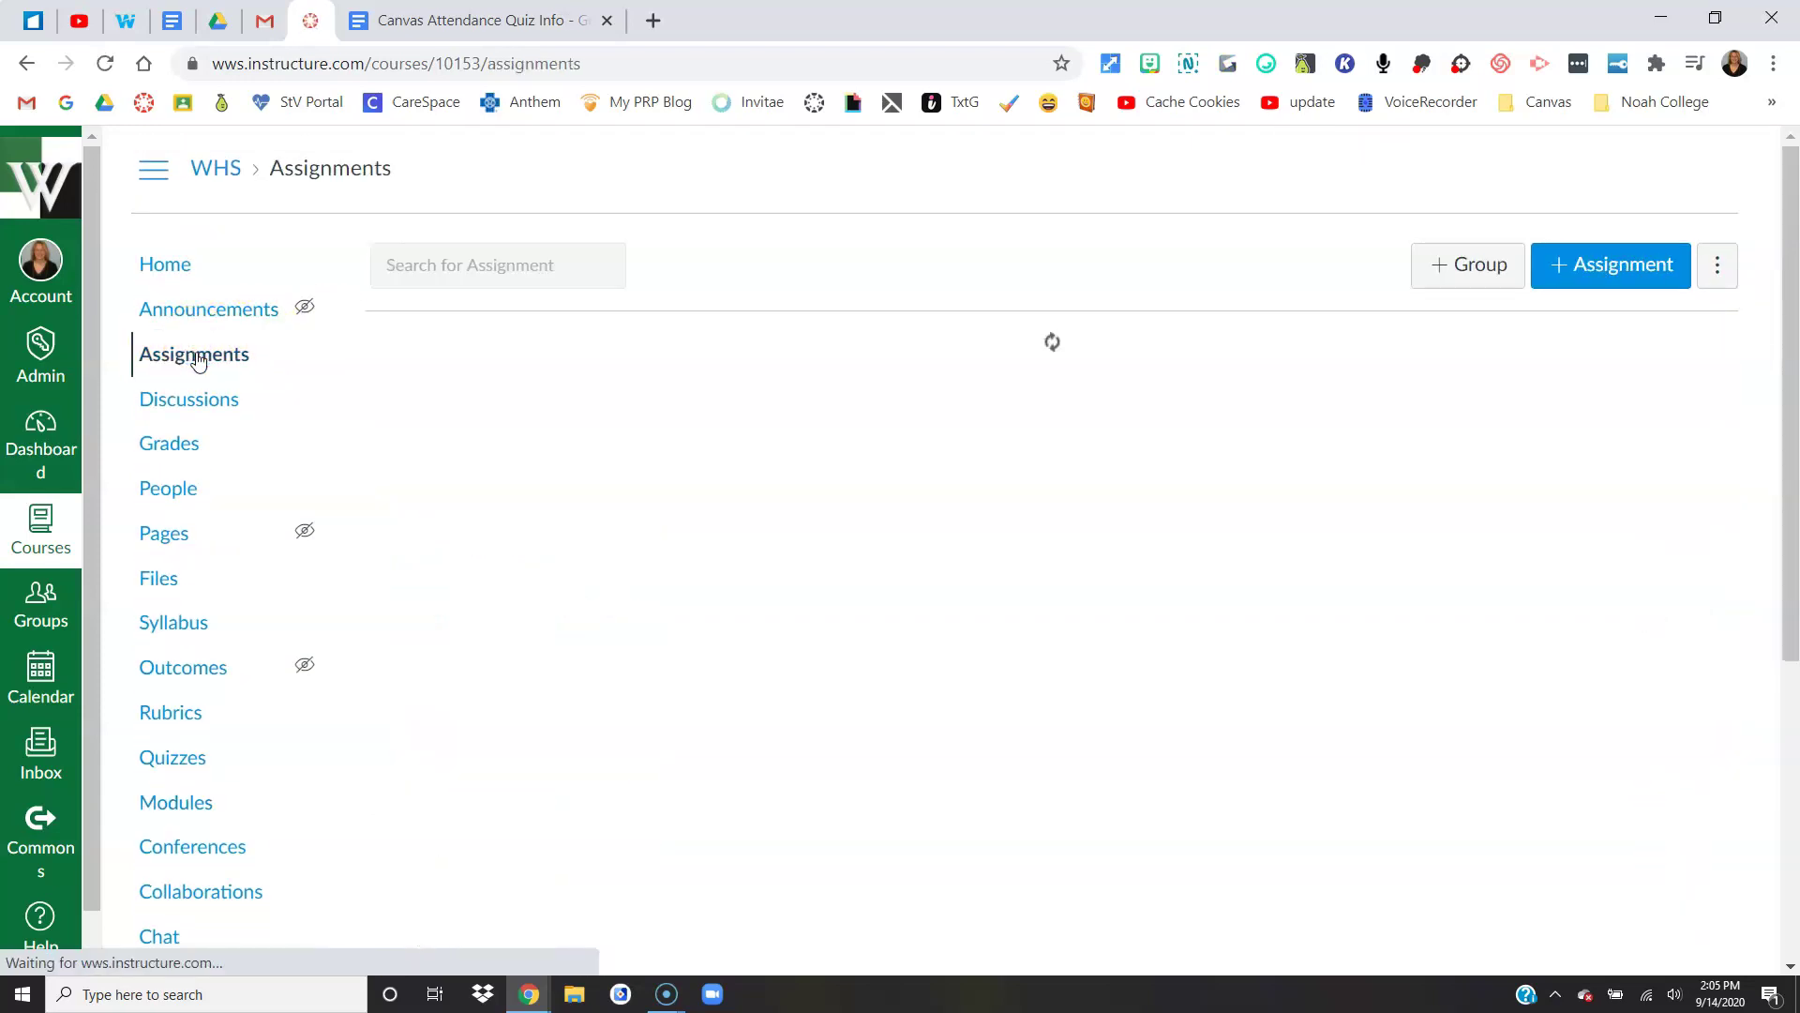
click(1043, 478)
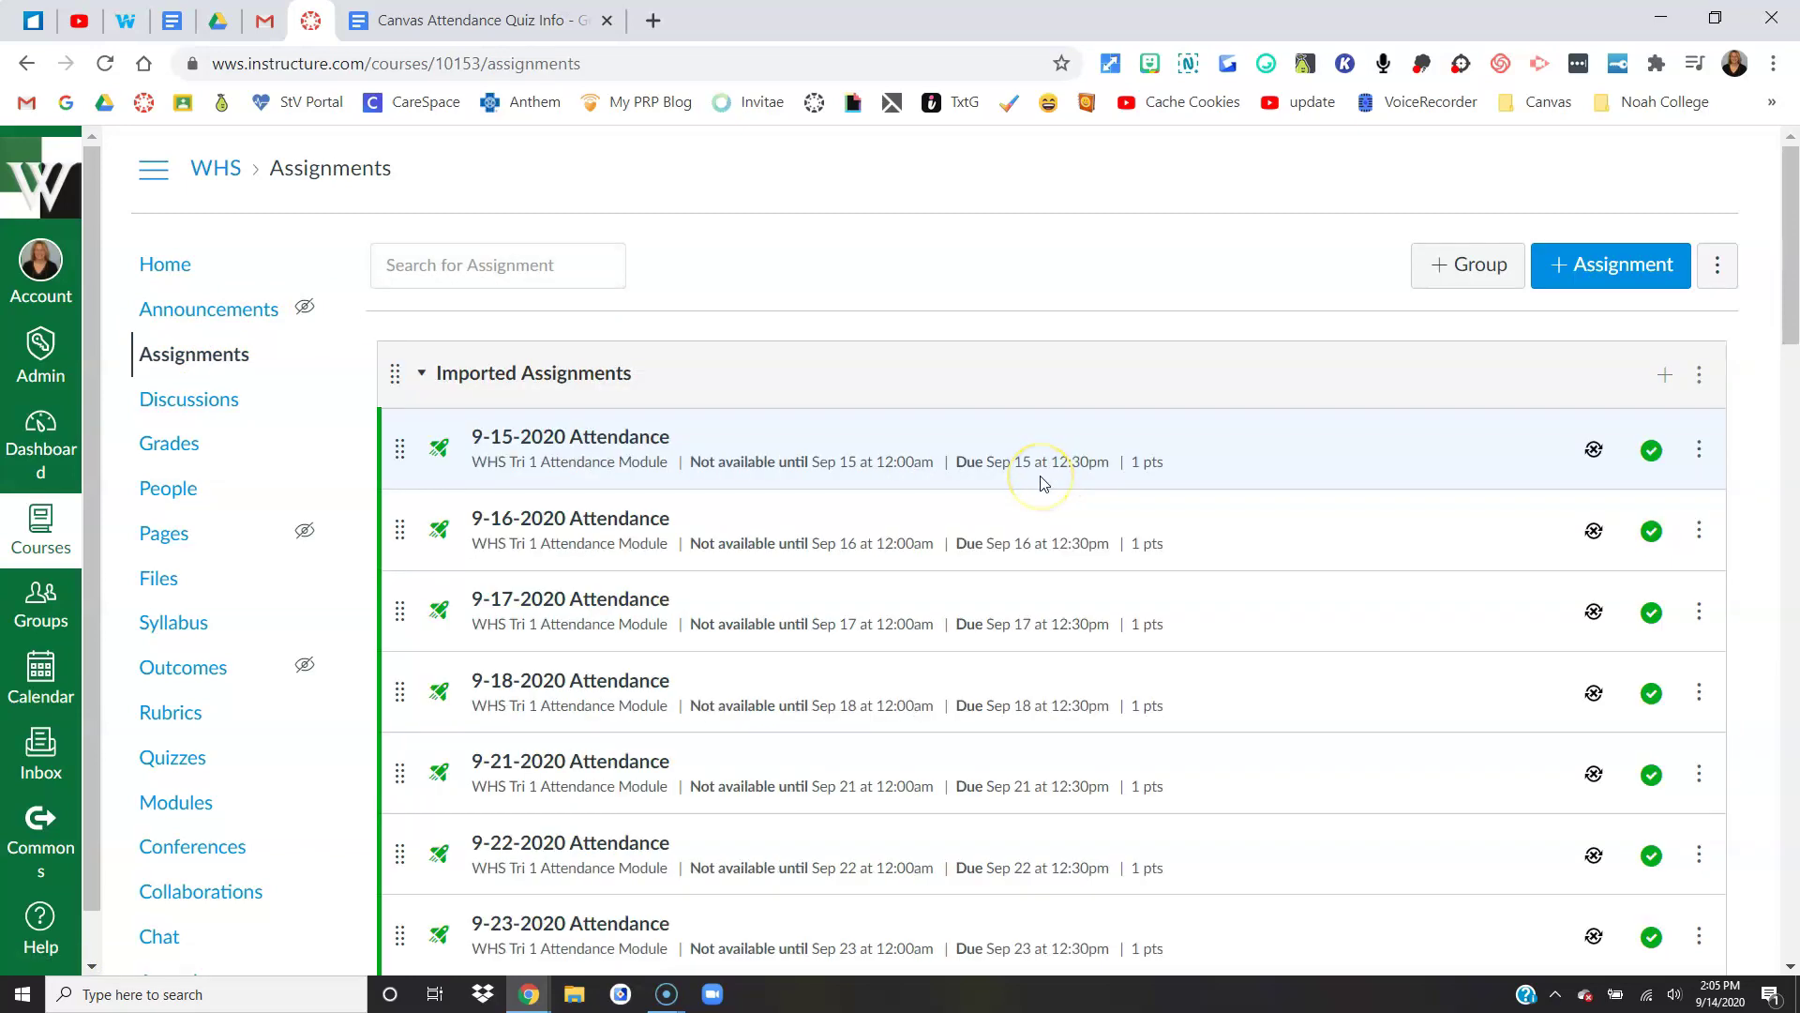
scroll(1043, 483, down, 1)
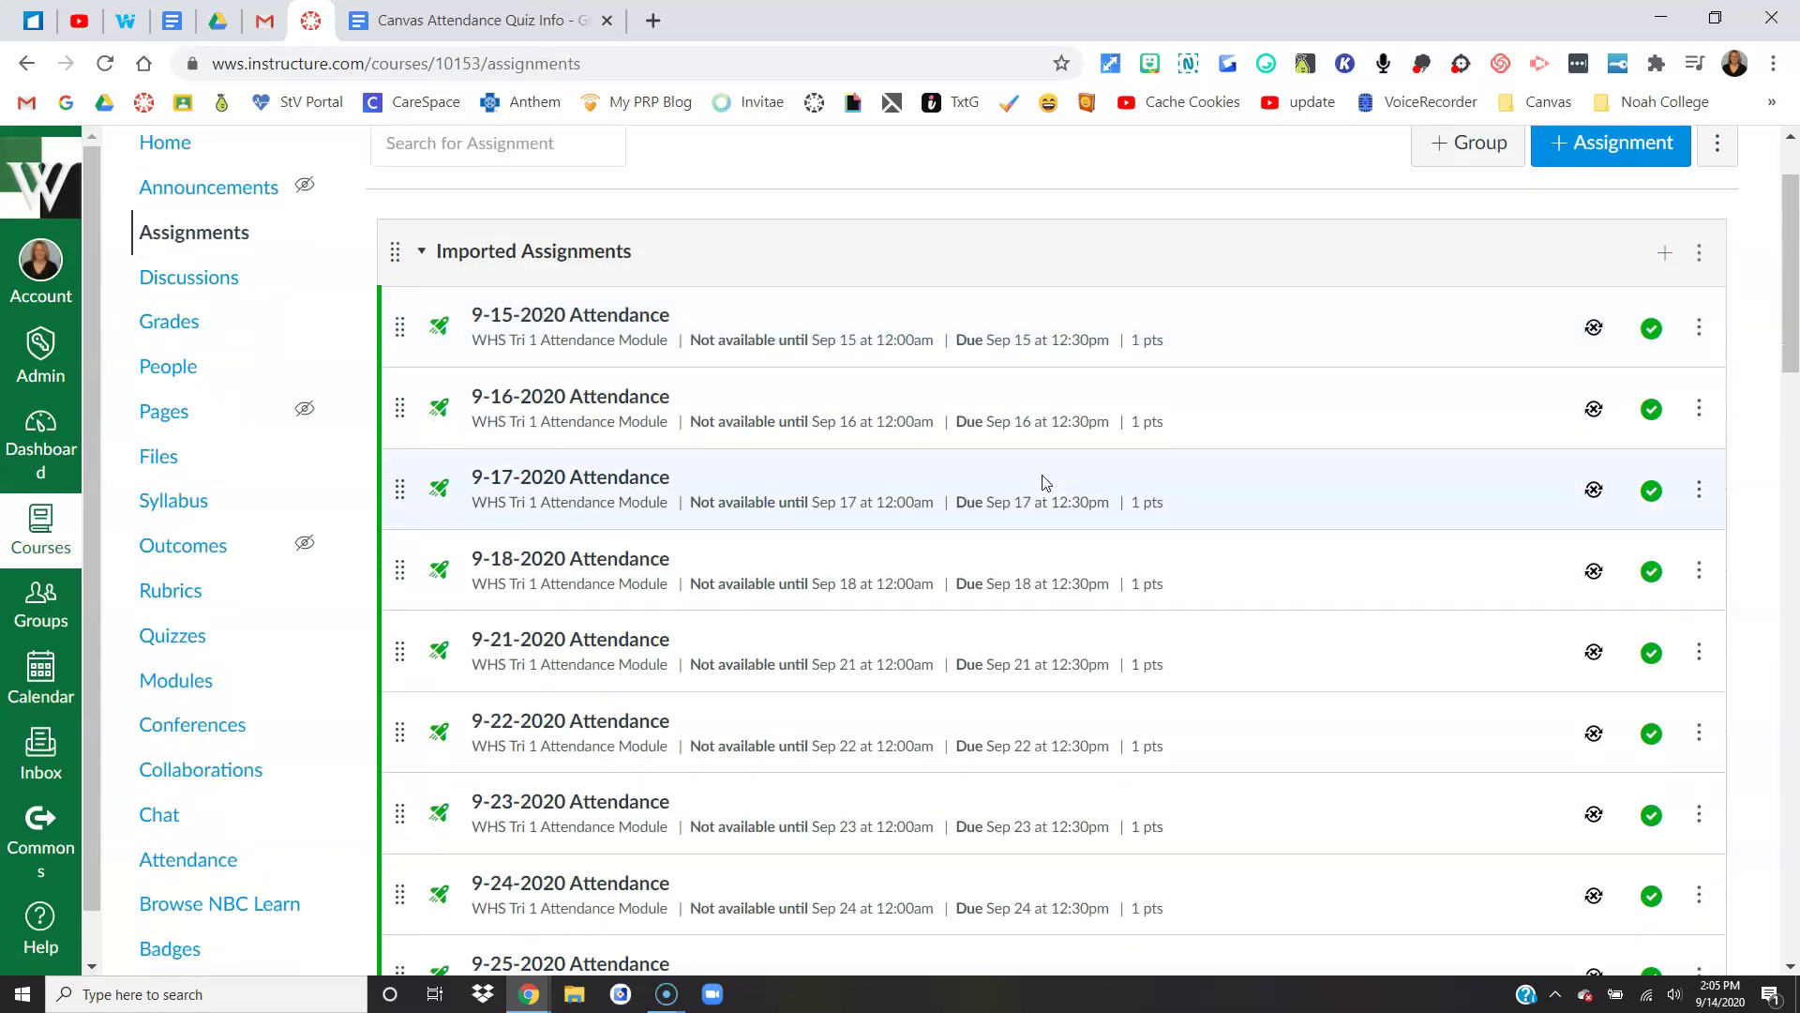
scroll(1042, 483, down, 10)
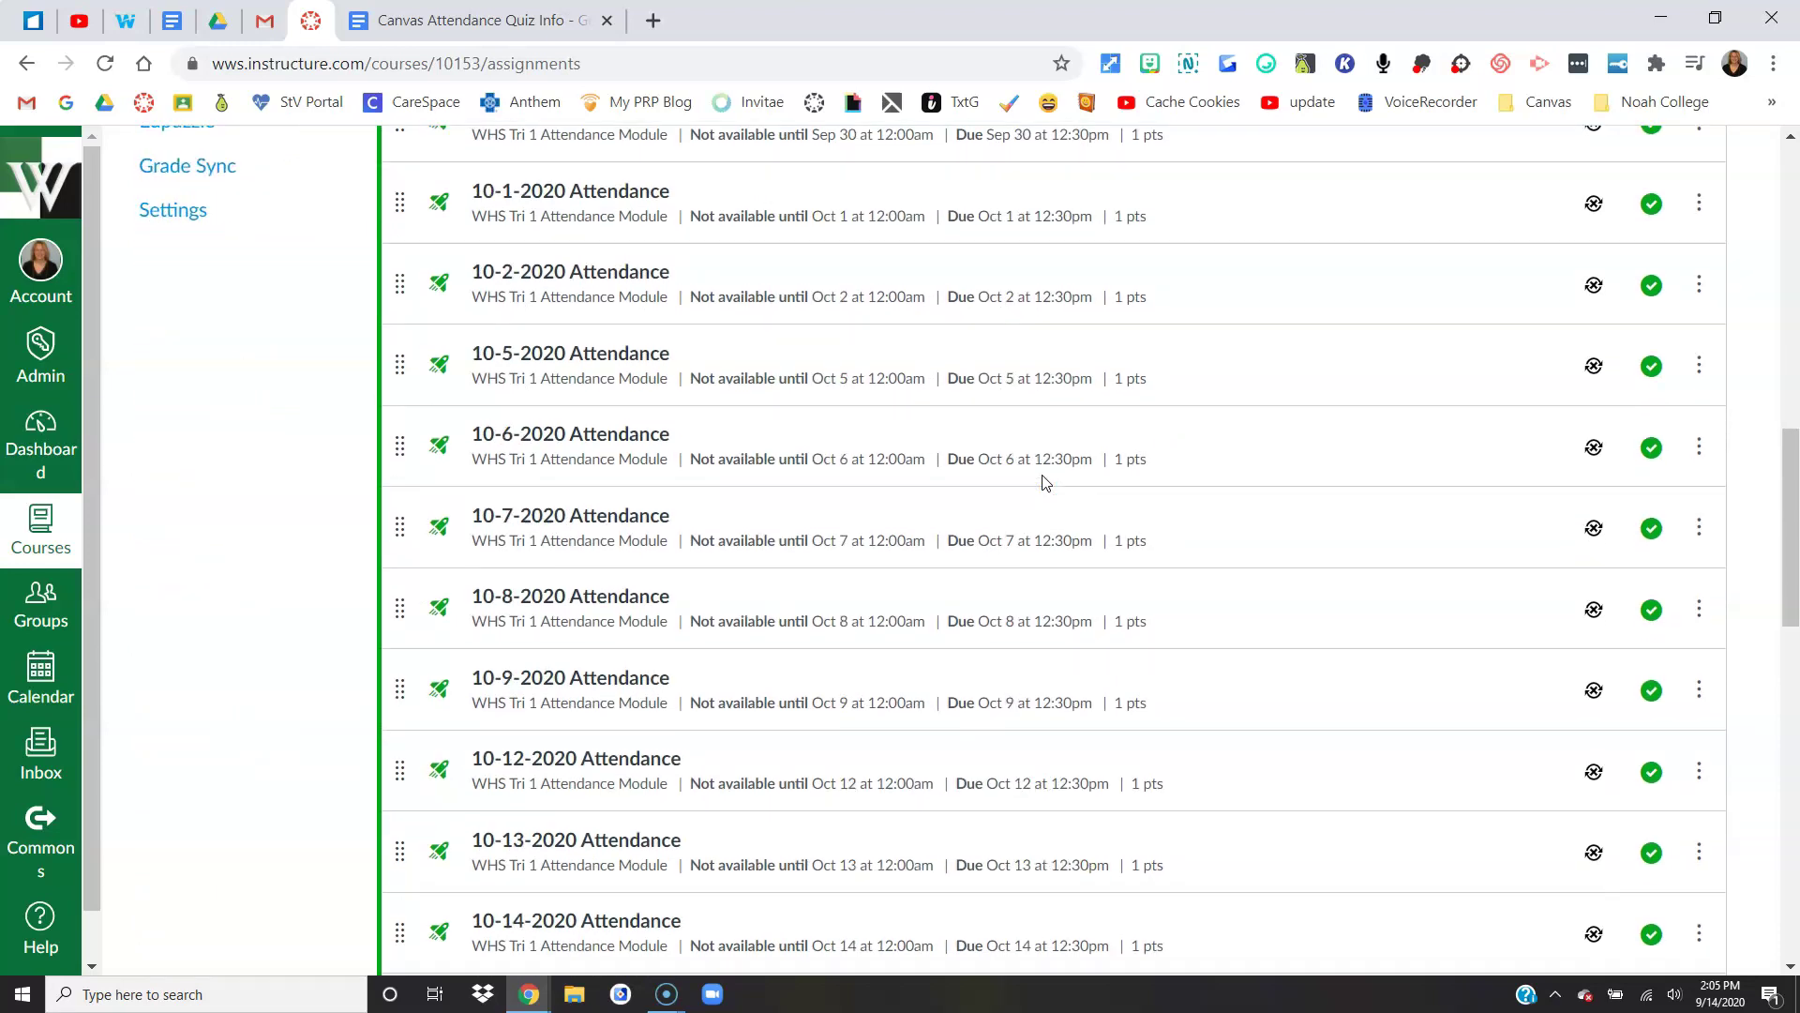
scroll(1043, 483, up, 12)
click(520, 406)
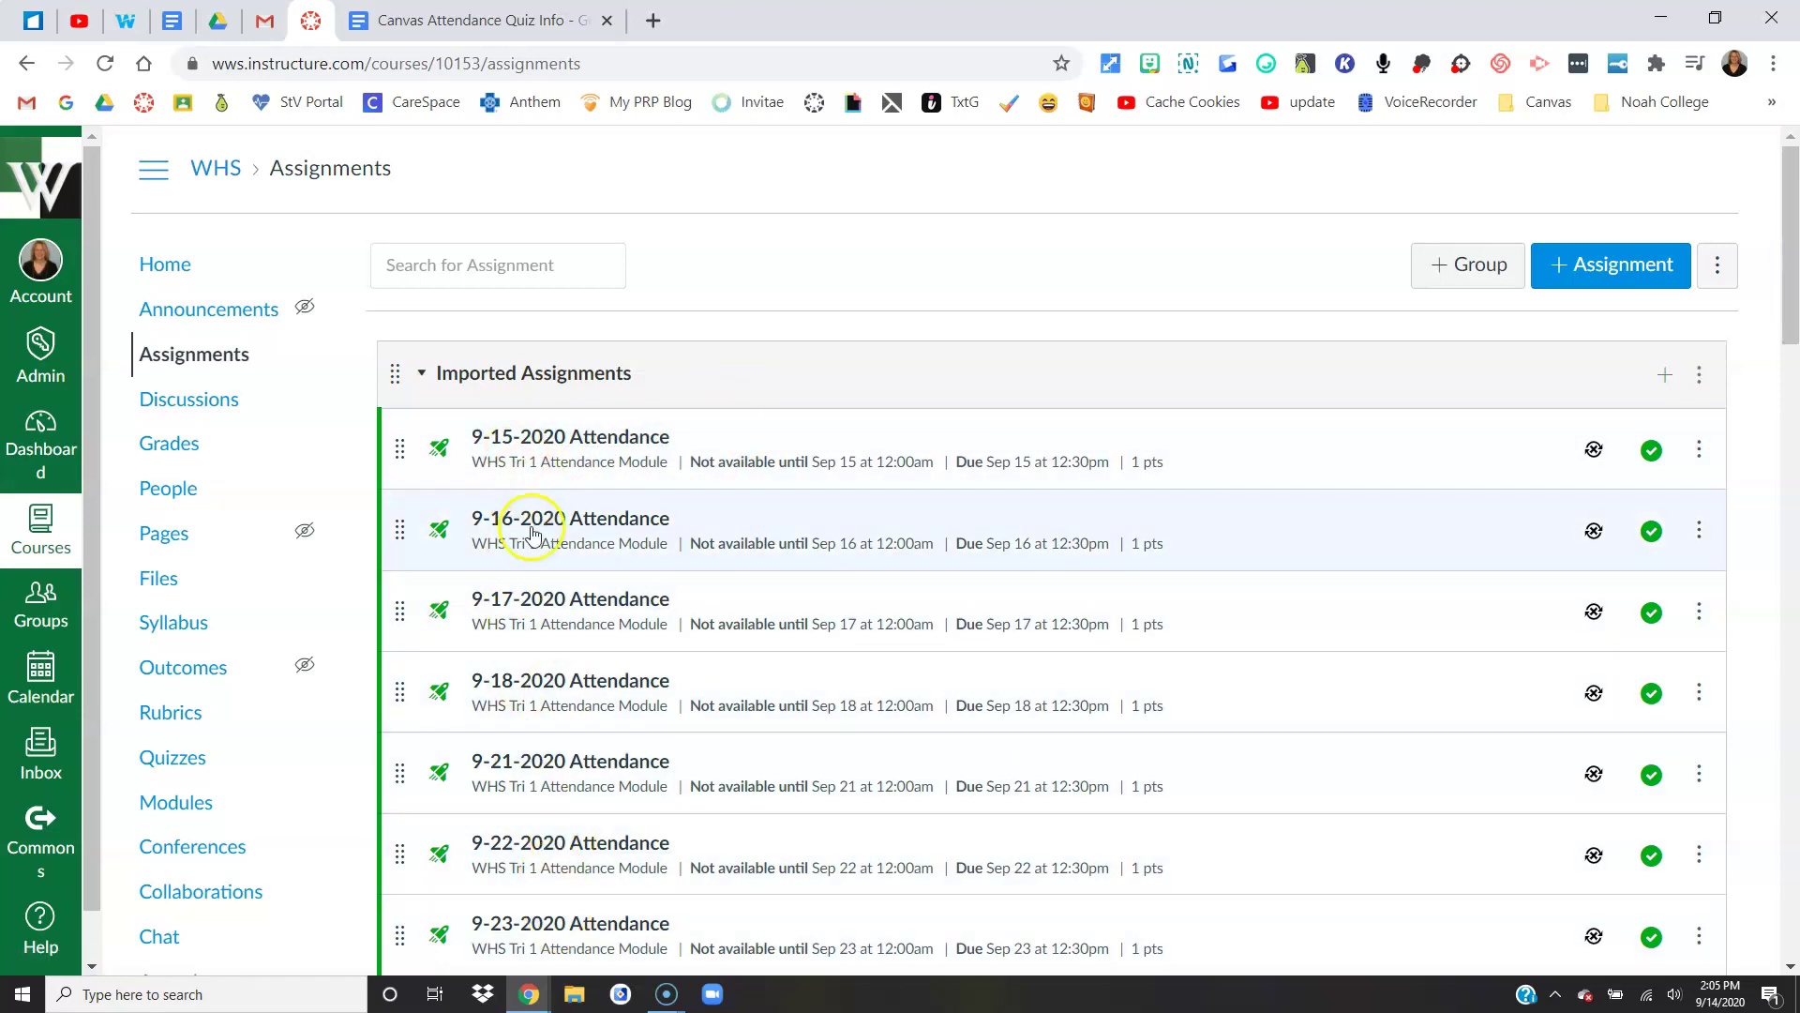
scroll(582, 892, down, 4)
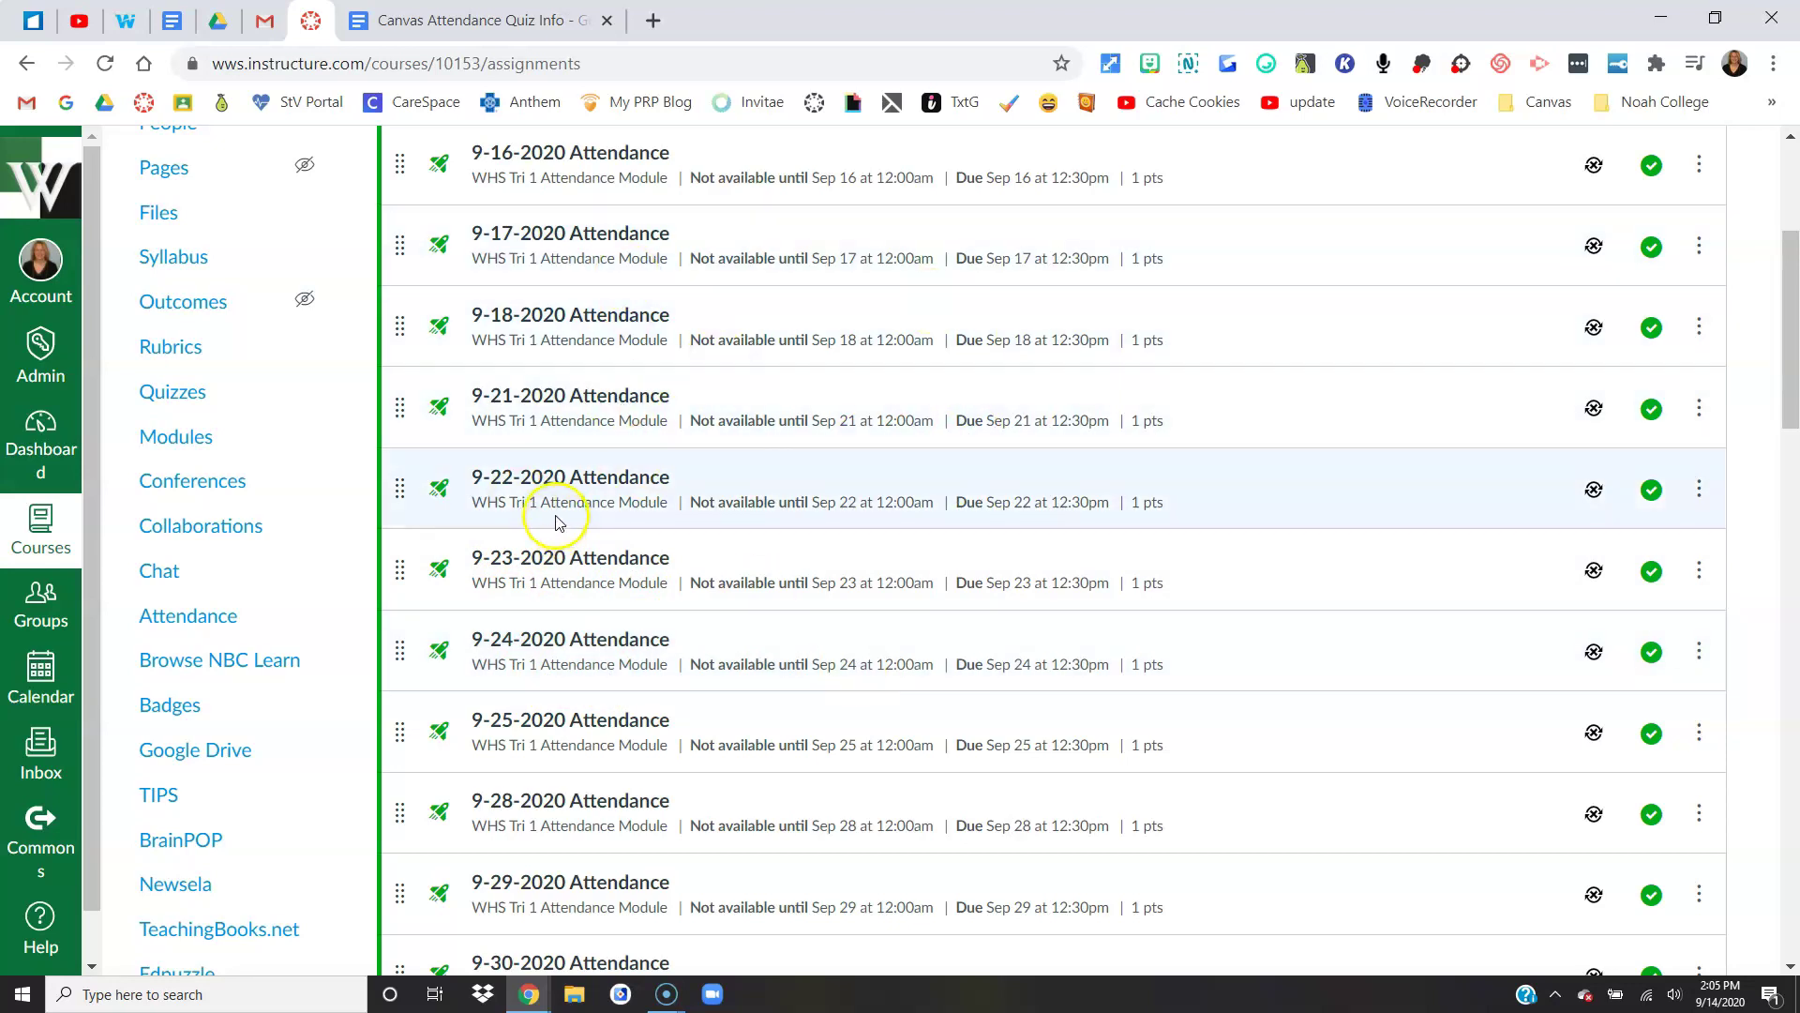
scroll(562, 507, up, 3)
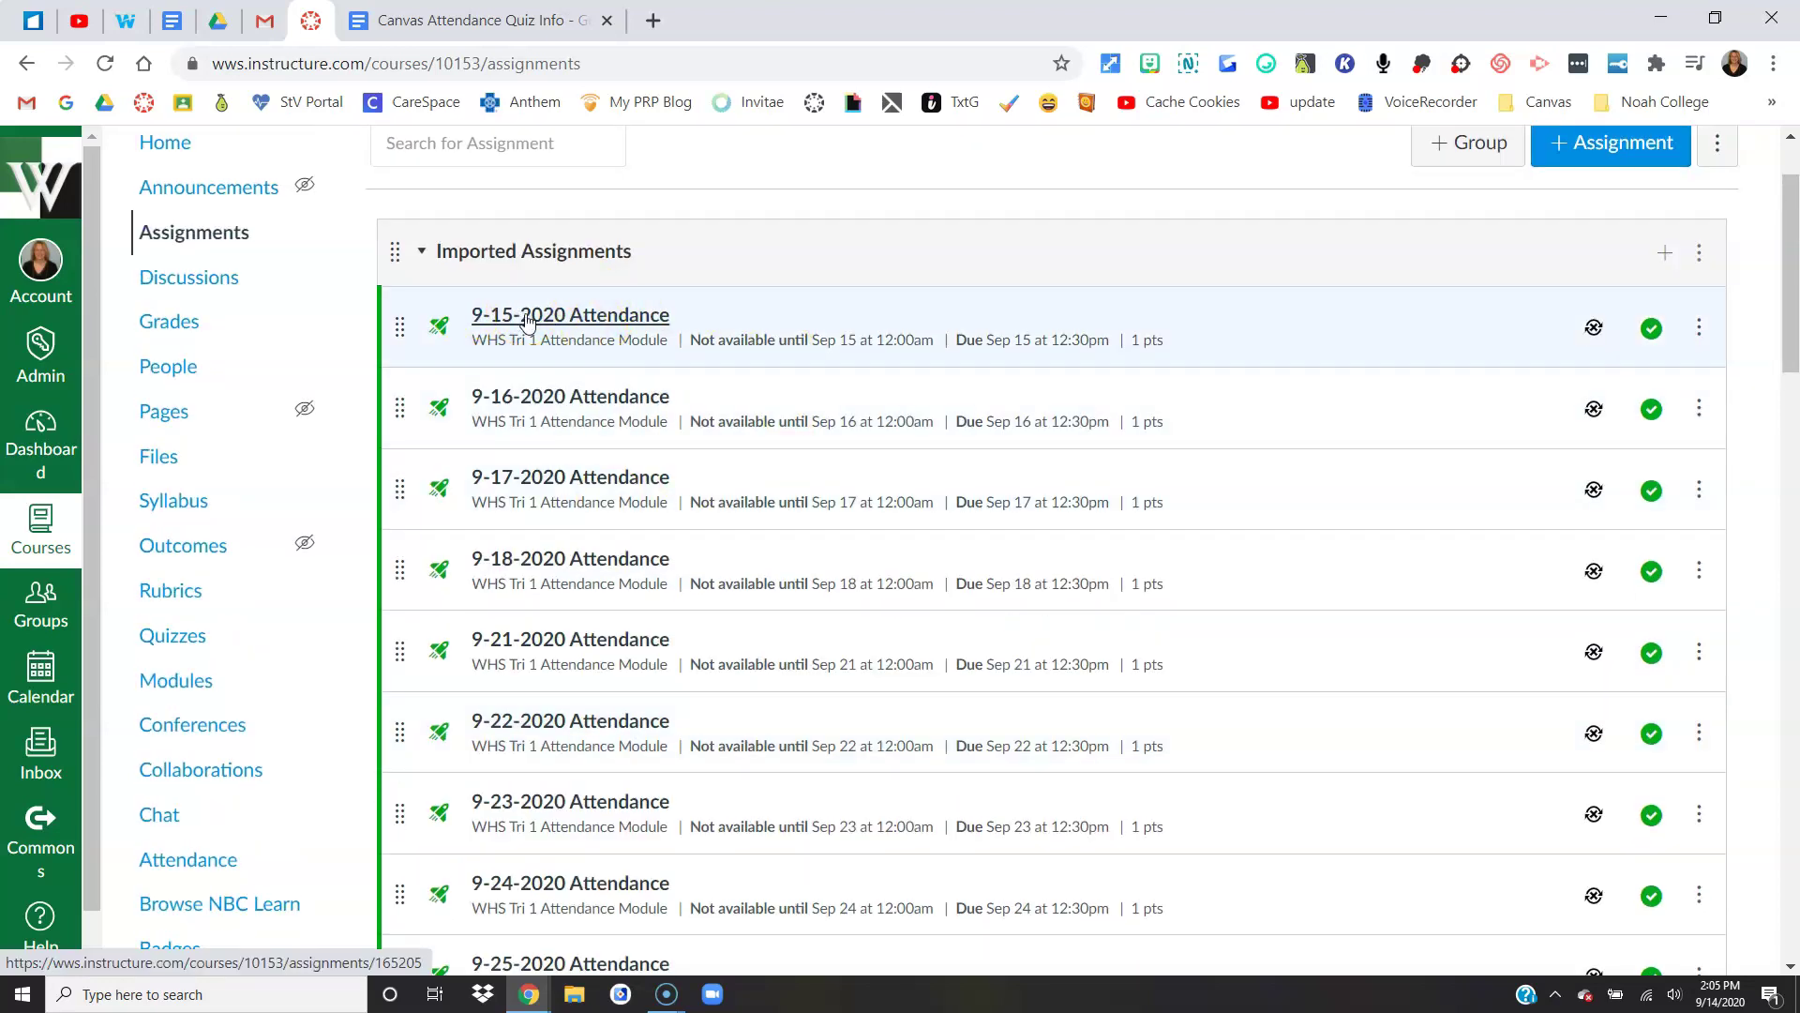
click(528, 322)
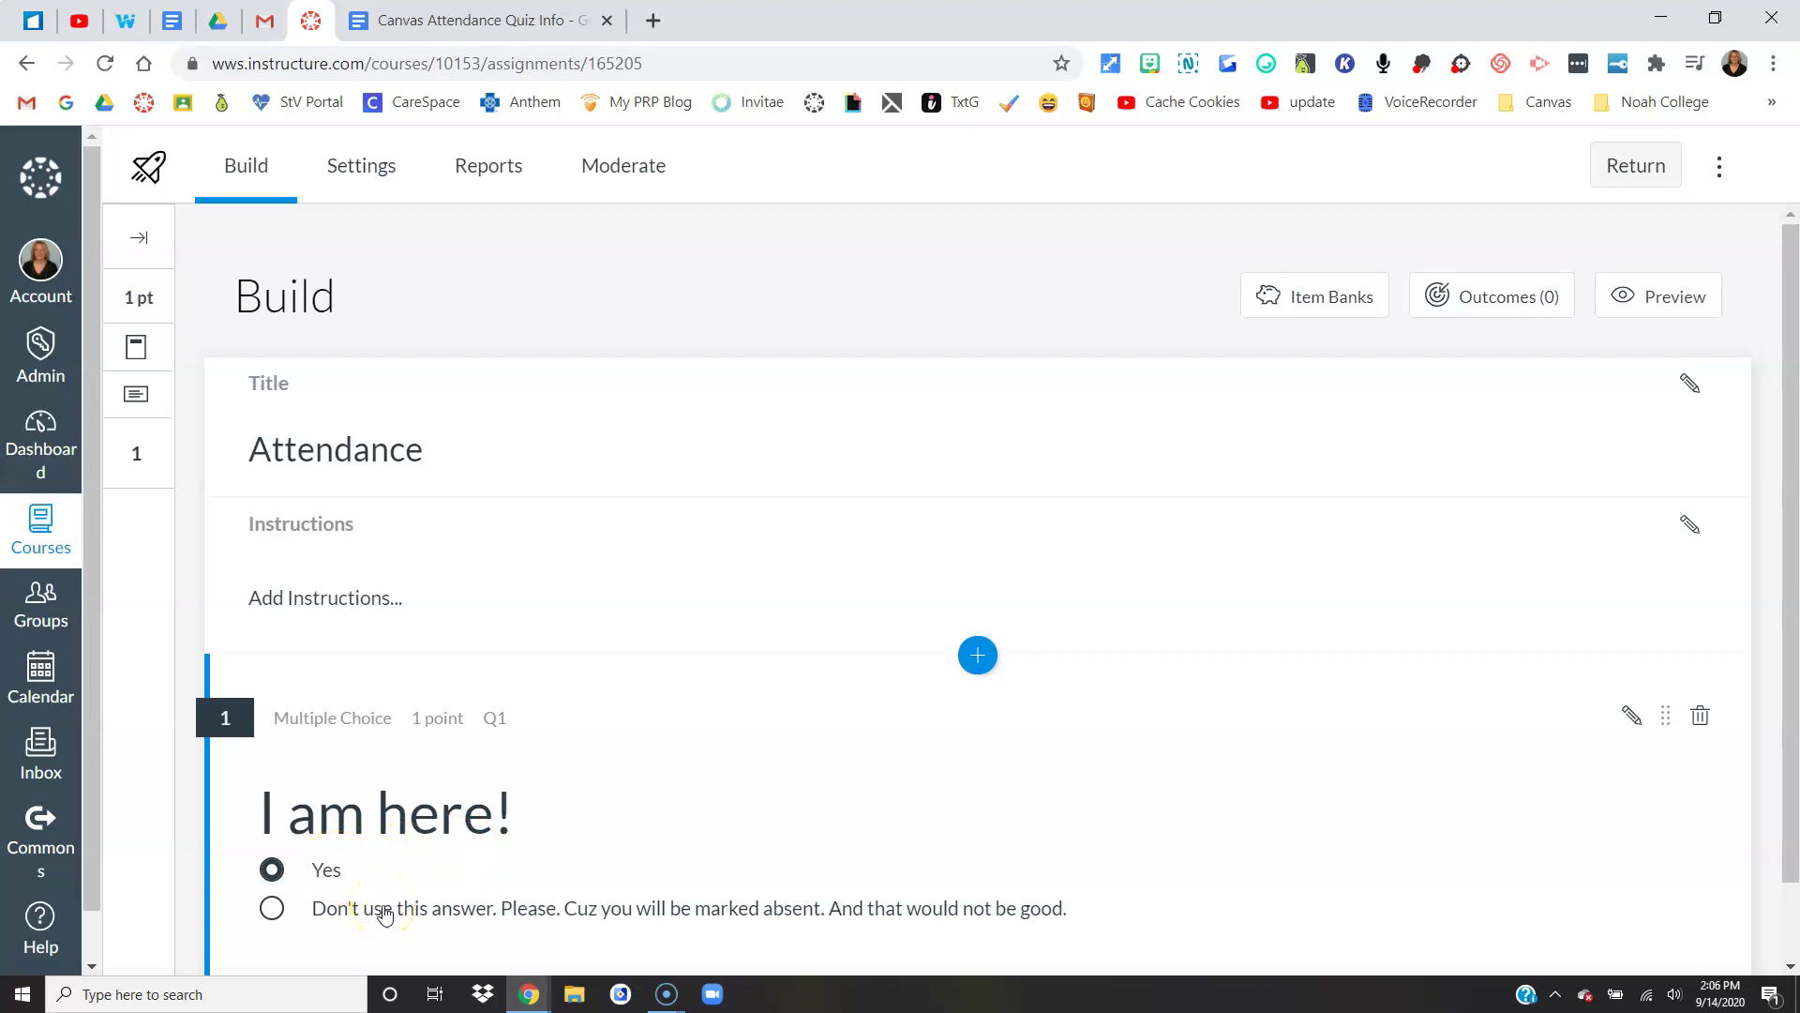
click(370, 926)
click(368, 886)
click(403, 919)
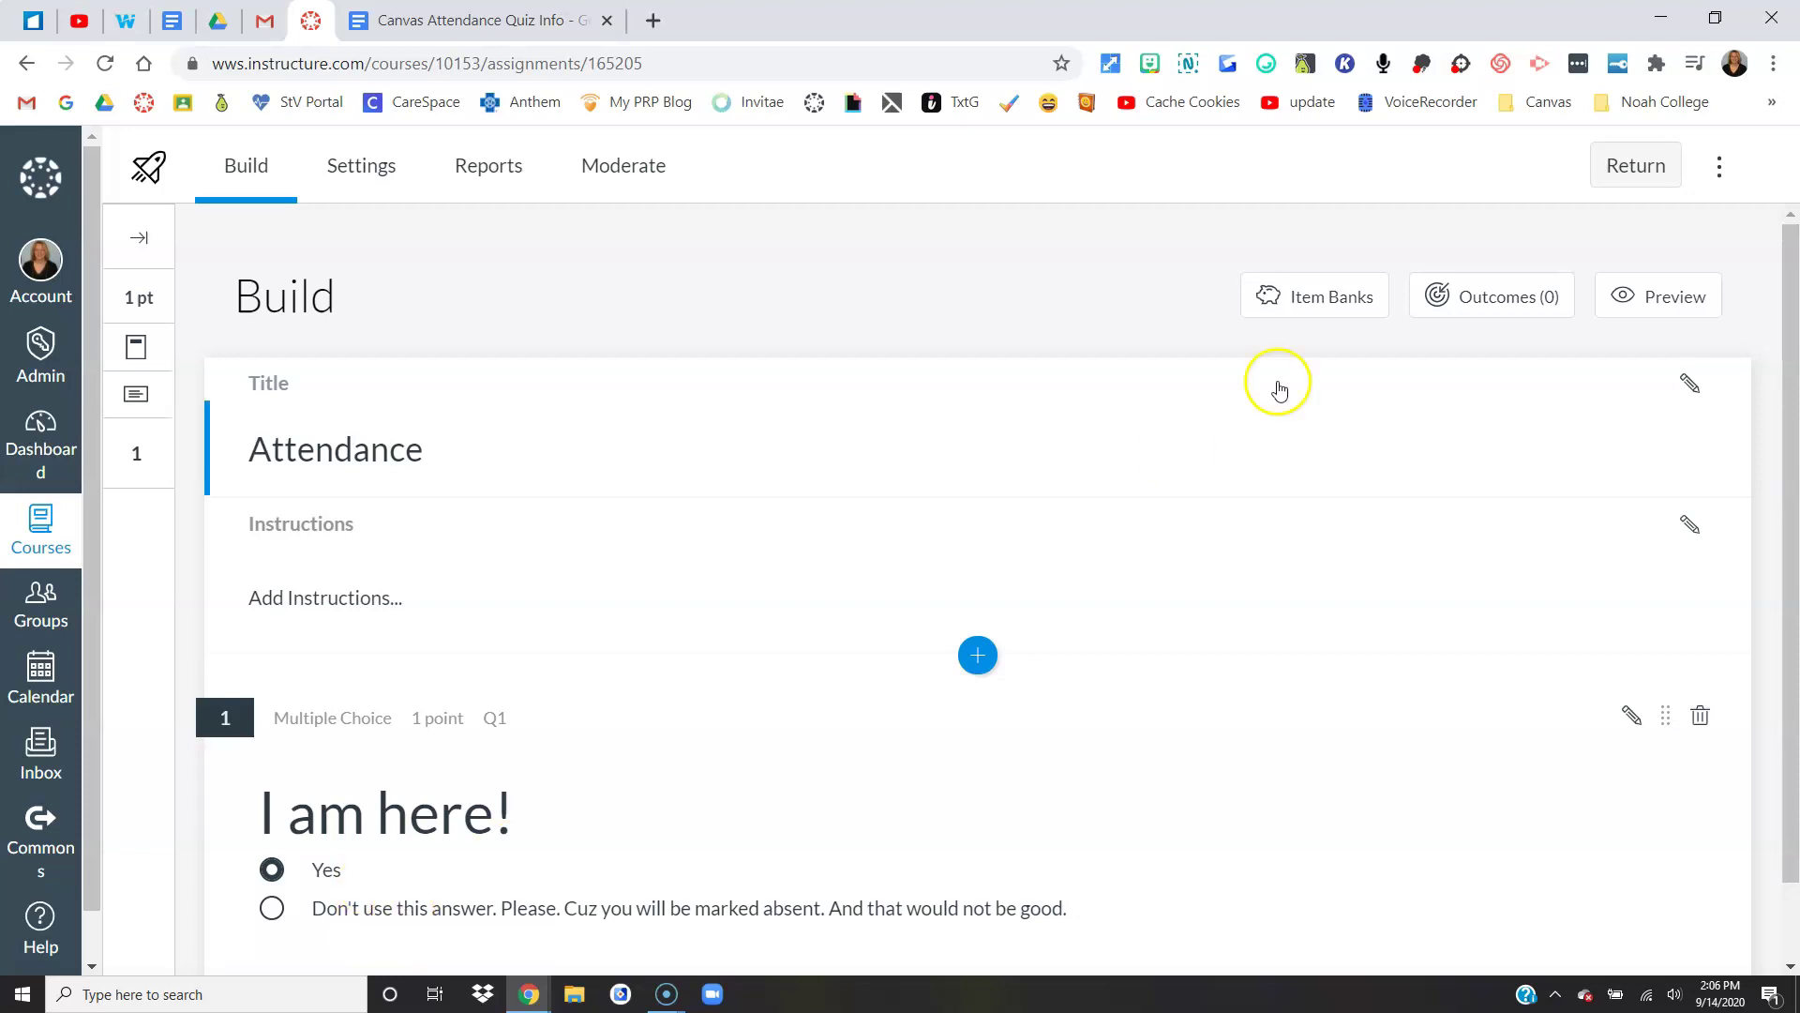
click(1641, 173)
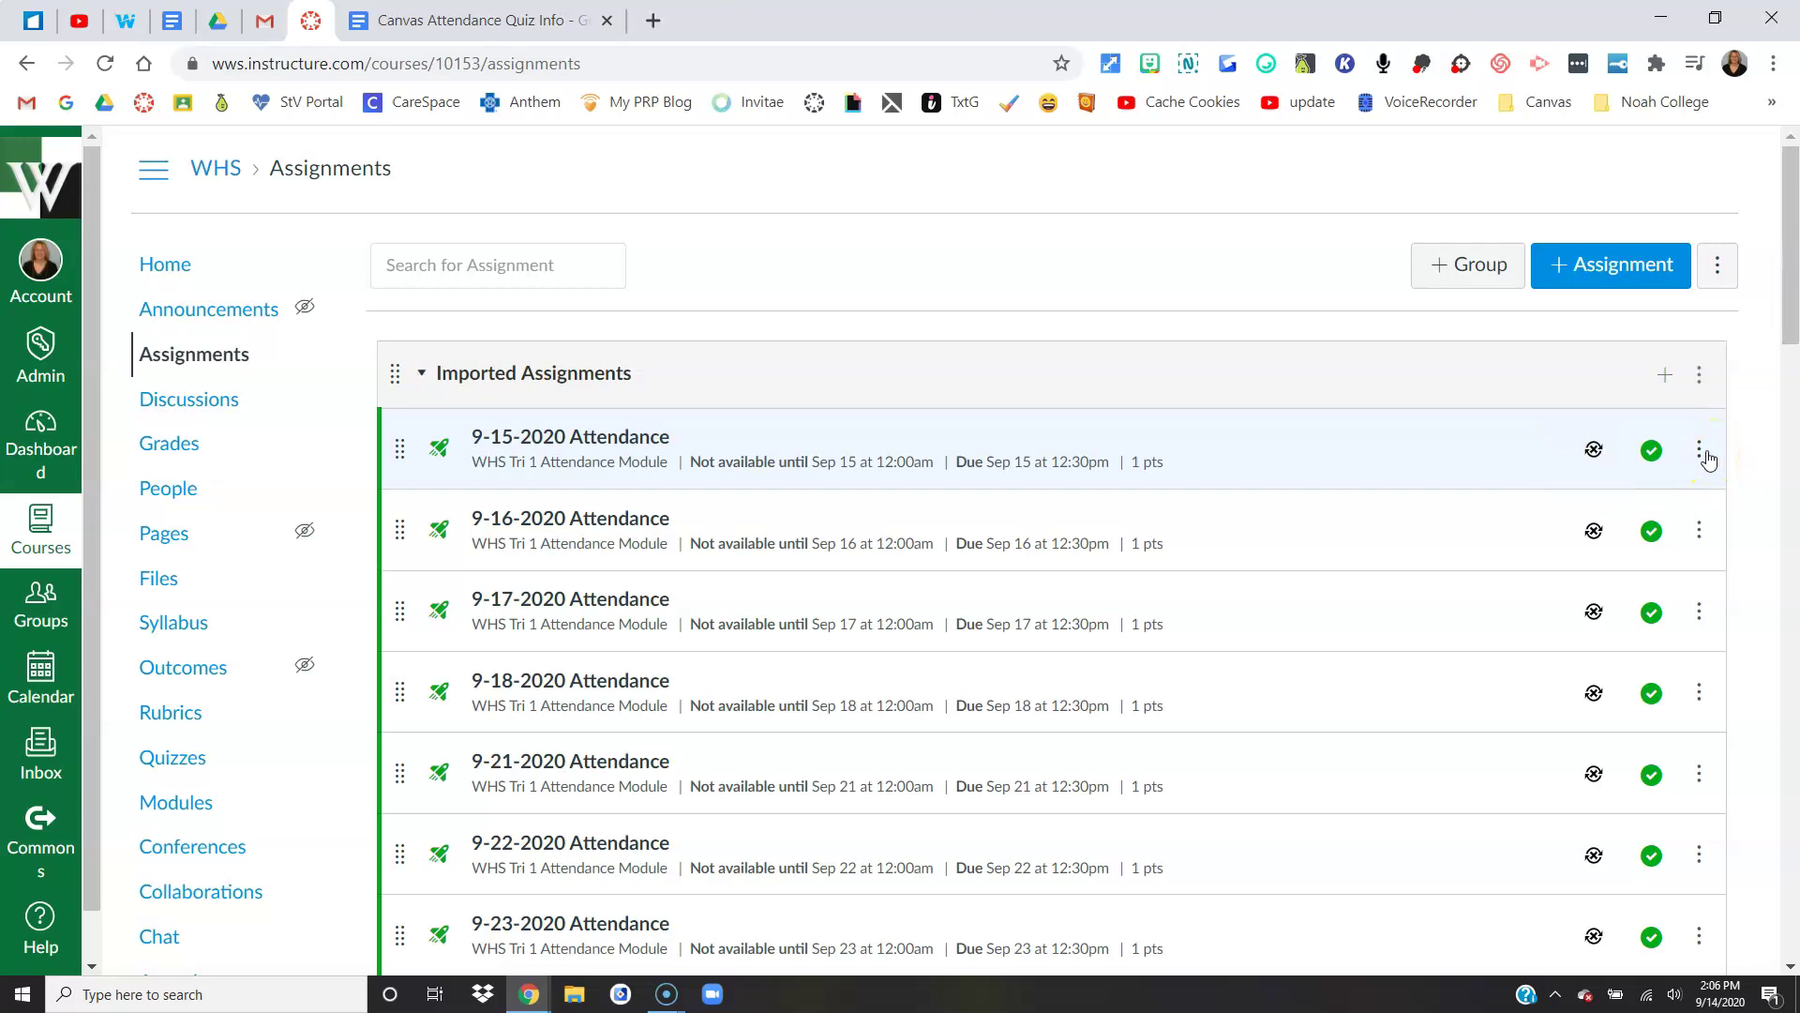
Open the Edit dialog for 9-15-2020 Attendance, due Sep 15 at 12:30pm, worth 1 point
click(596, 449)
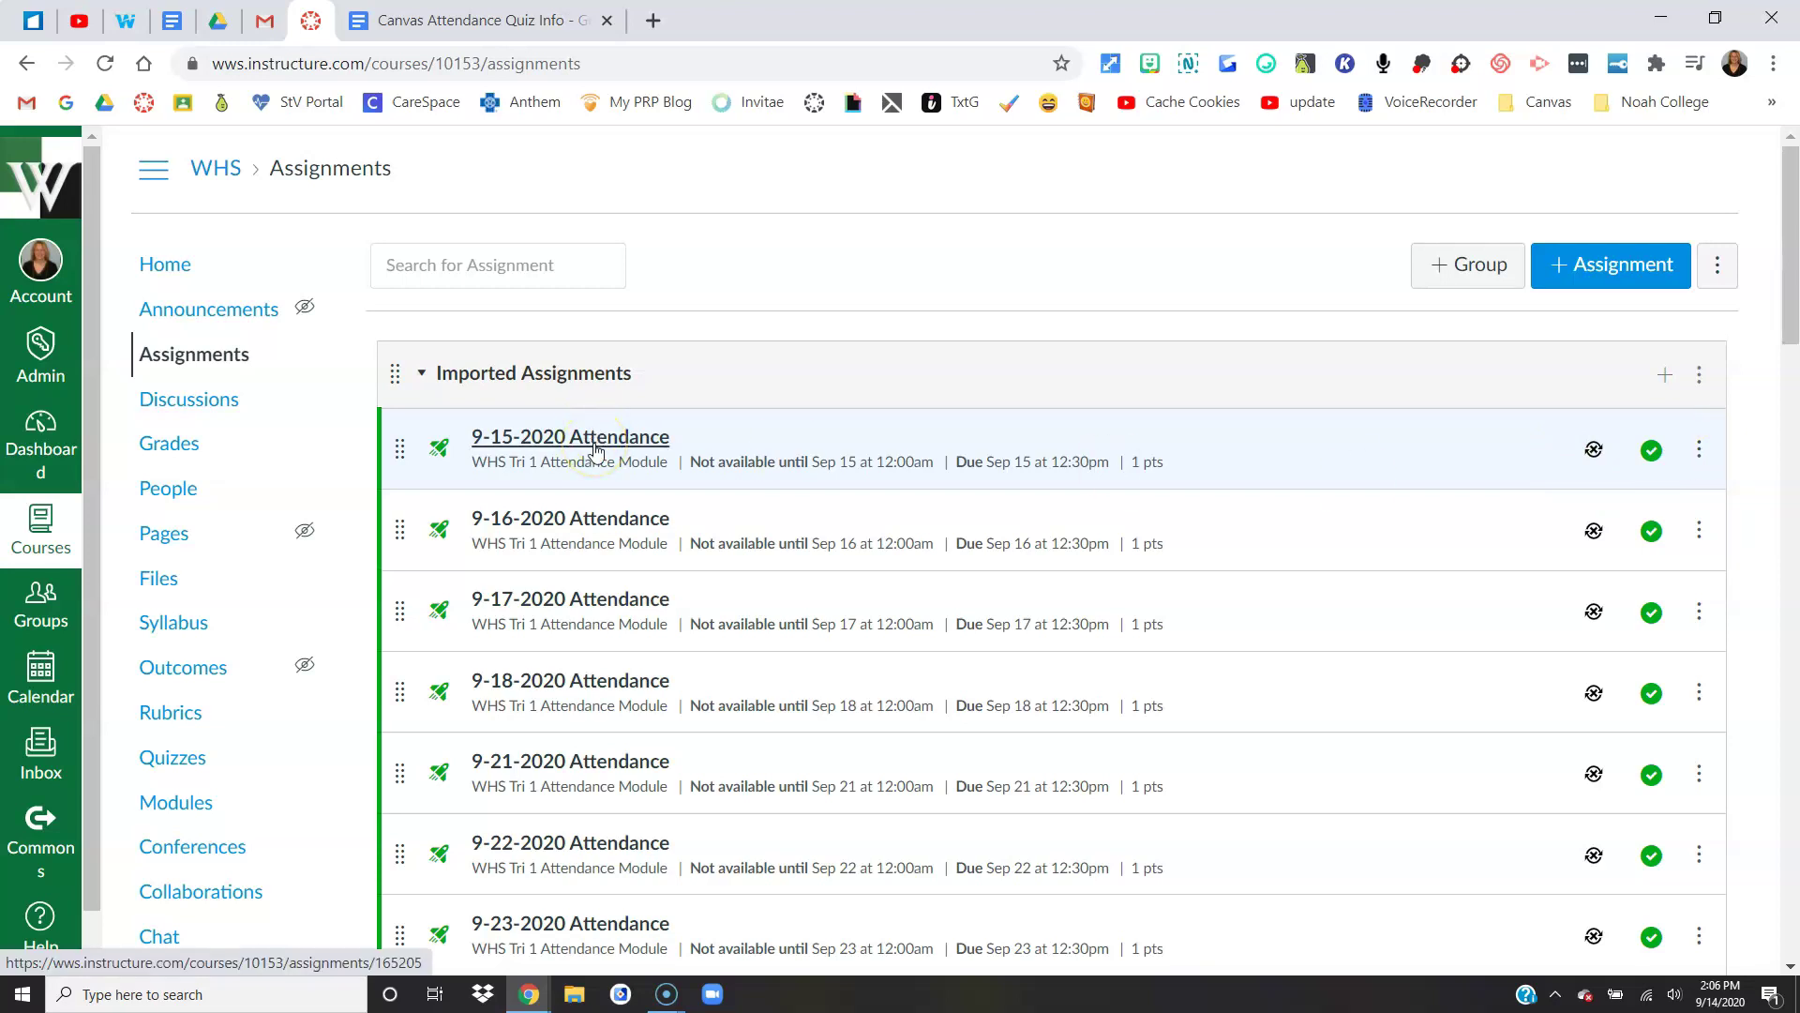
click(1700, 454)
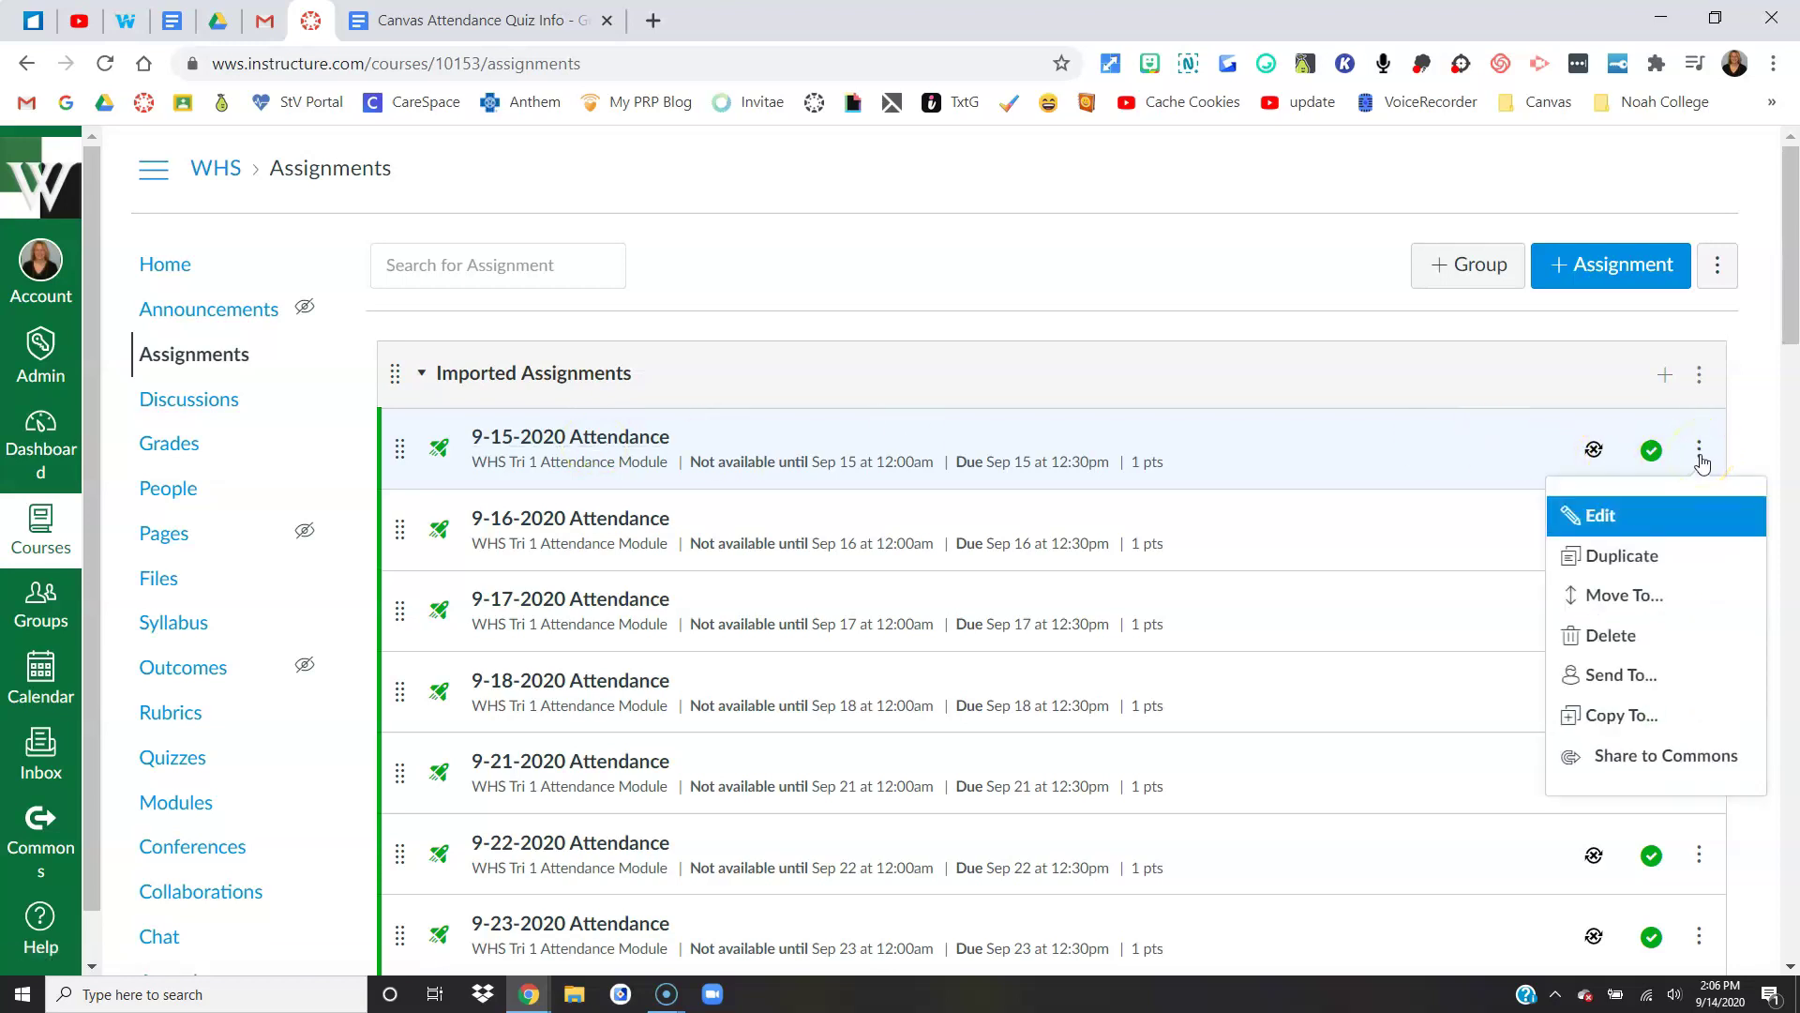
click(1601, 517)
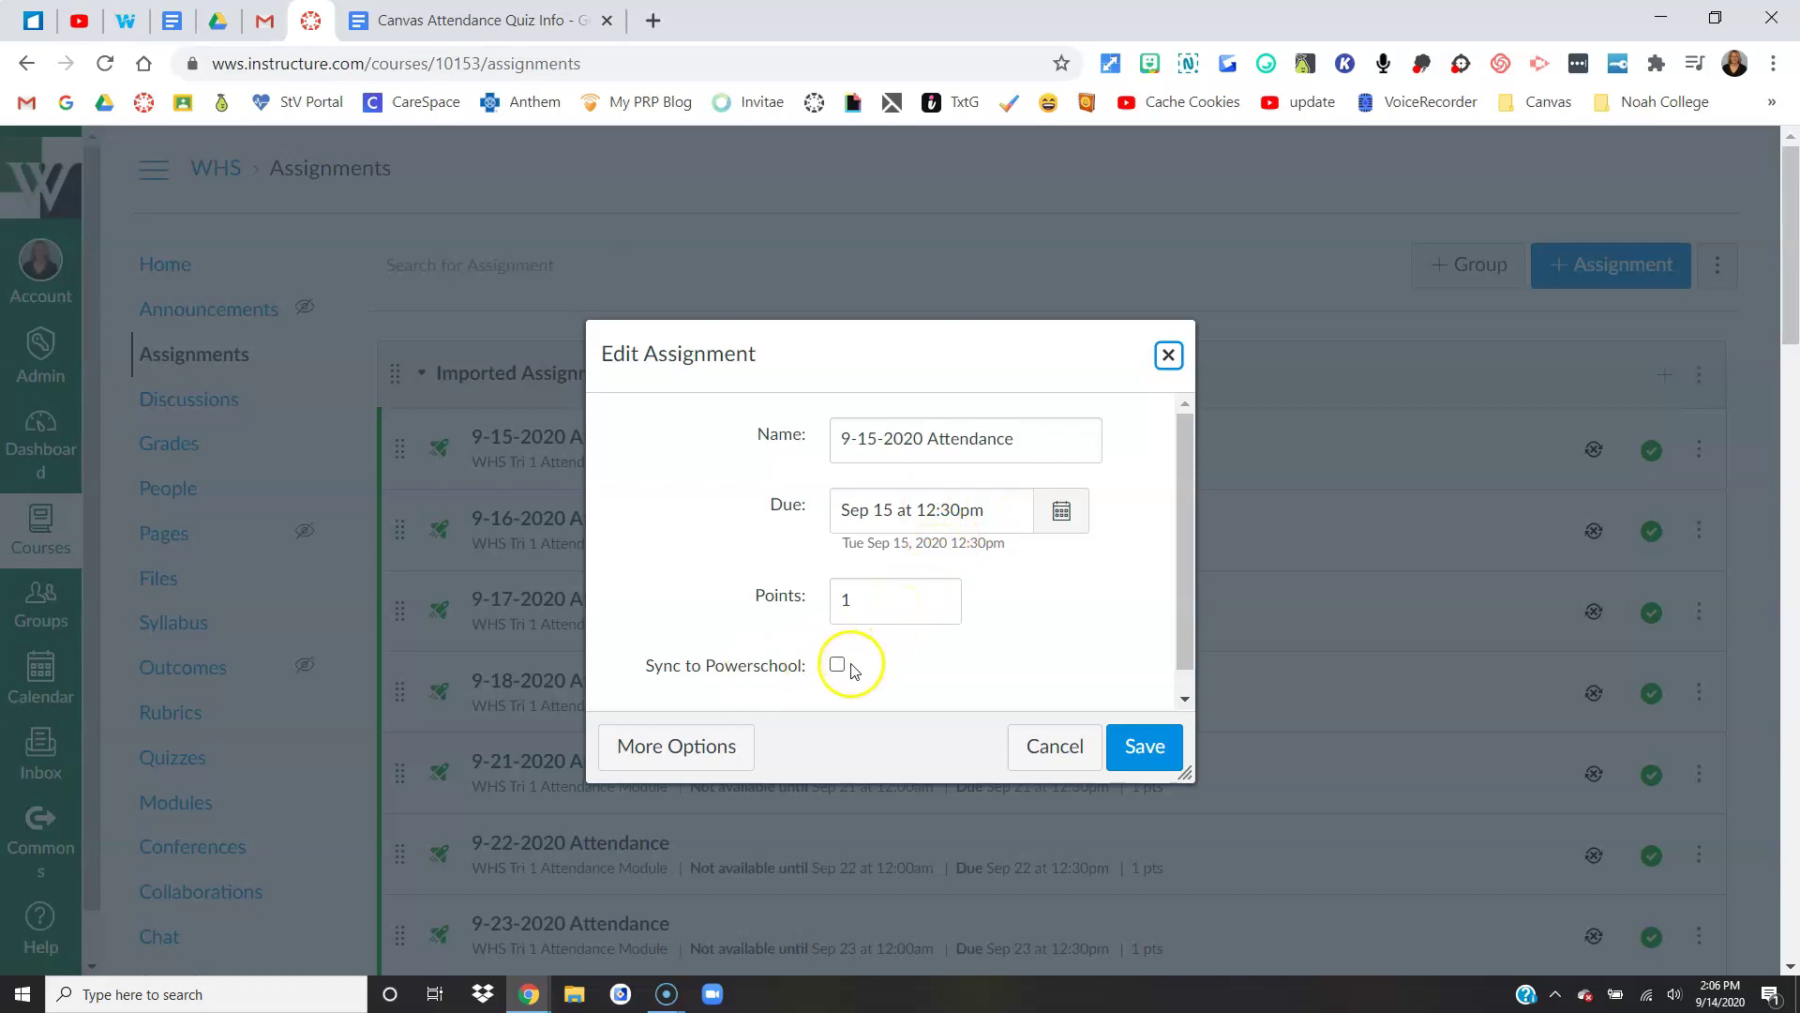
Review the 9-15-2020 Attendance full settings, keep the 12:30pm due time, and save
click(734, 742)
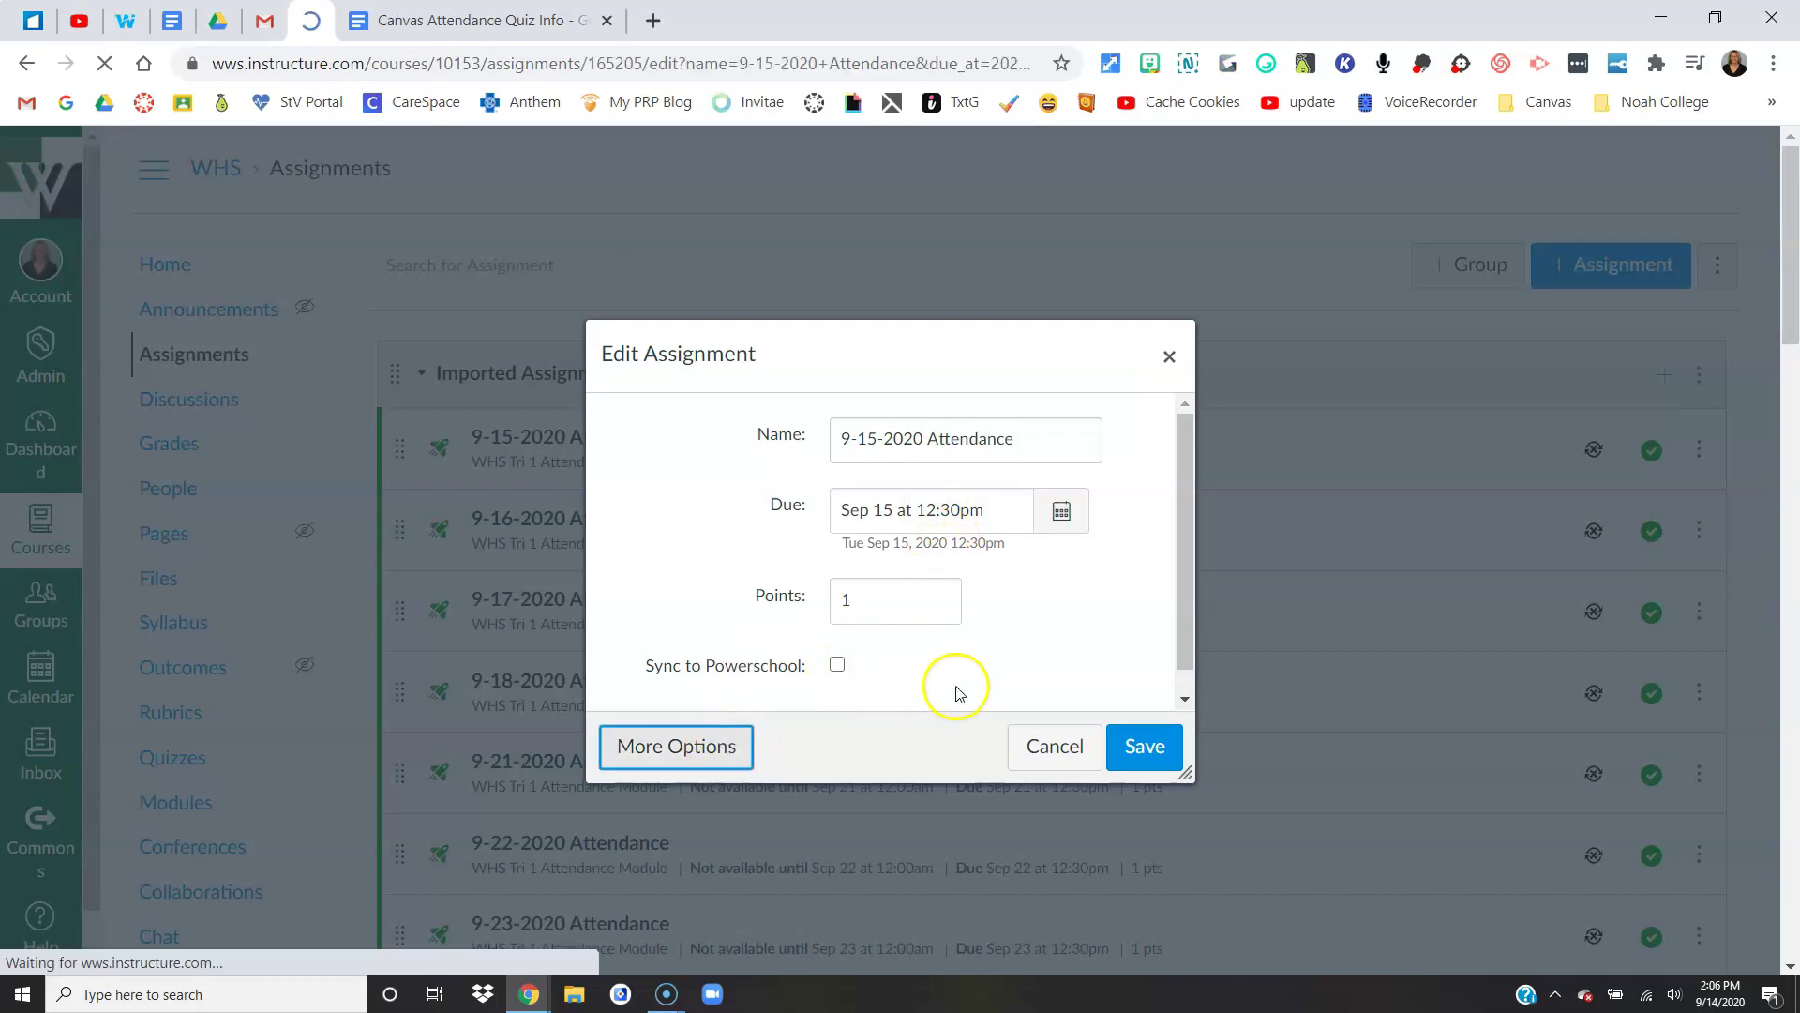
scroll(1135, 621, down, 4)
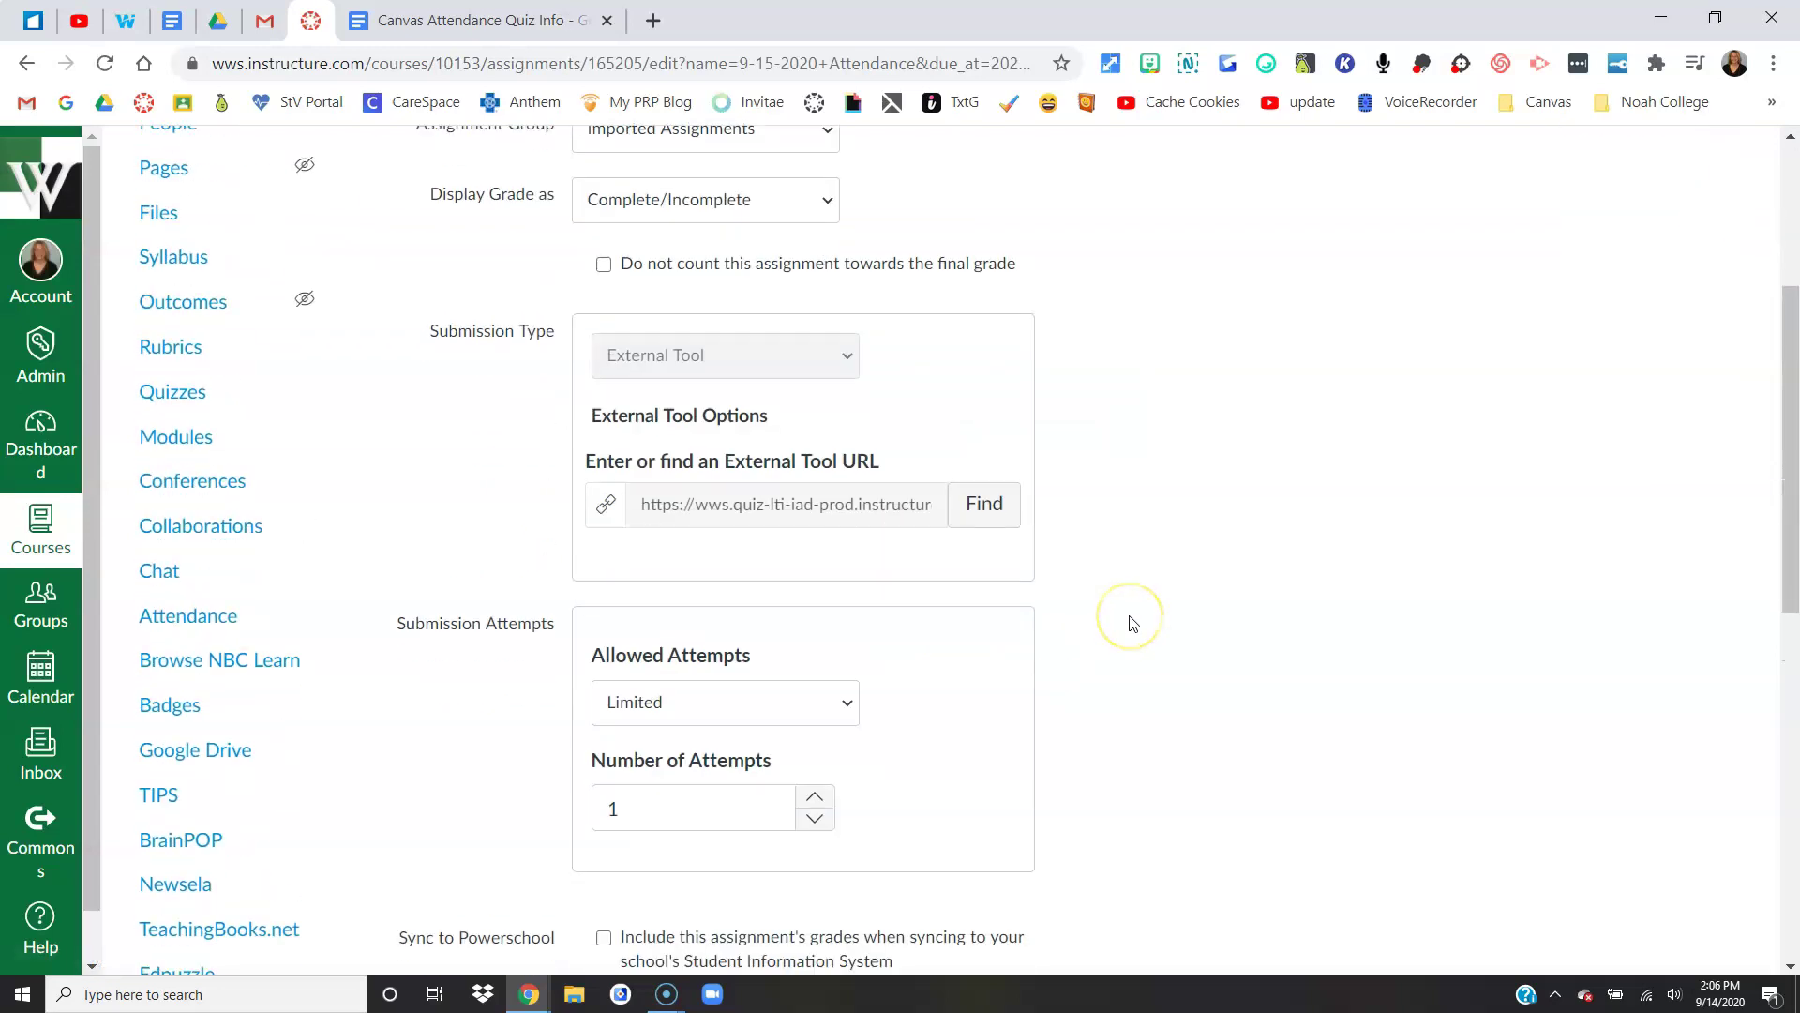
scroll(1133, 623, down, 4)
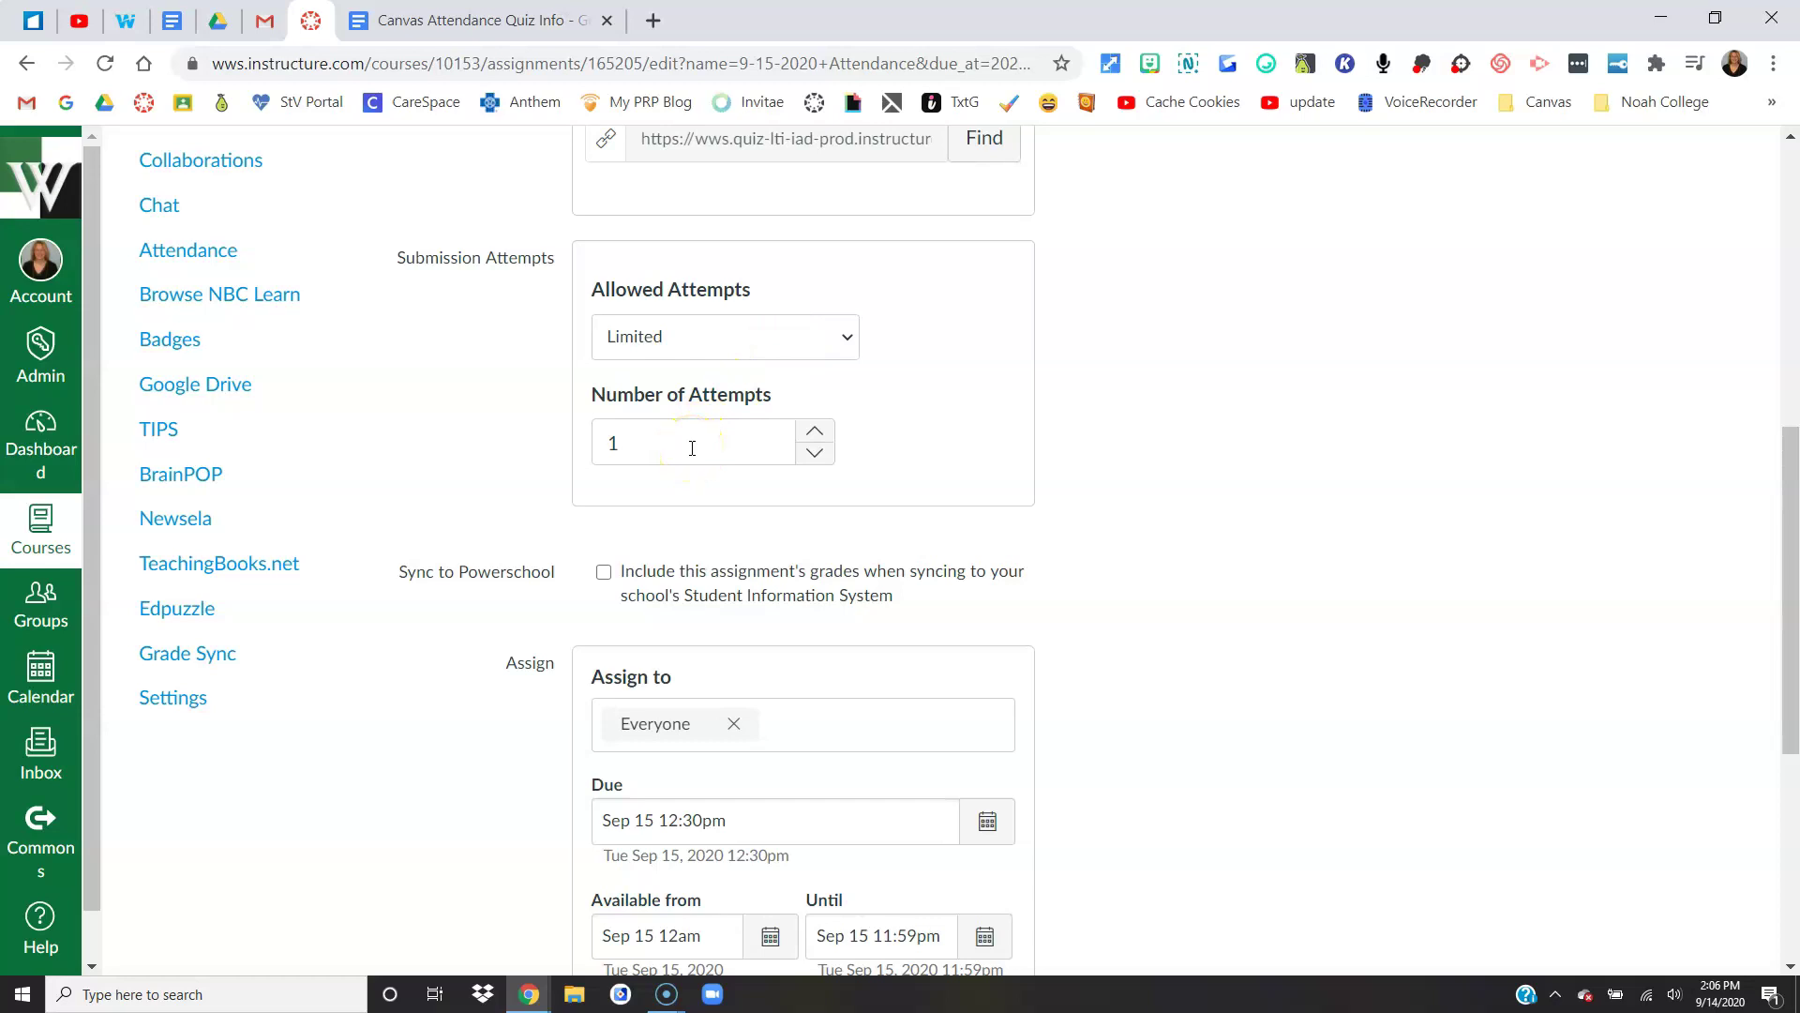
scroll(1096, 441, down, 4)
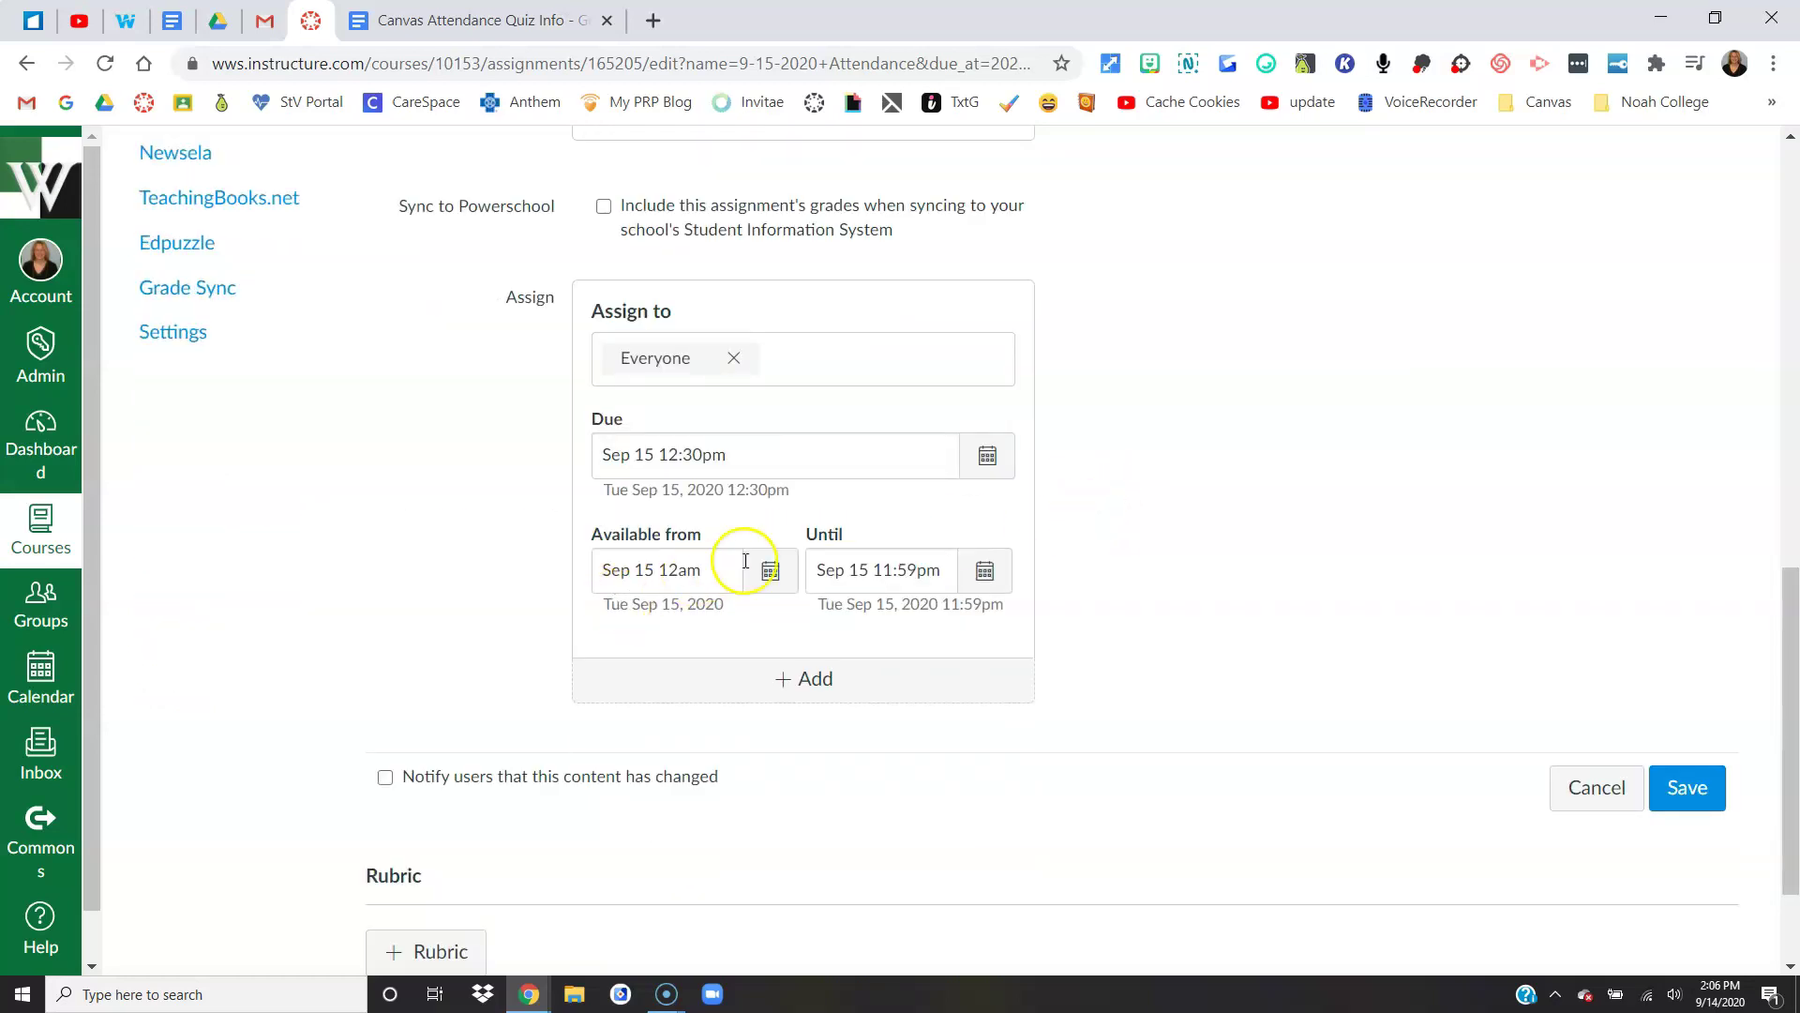
click(729, 456)
drag(729, 457, 658, 457)
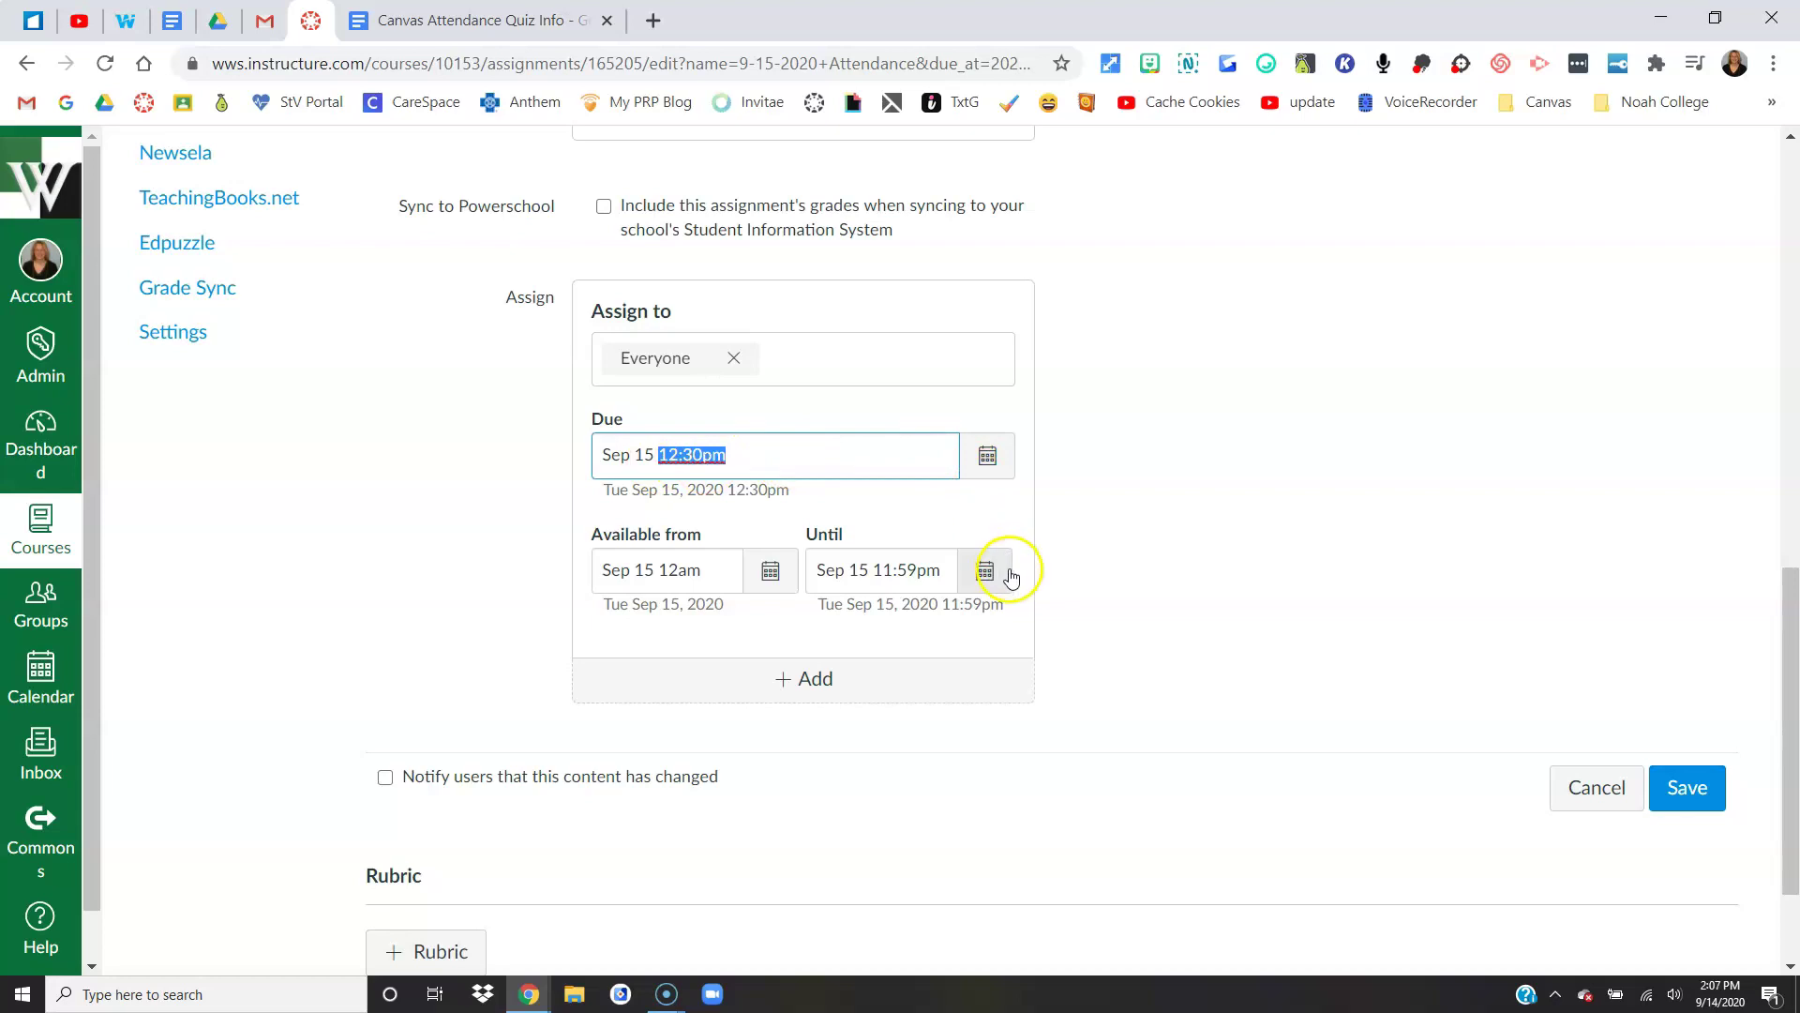
click(1109, 562)
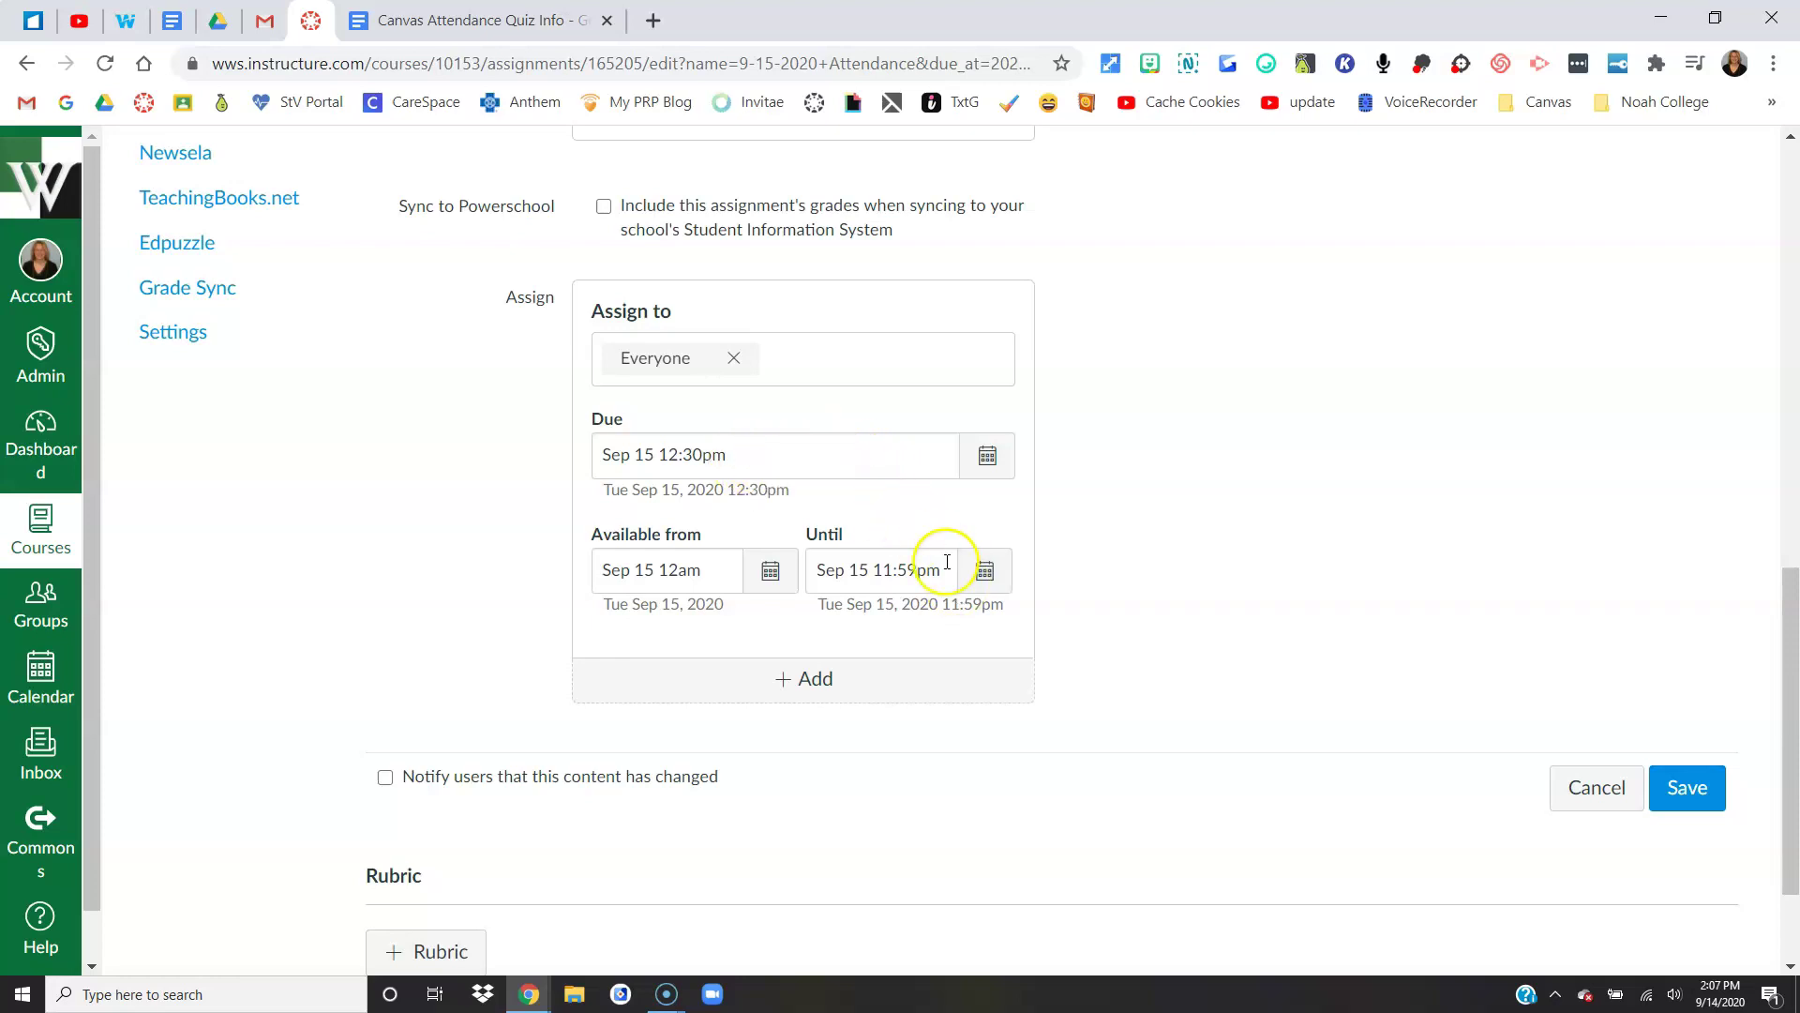
click(1702, 788)
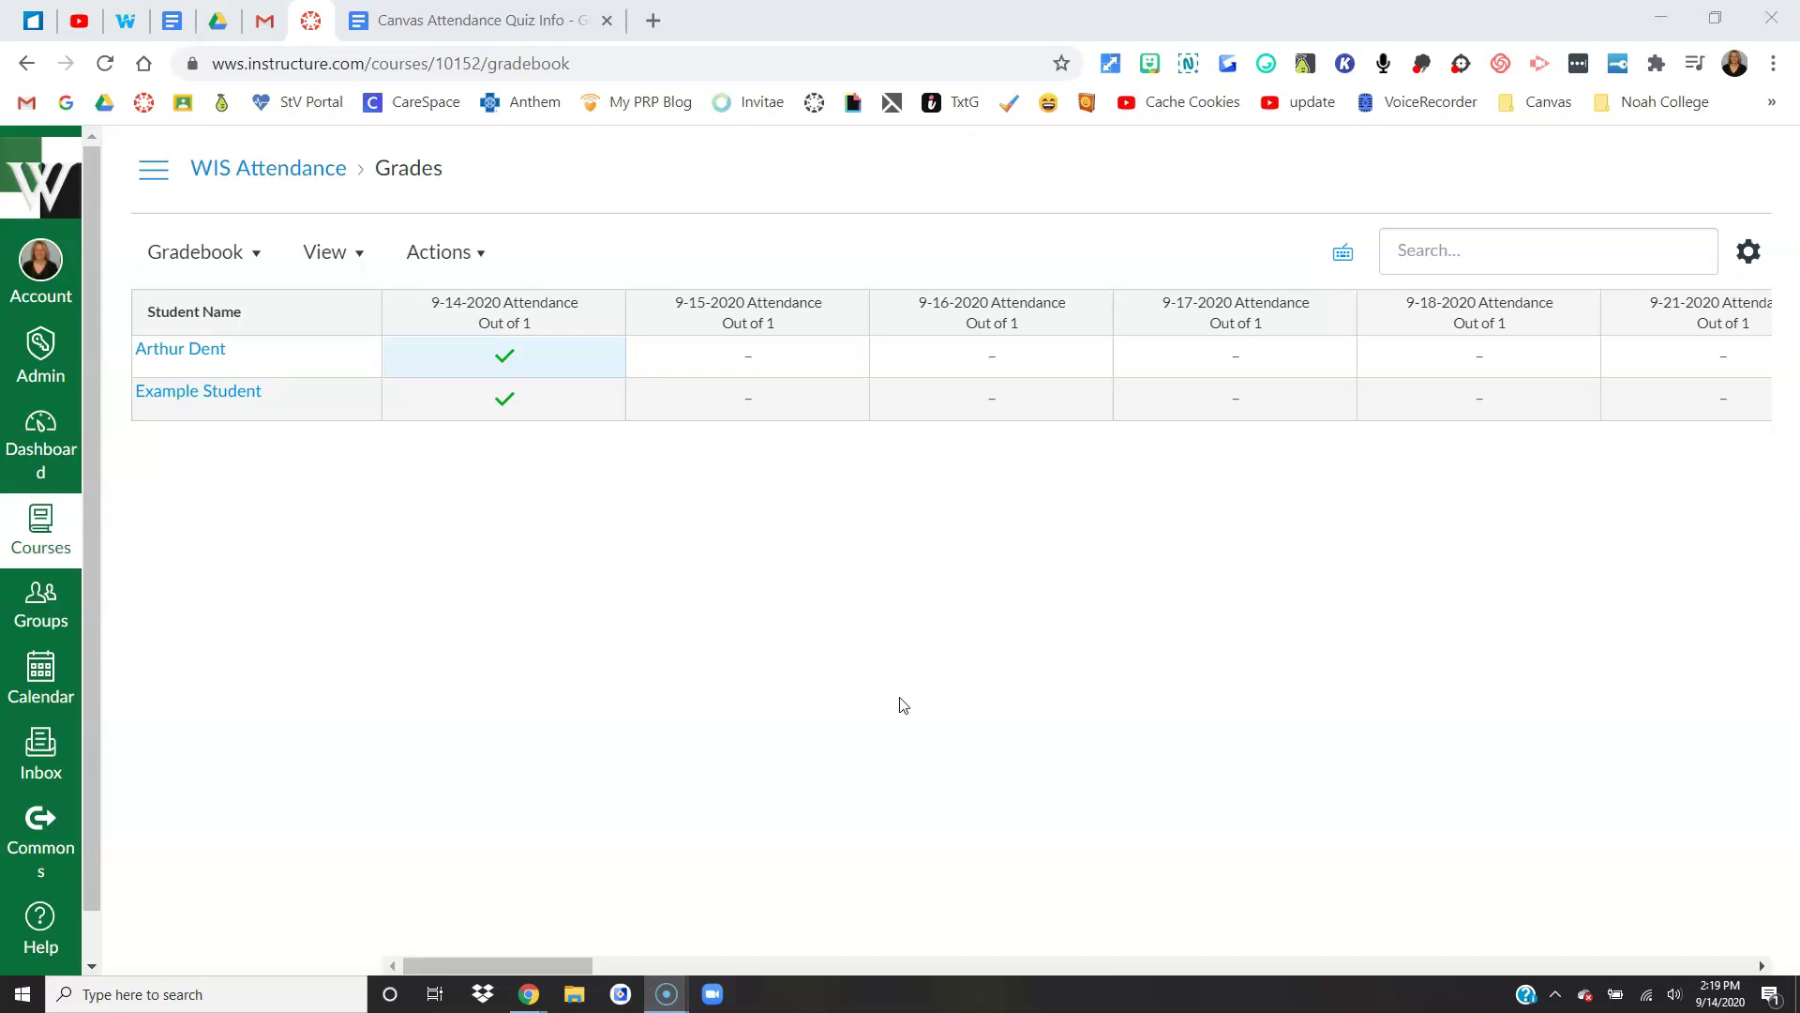
click(500, 416)
click(364, 259)
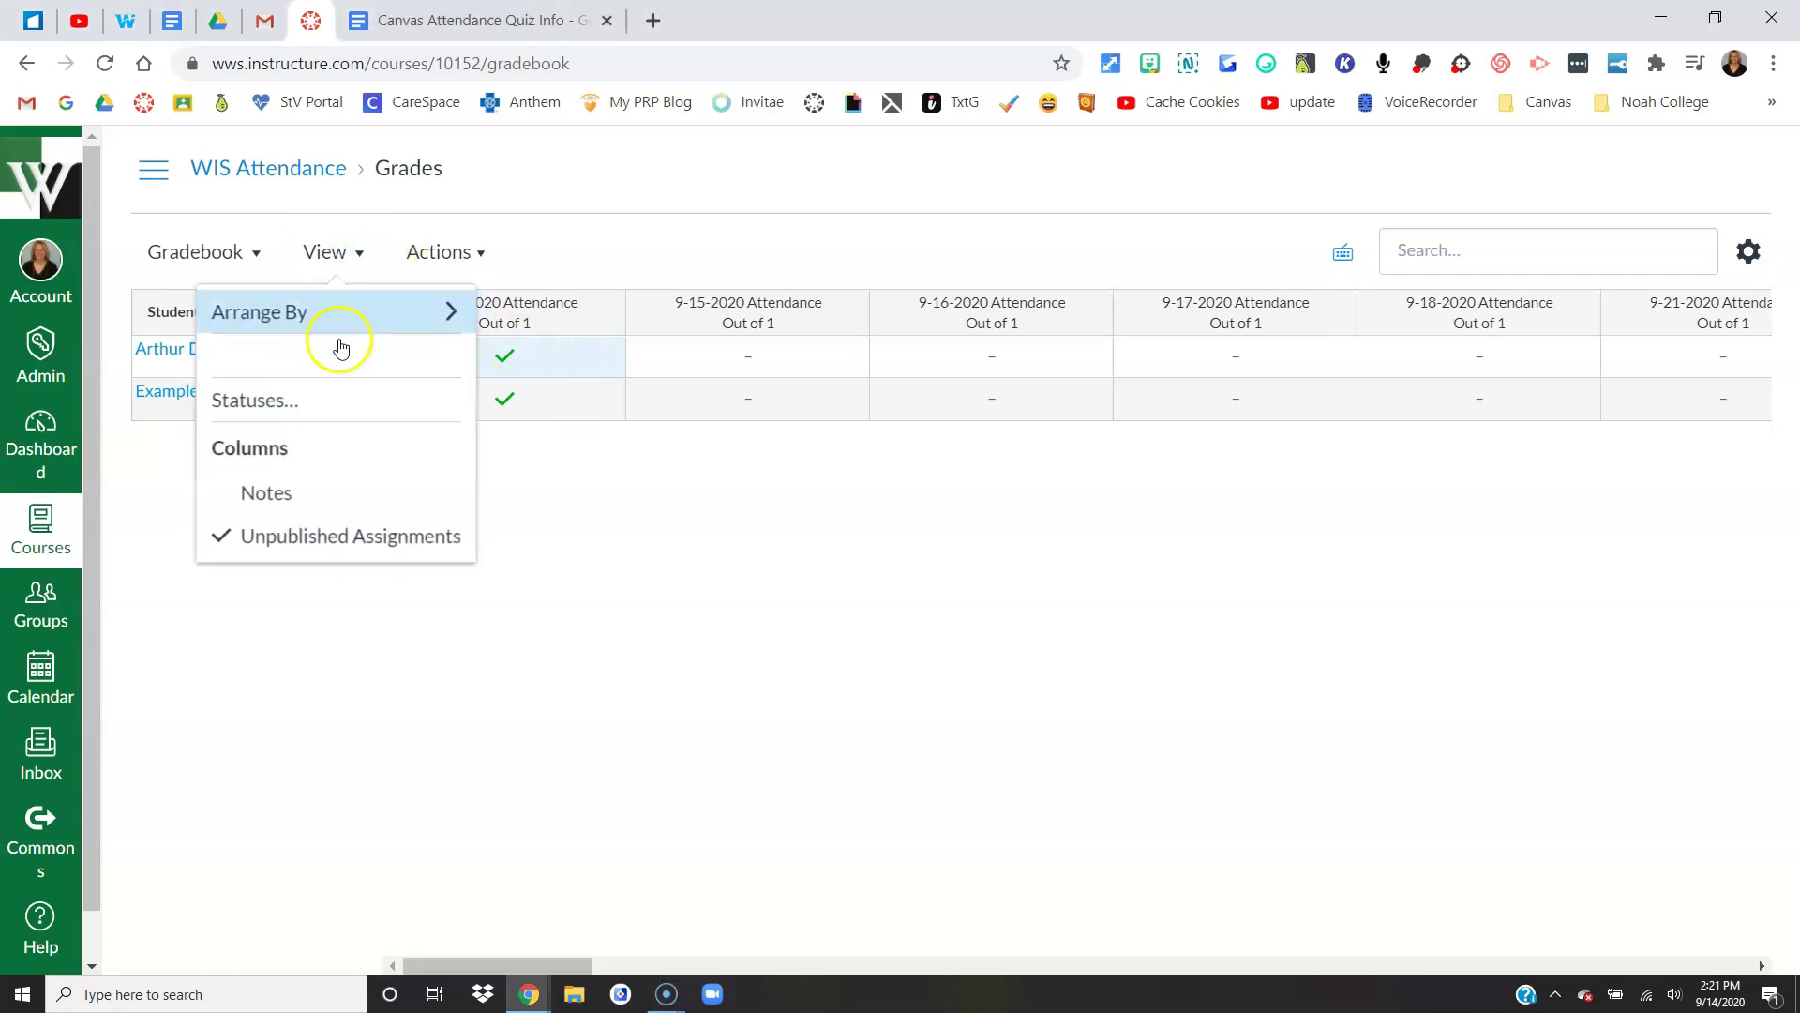
click(316, 404)
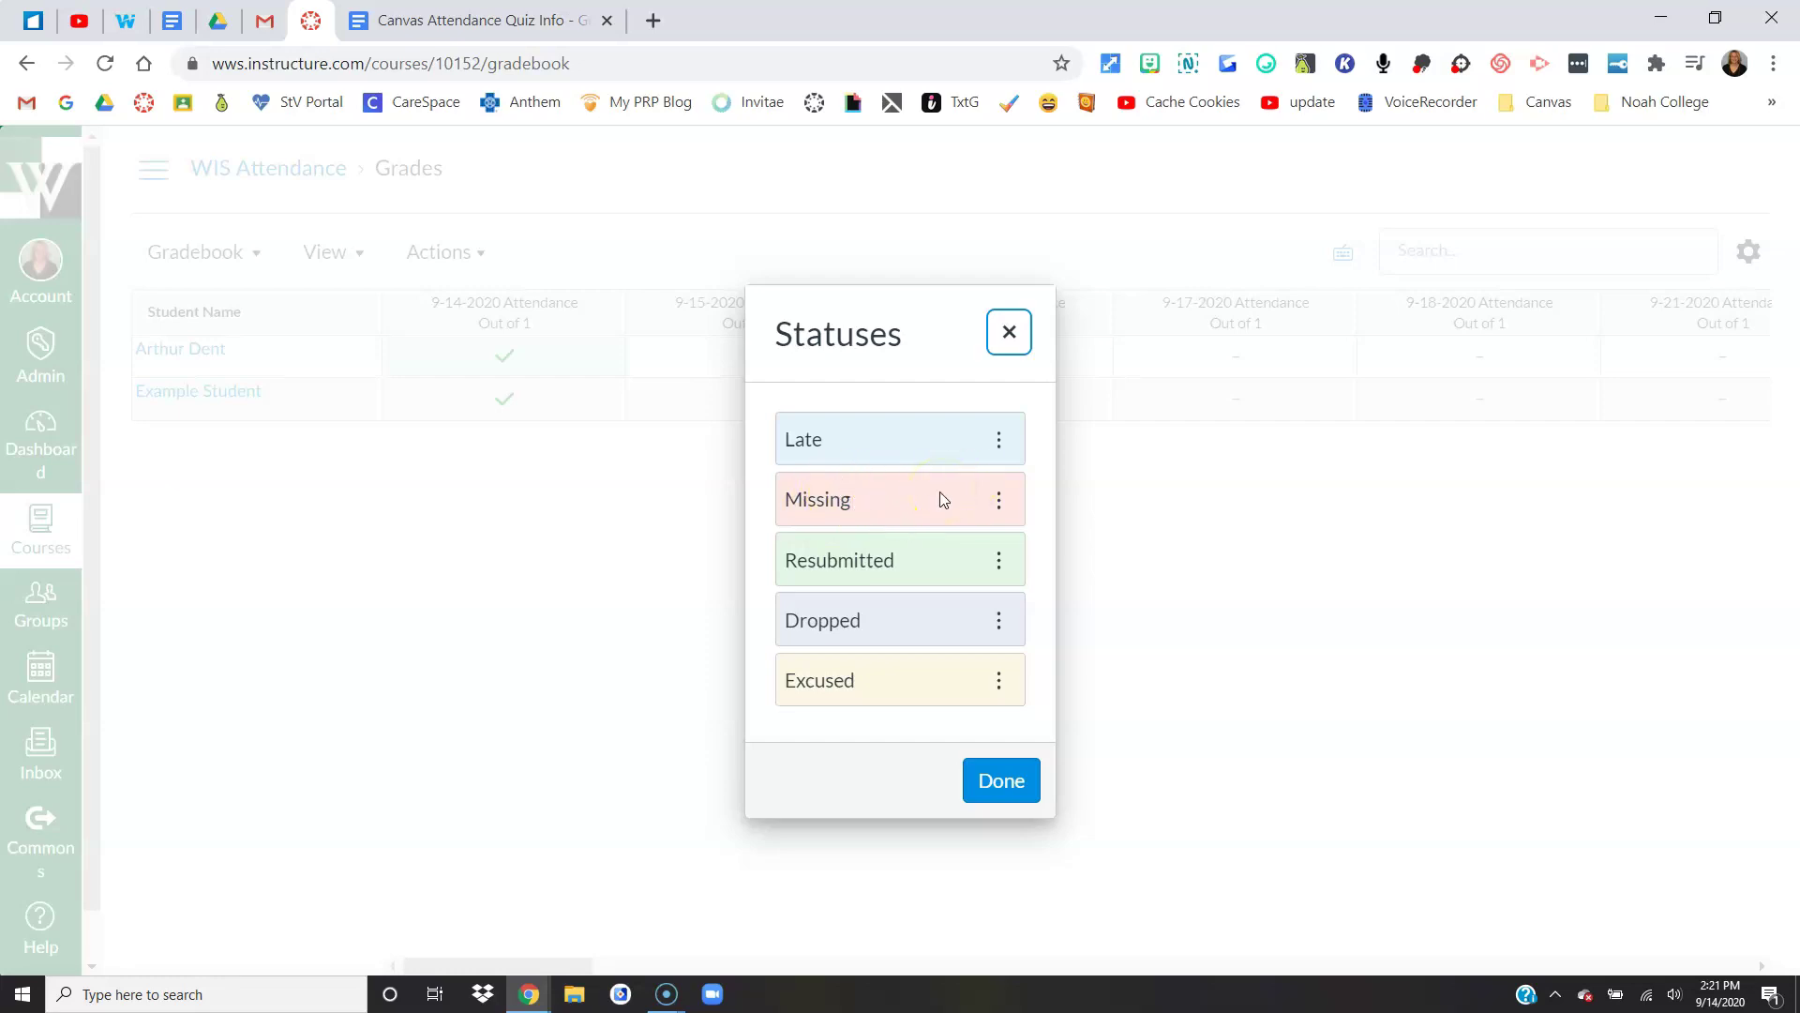
click(1000, 441)
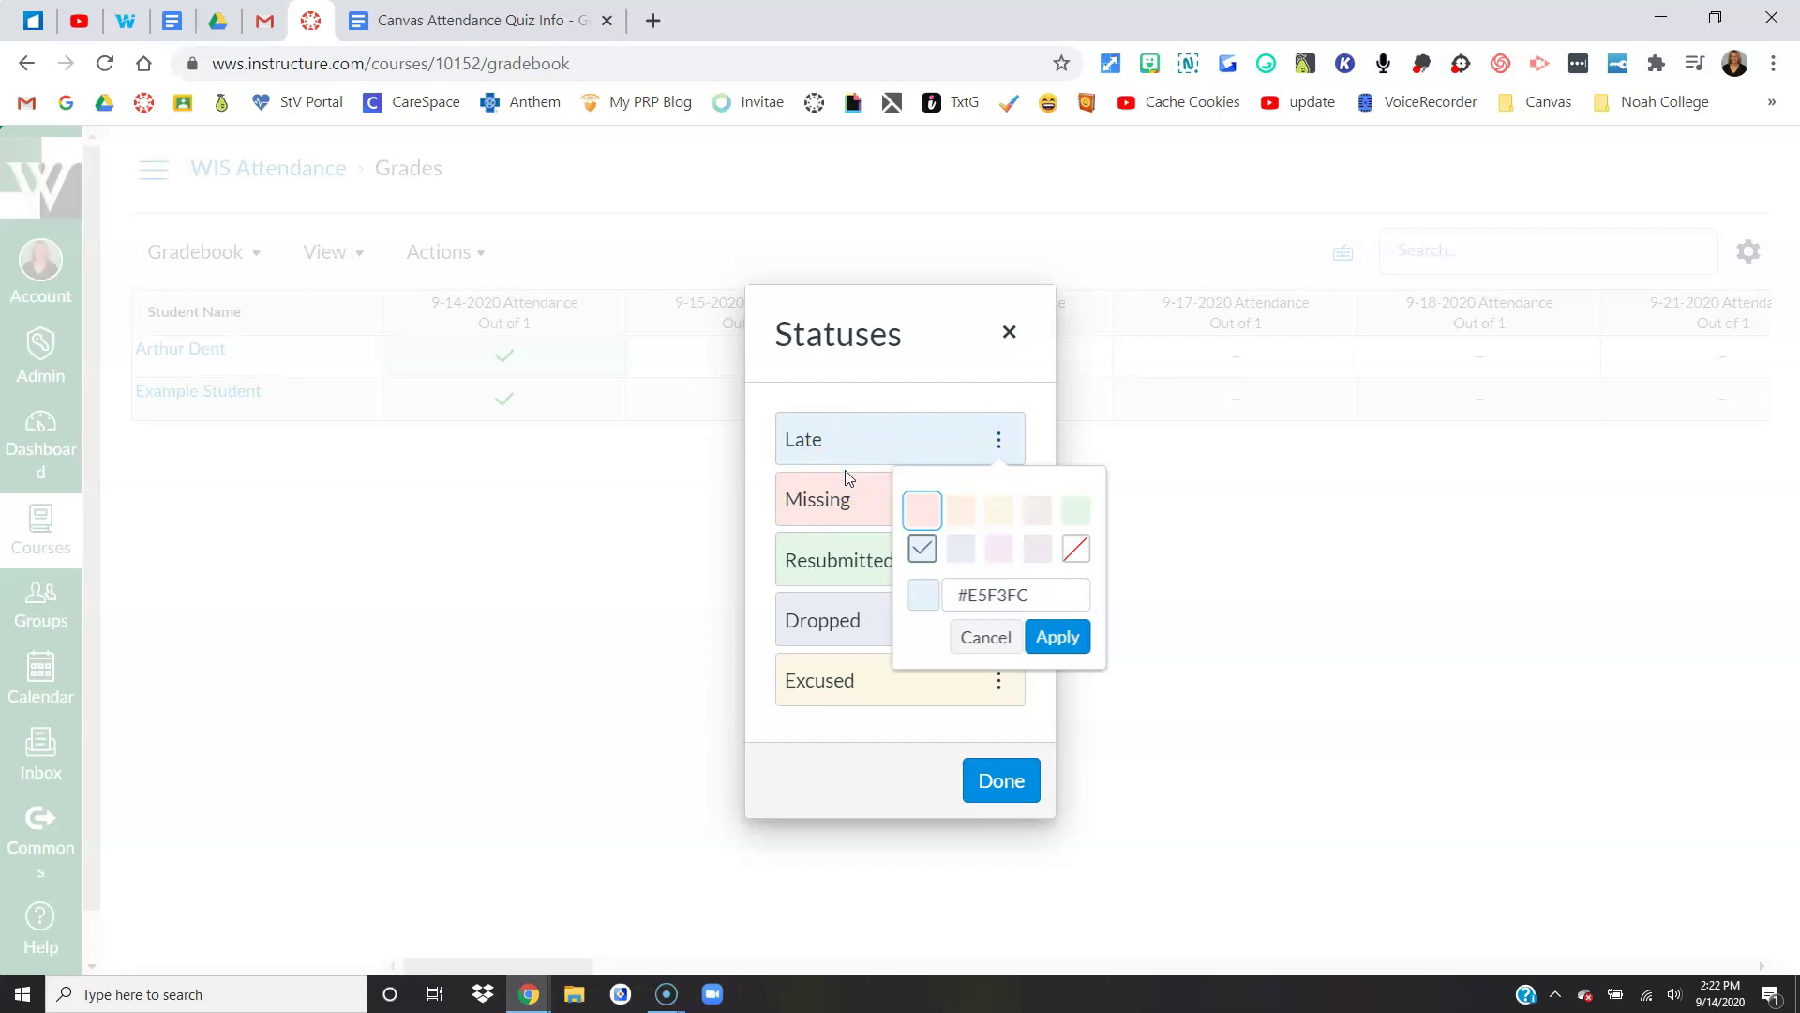
click(1017, 780)
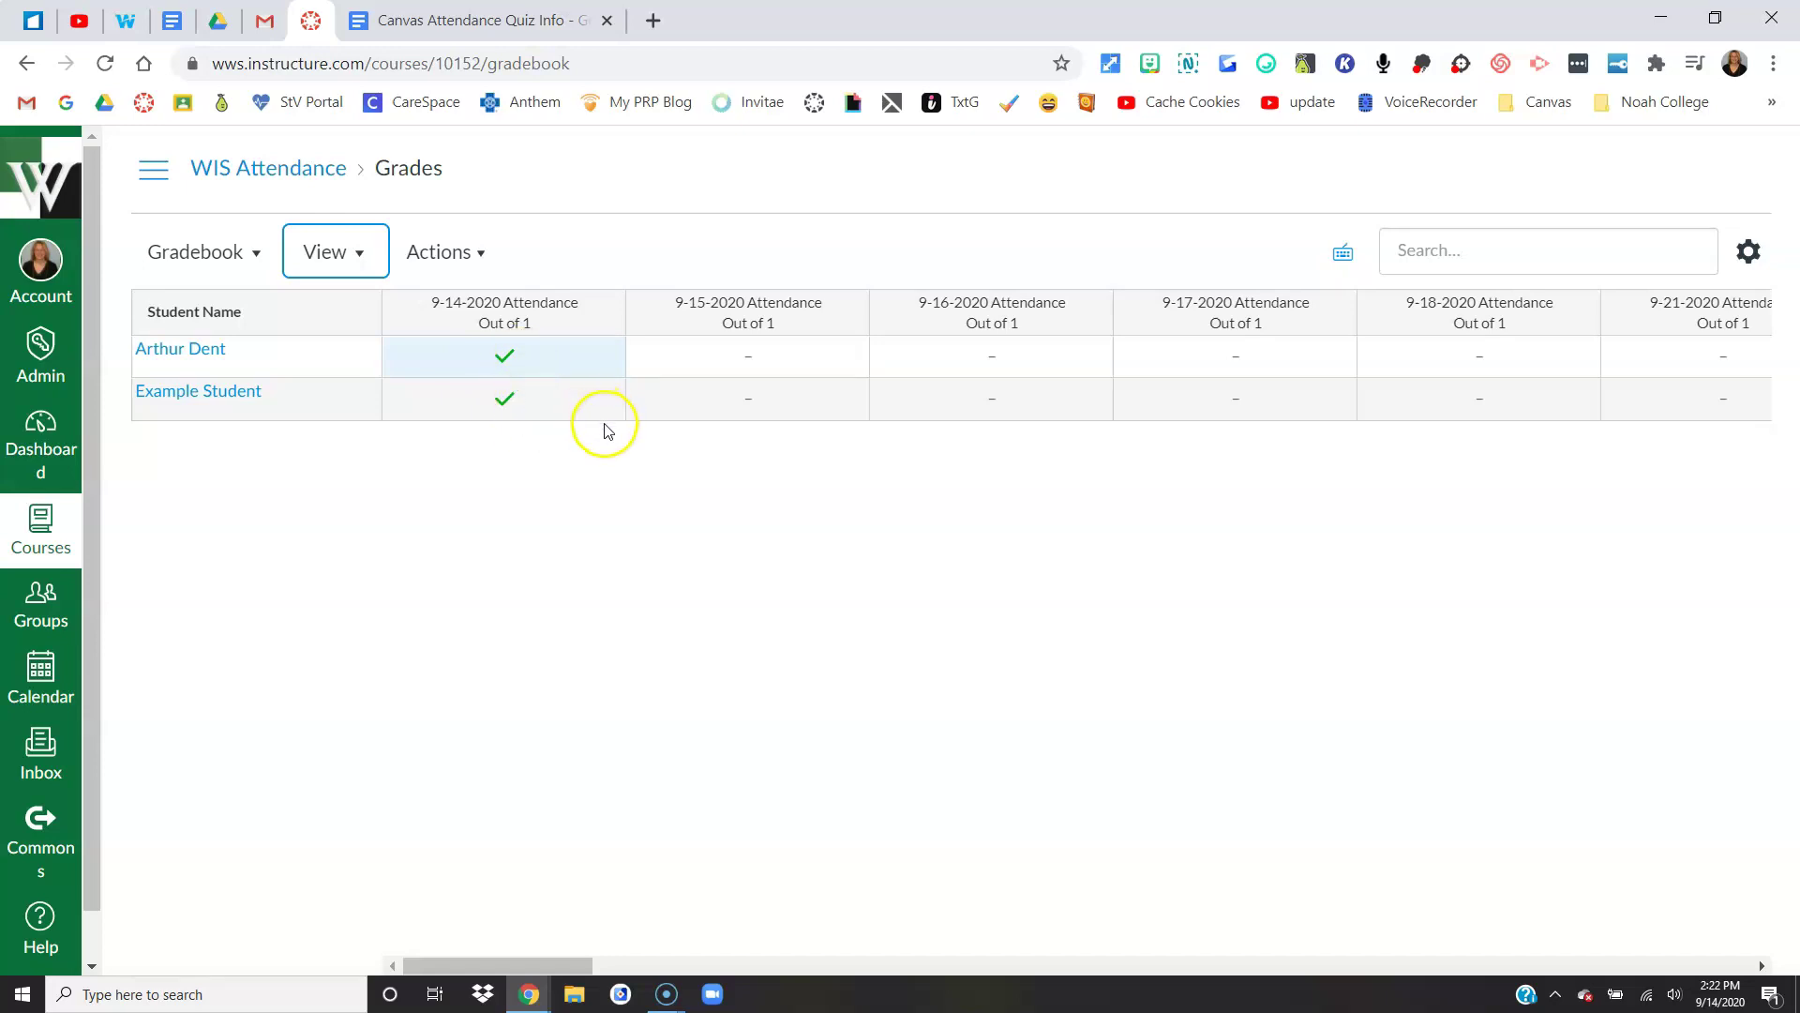
Leave the WIS Attendance gradebook, briefly viewing a student's details tray, and go to the Horner Sandbox home page
click(159, 175)
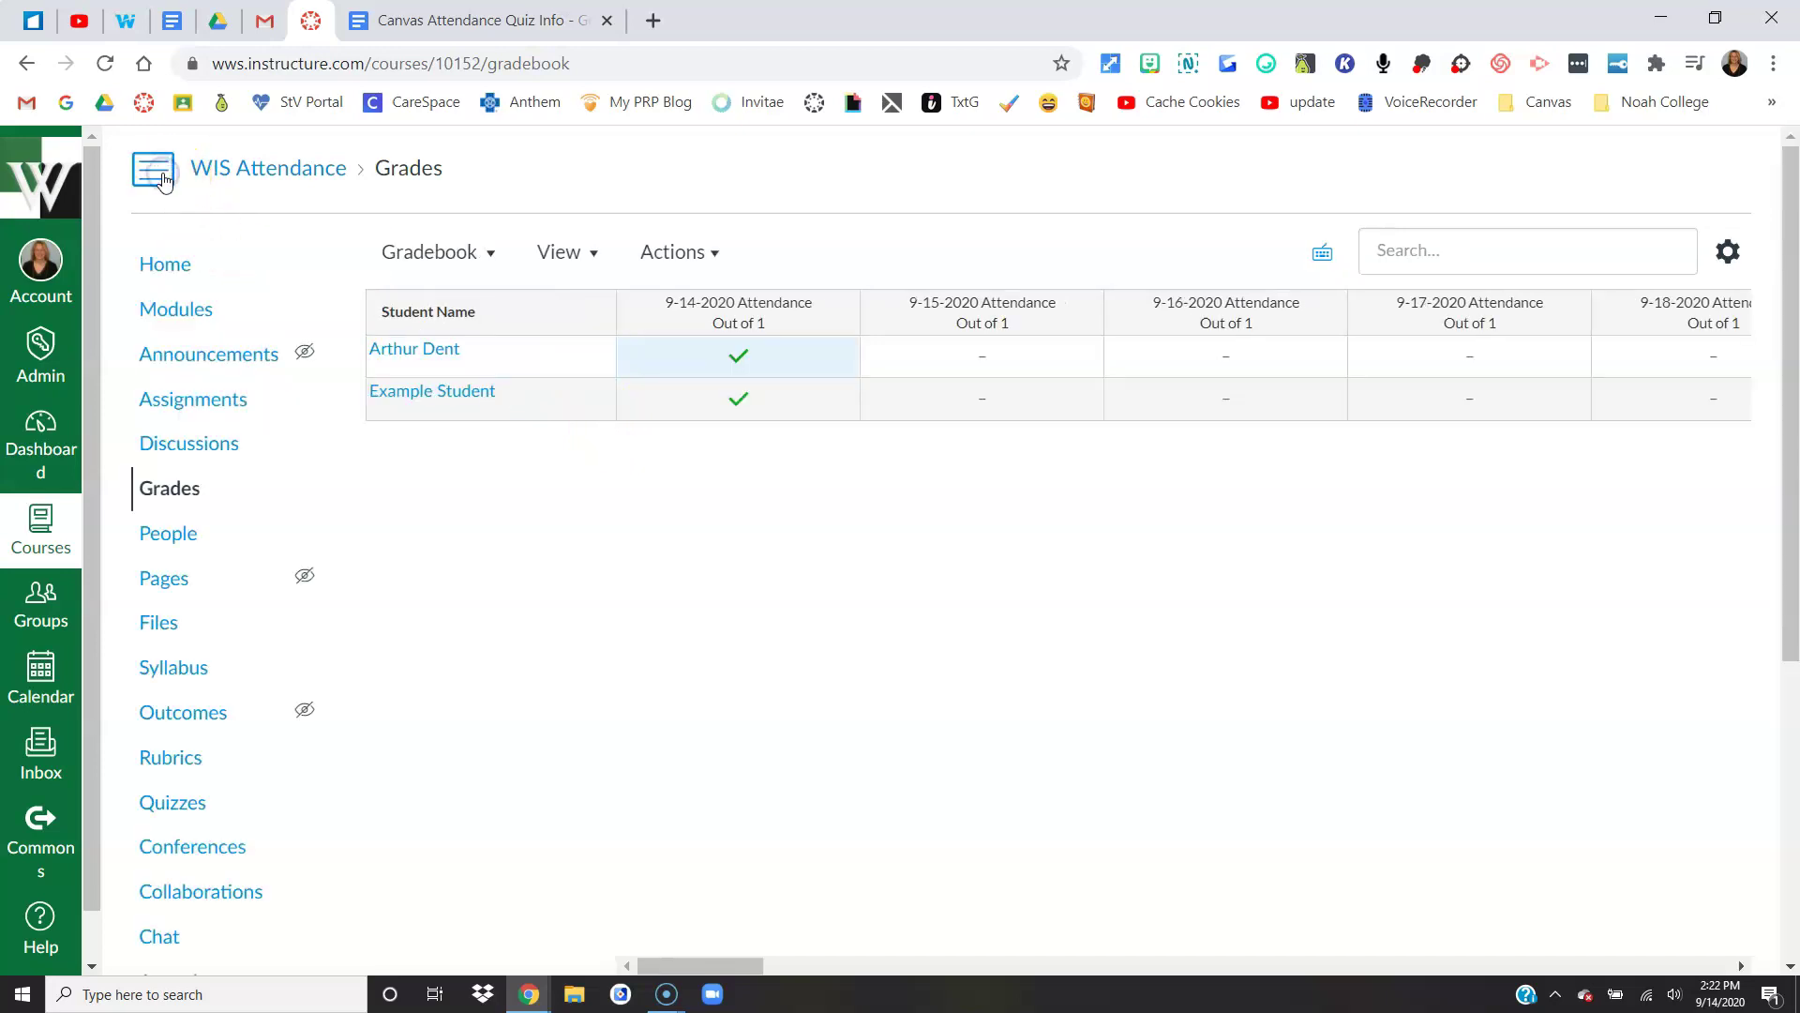
click(426, 351)
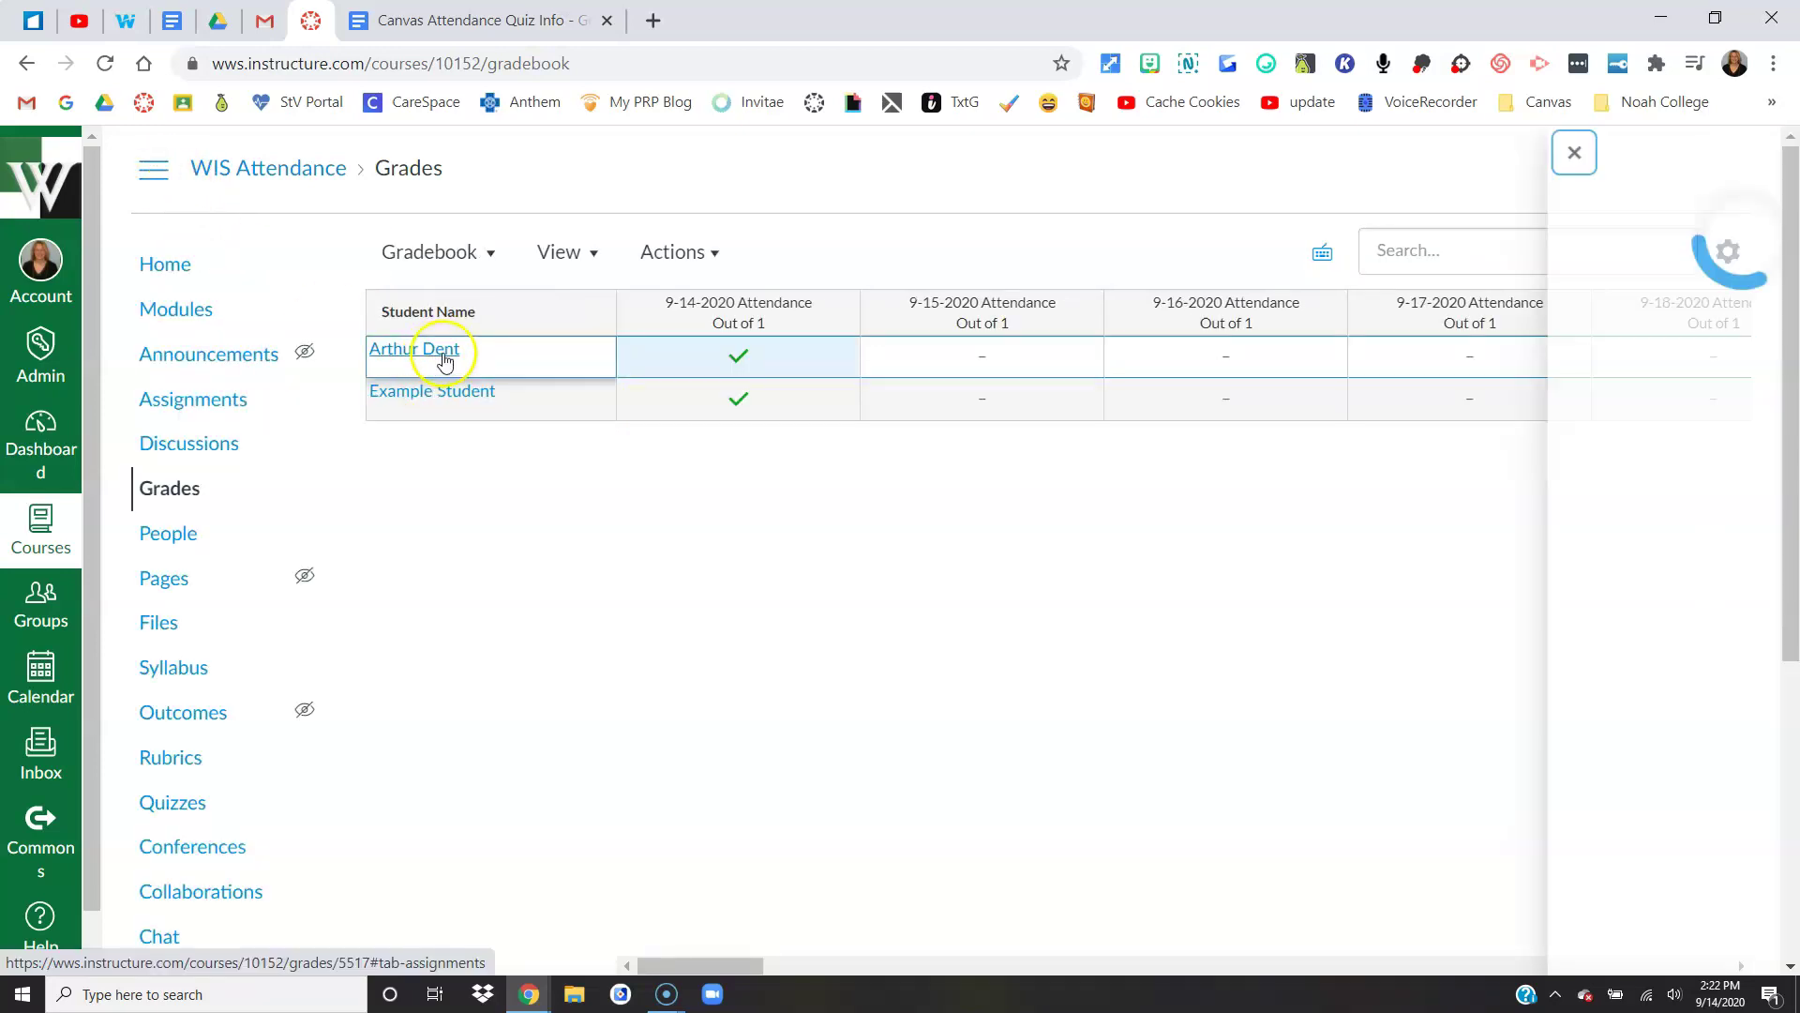
click(656, 359)
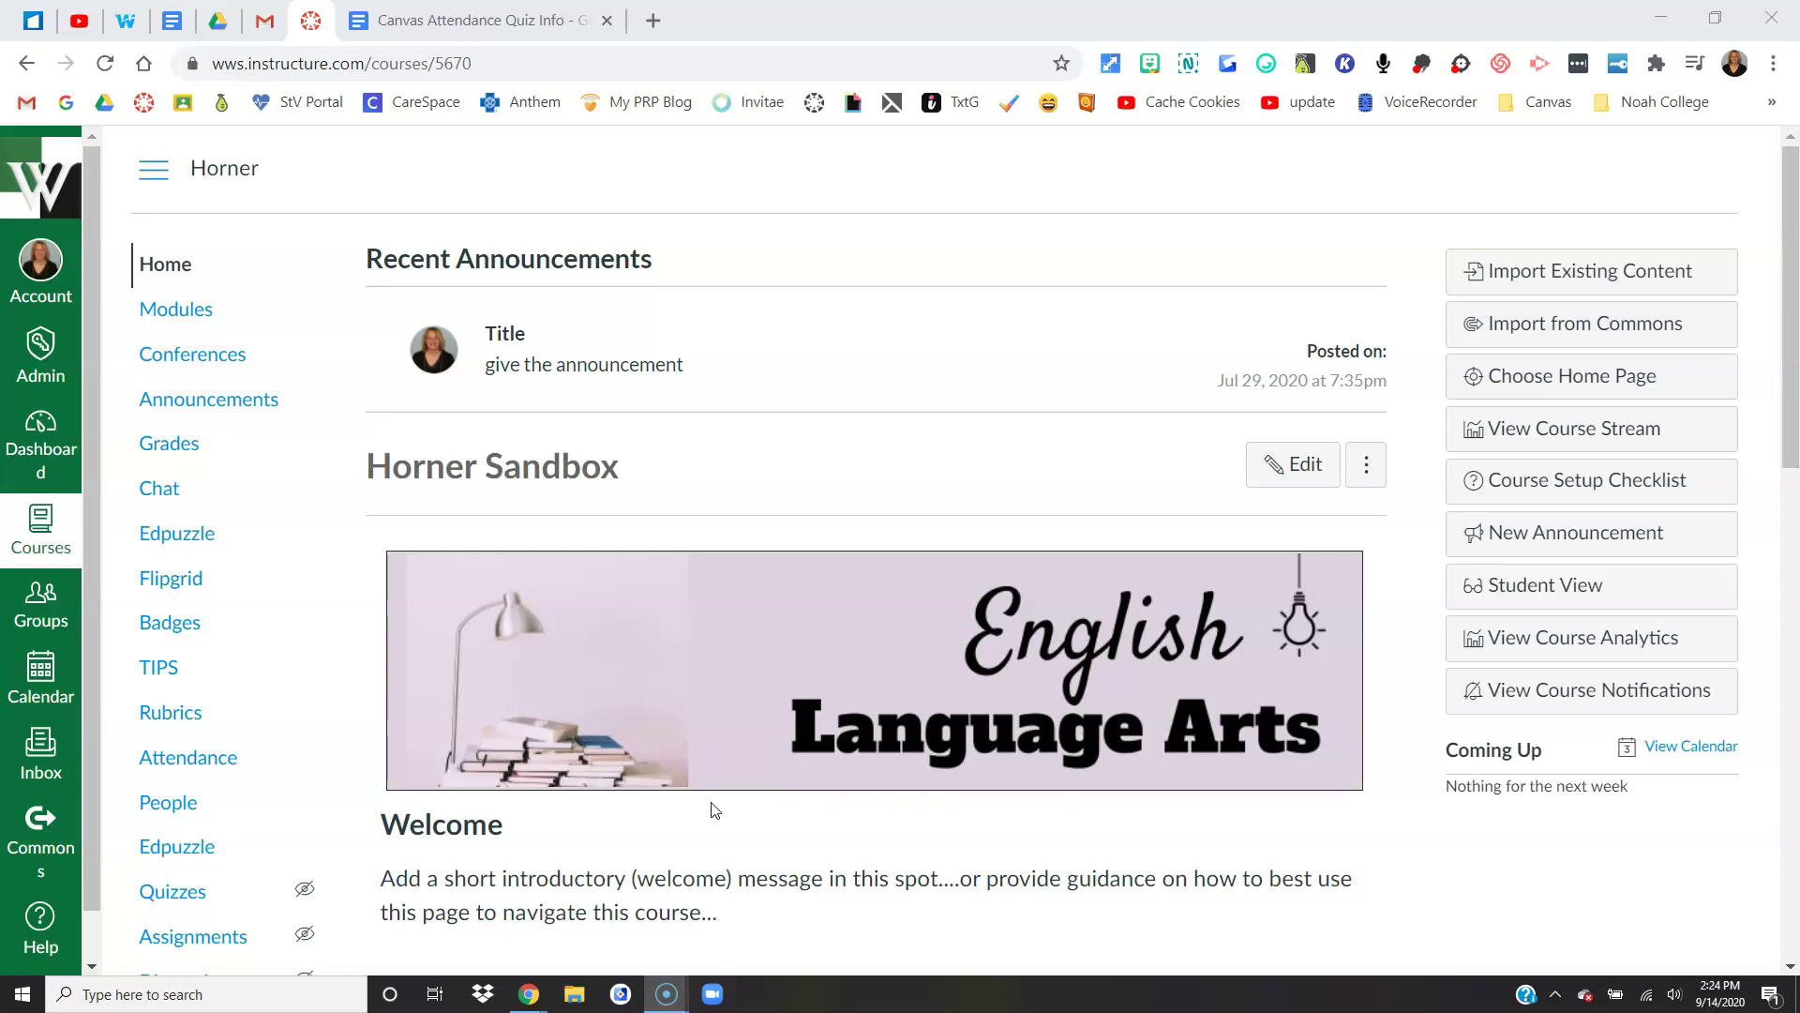
Edit the ELA Homepage Template and add an empty line below the AT A GLANCE heading
click(1305, 458)
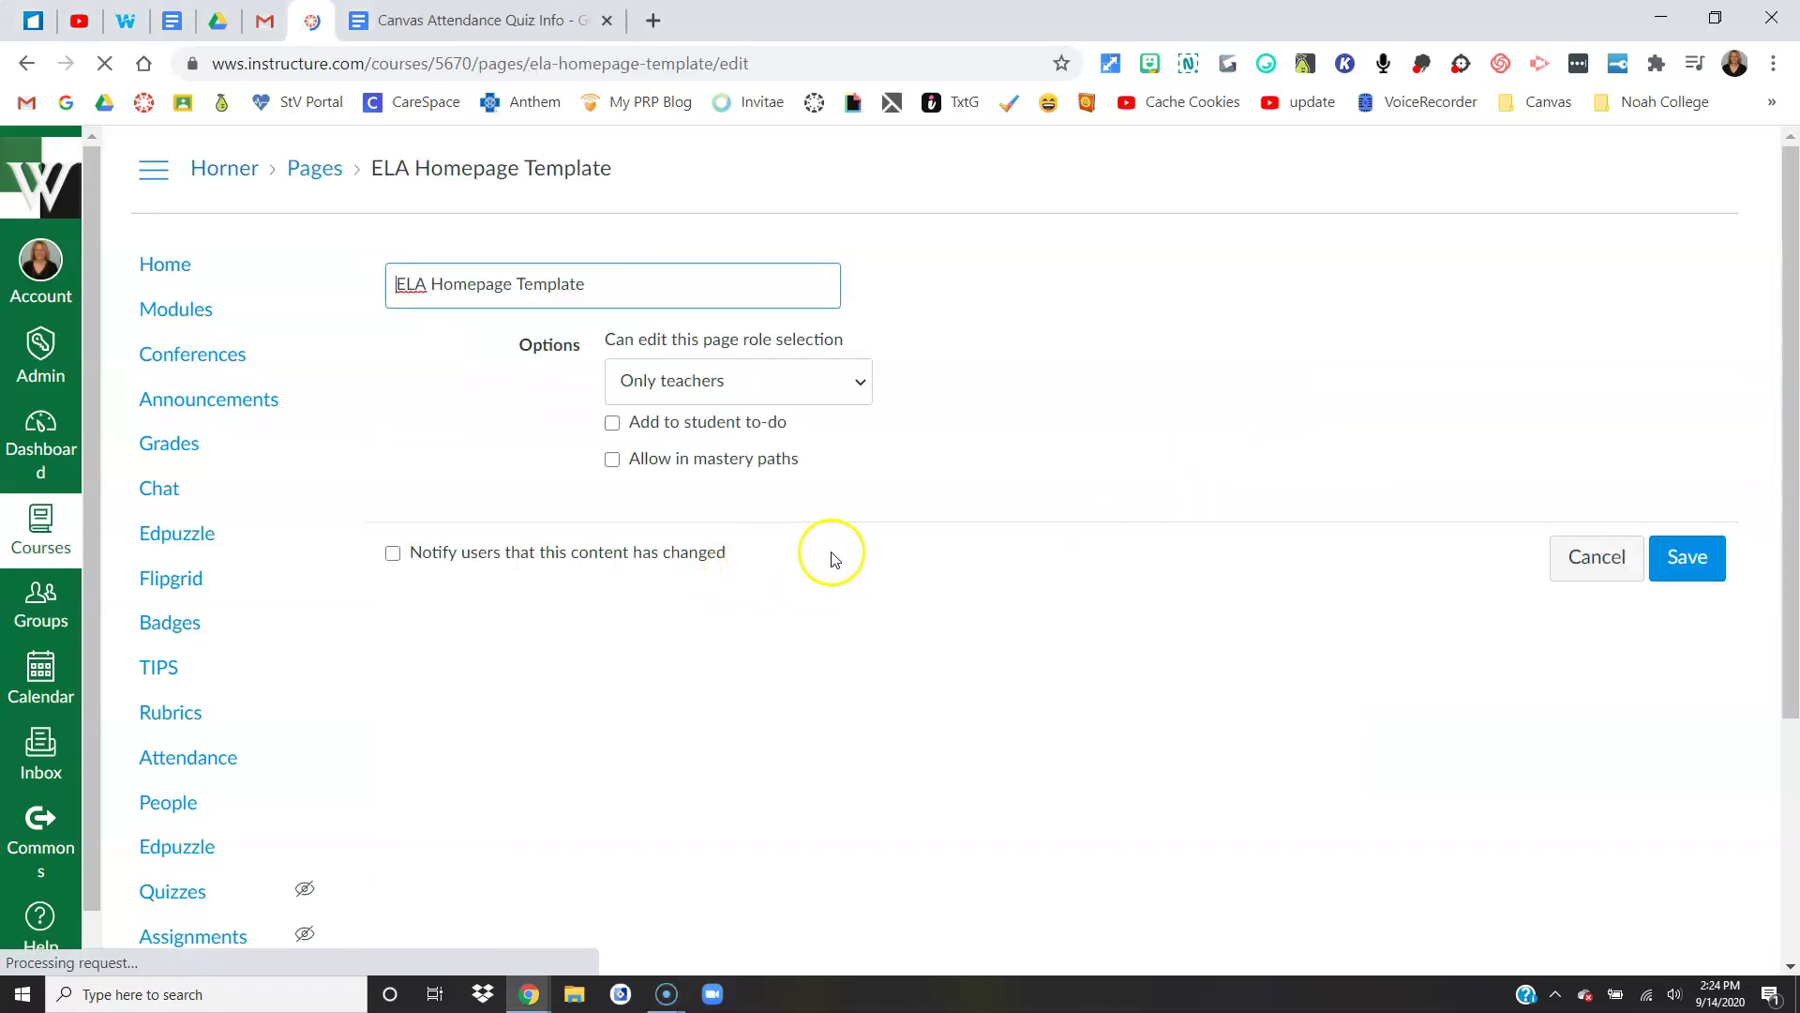
scroll(845, 542, down, 3)
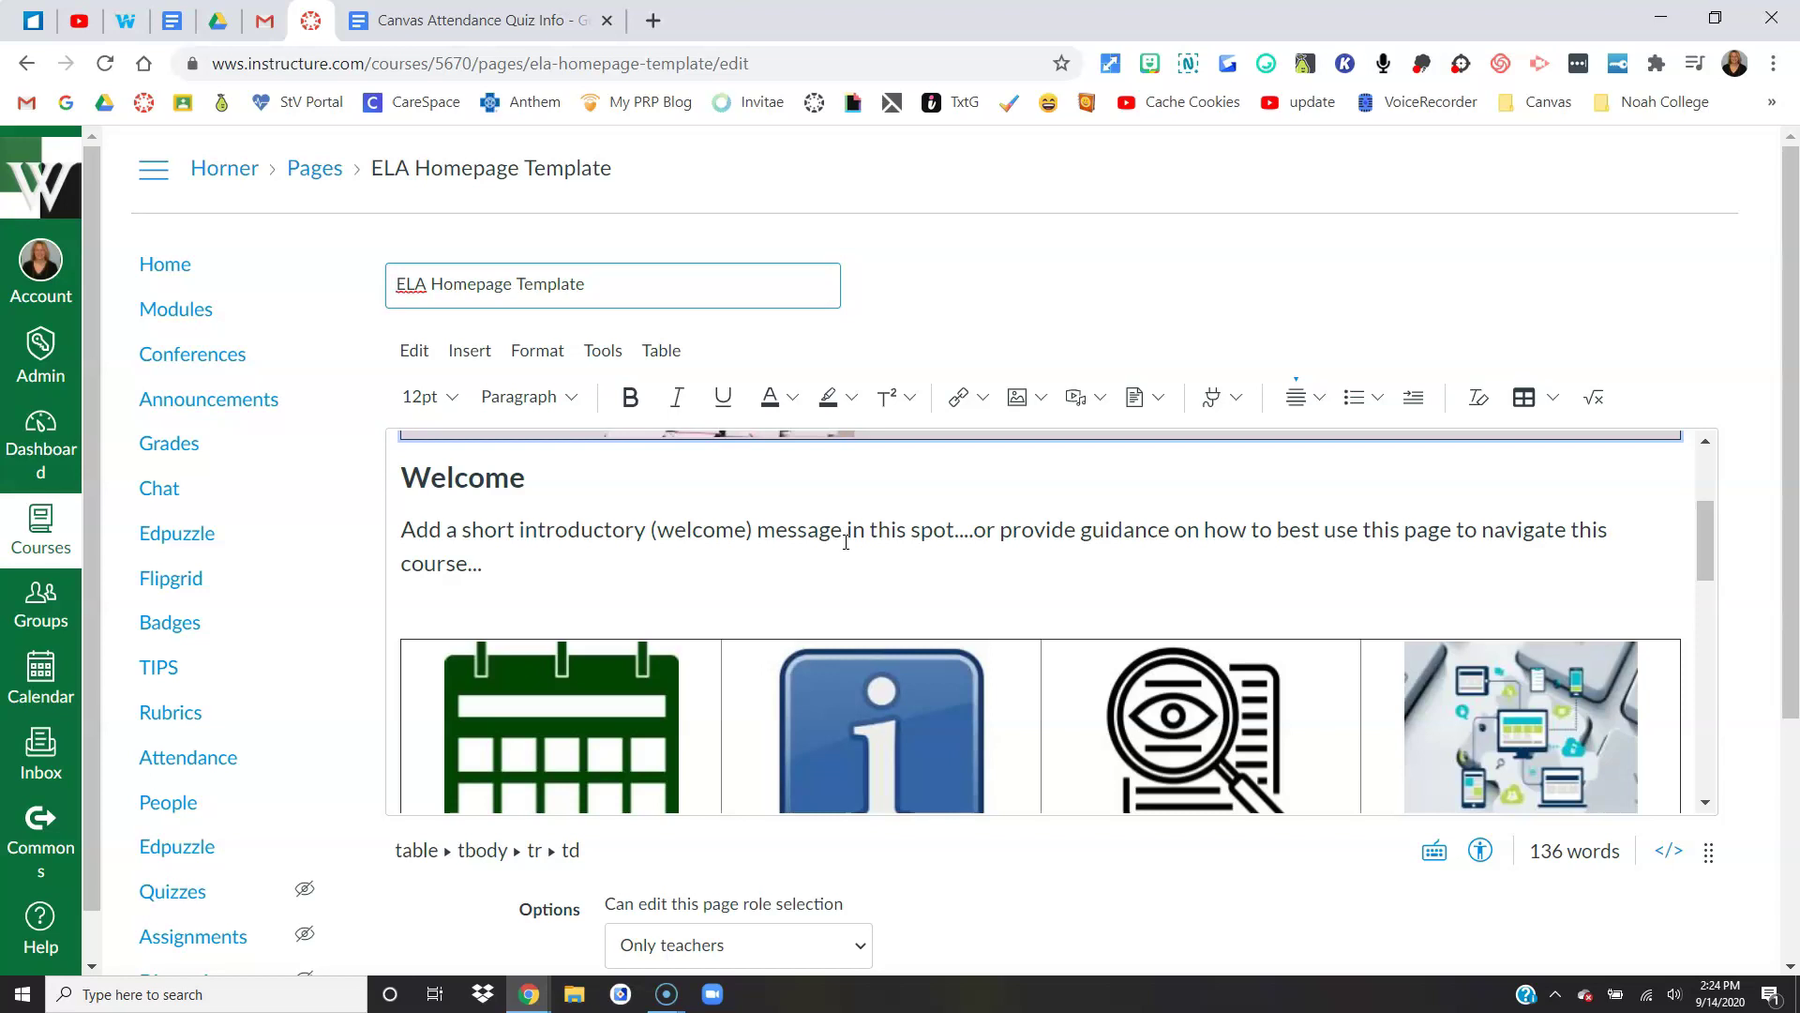
scroll(845, 542, down, 7)
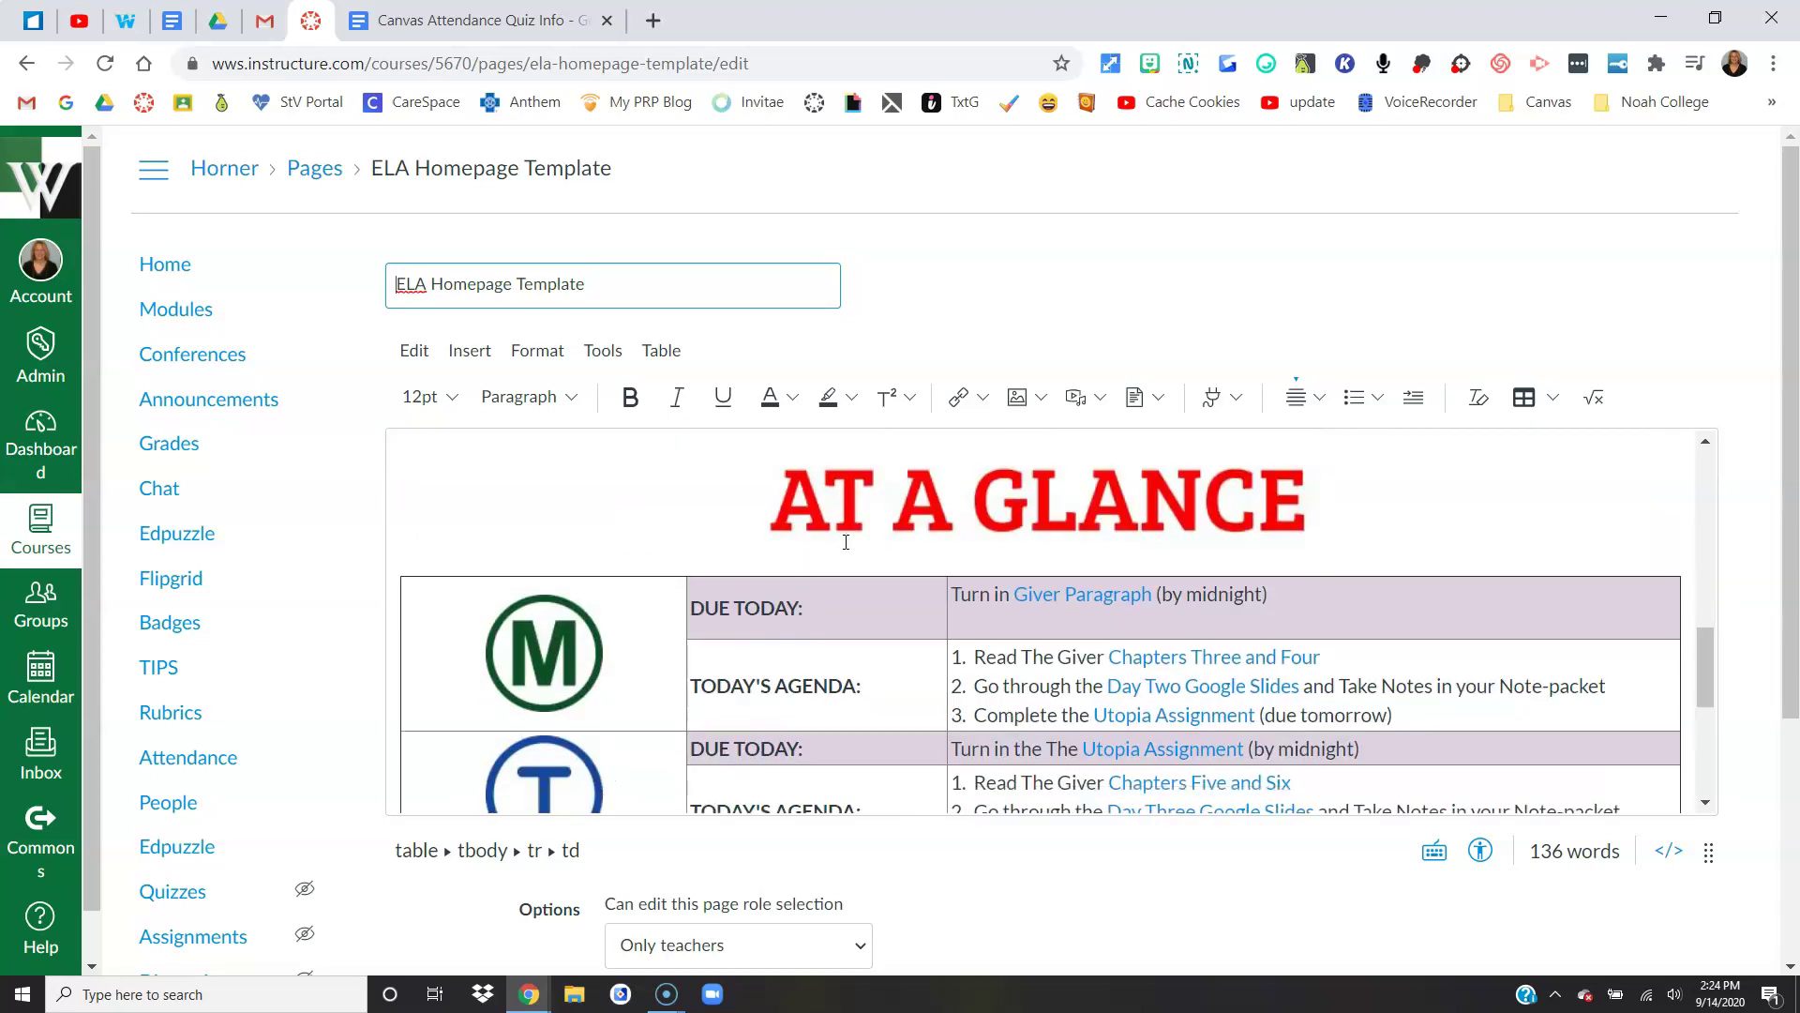
click(1350, 548)
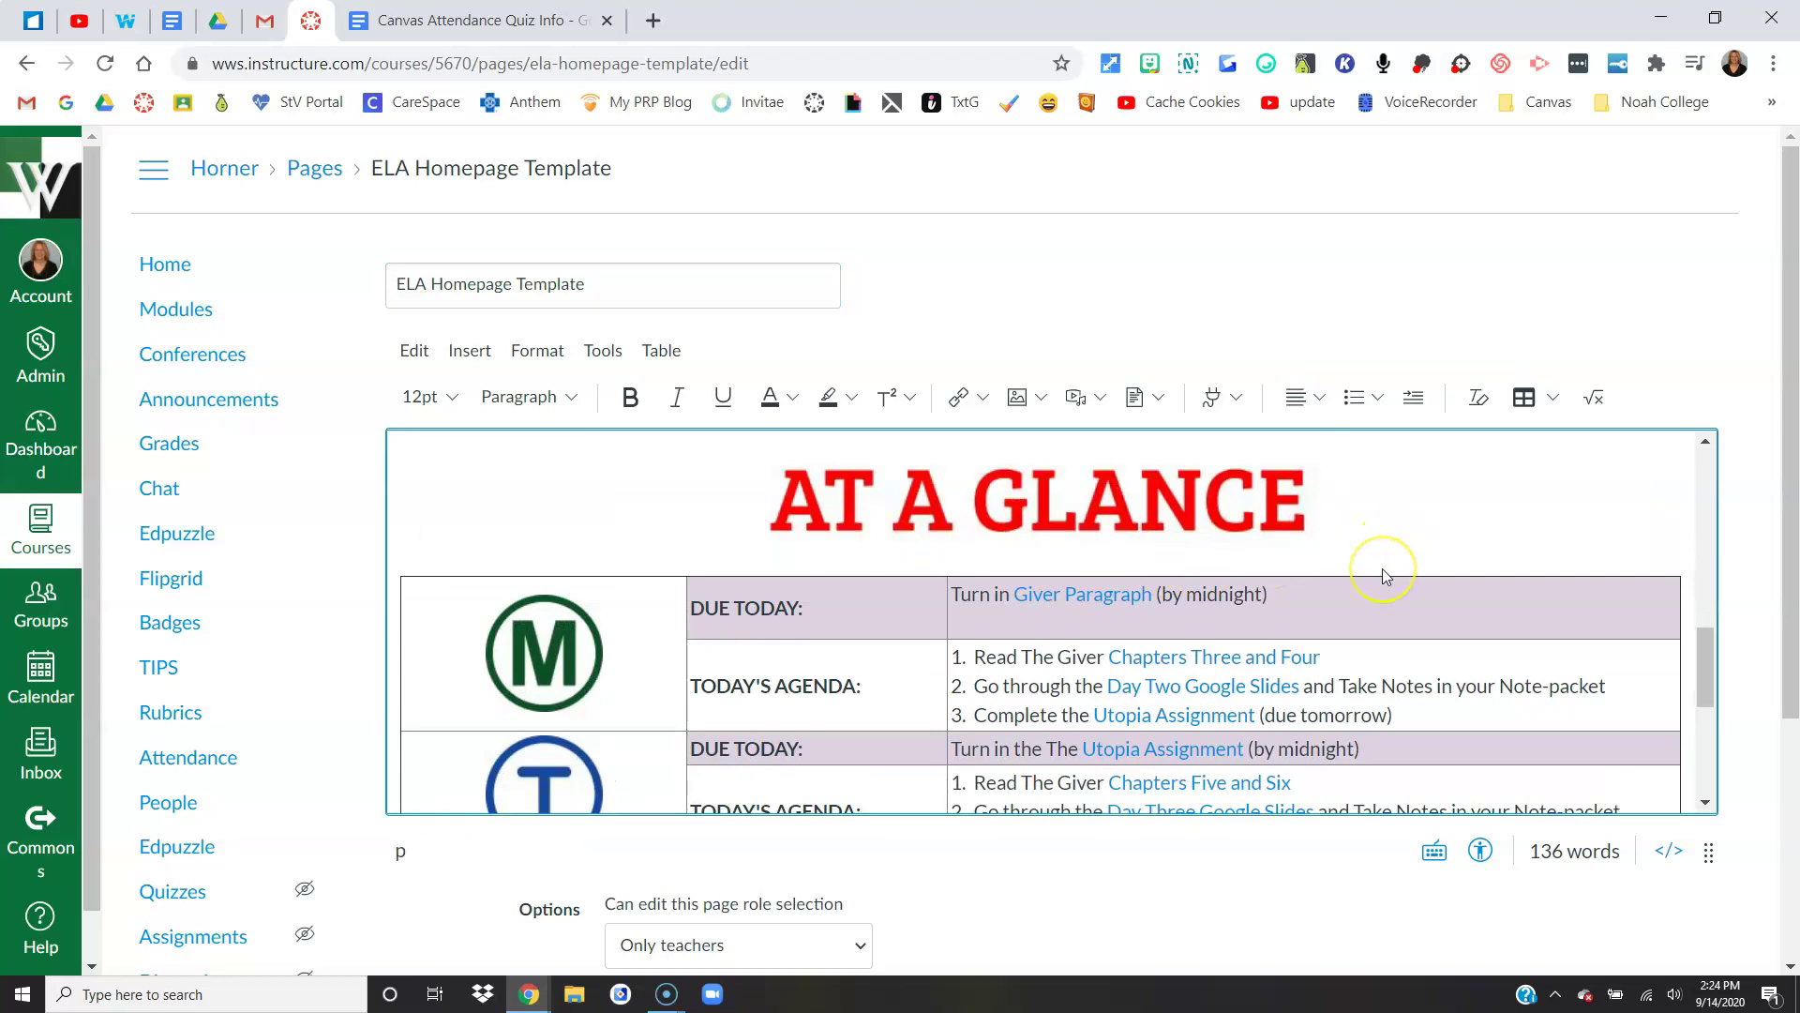
key(Return)
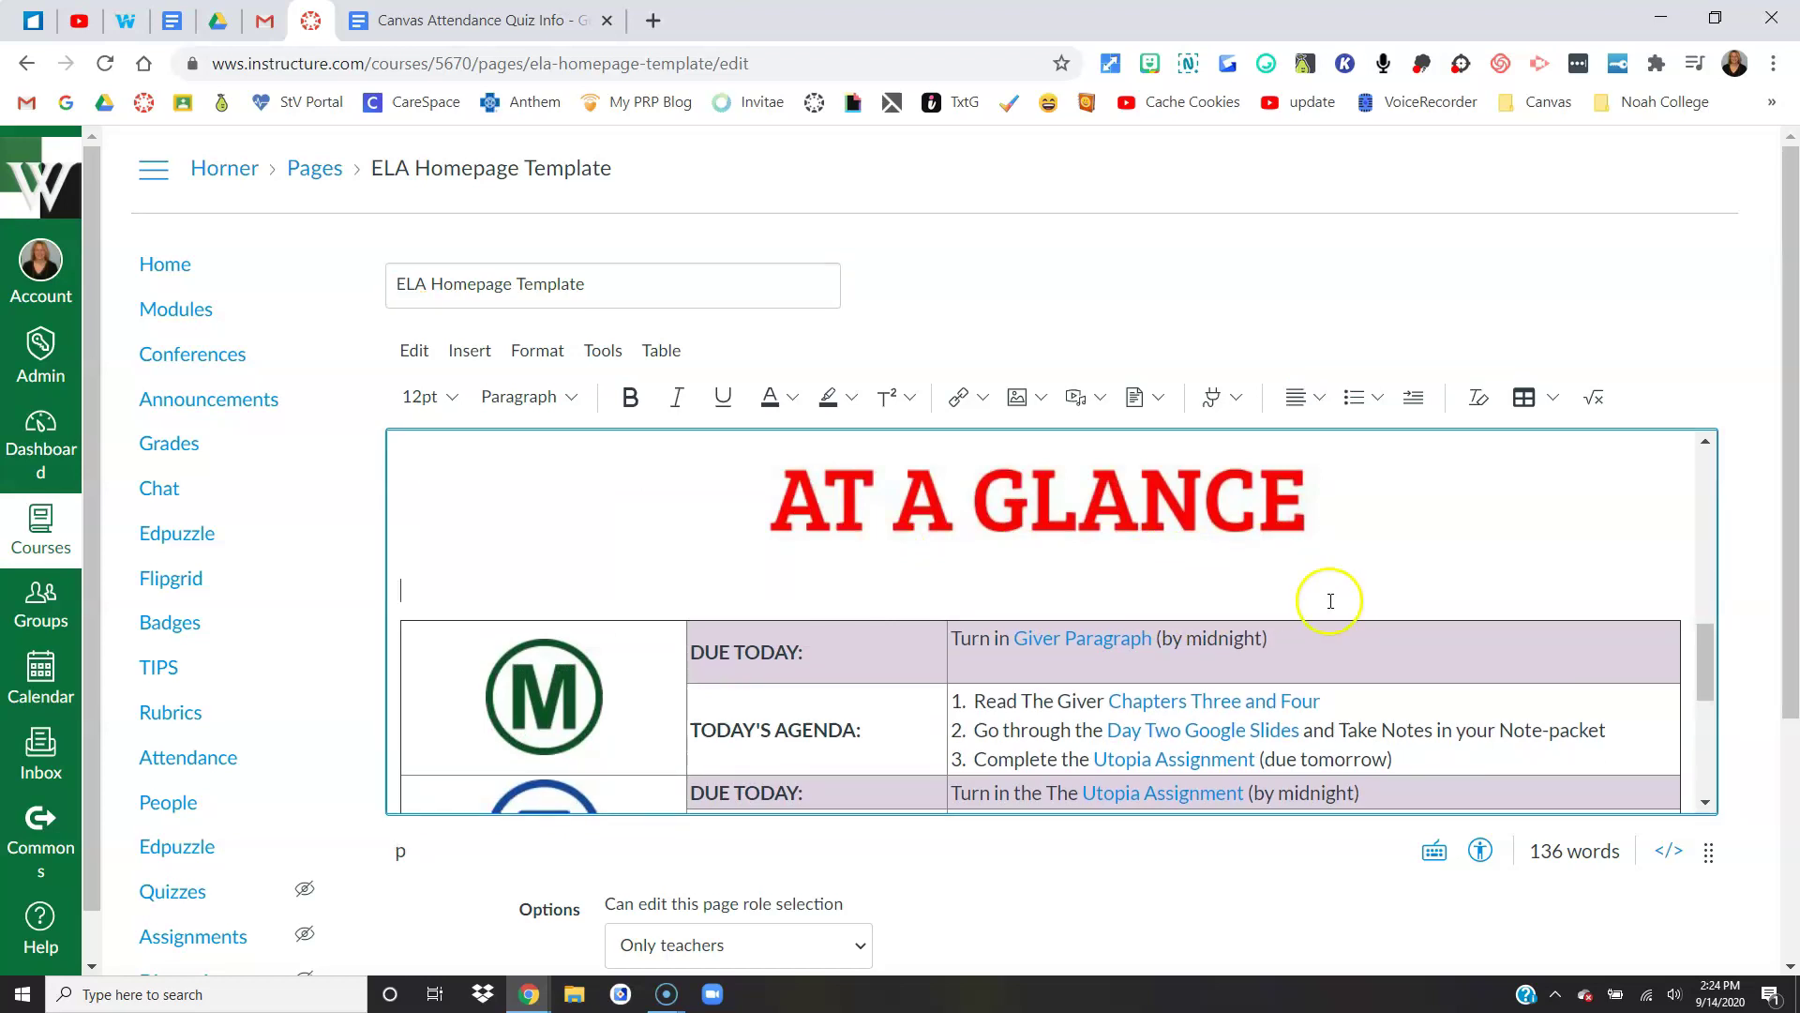
Centre the new empty line and begin inserting an image there
click(1314, 402)
click(1382, 454)
click(1043, 400)
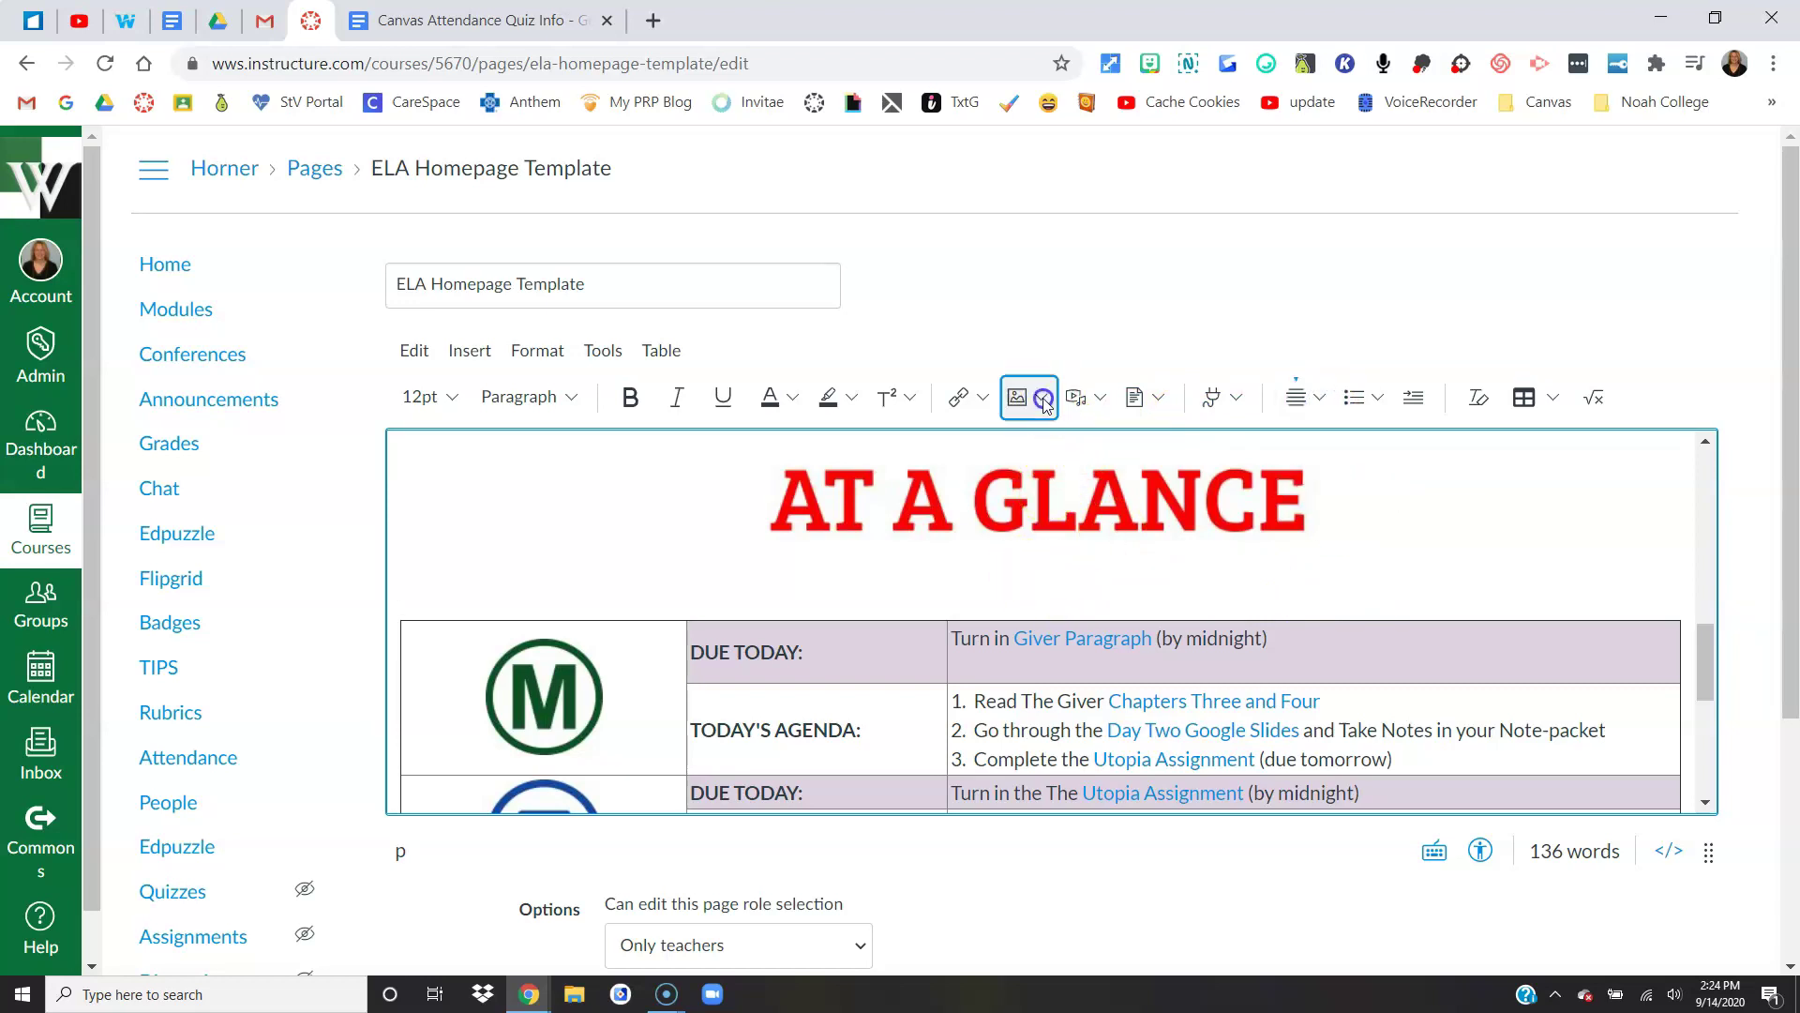
Upload the Attendance Button image from Desktop > Images and insert it into the page
click(1066, 446)
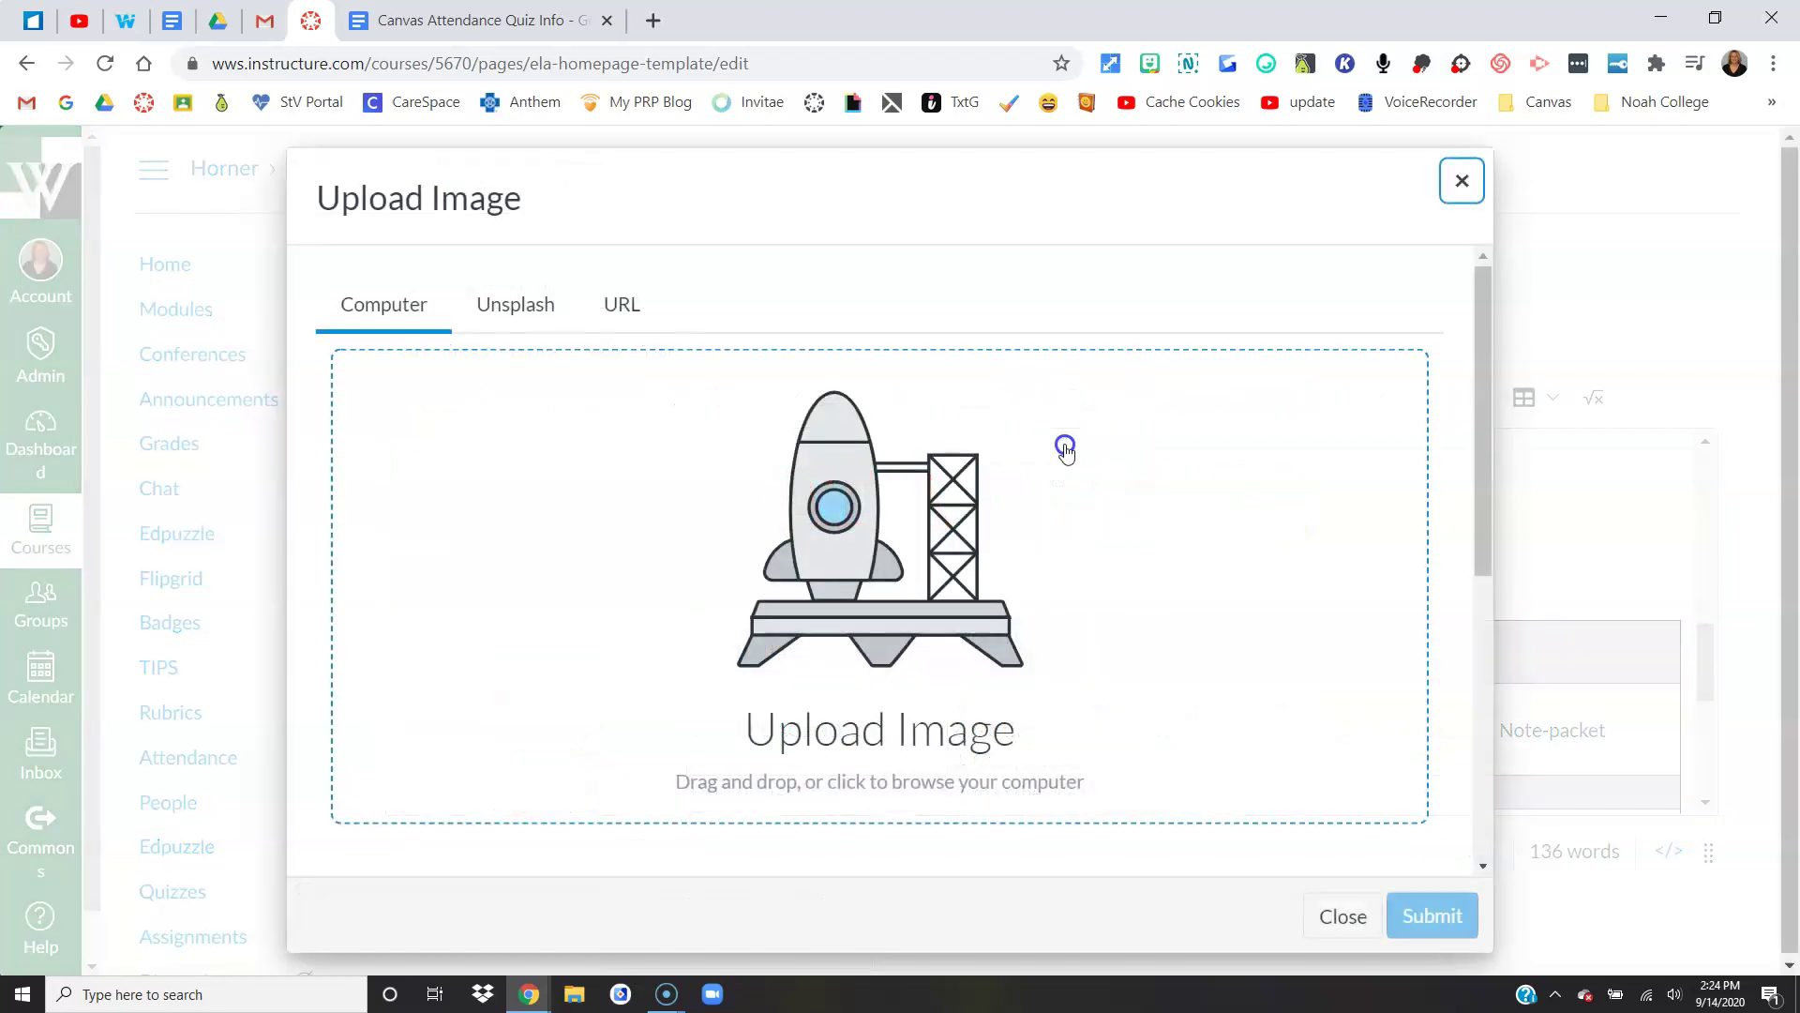
click(864, 577)
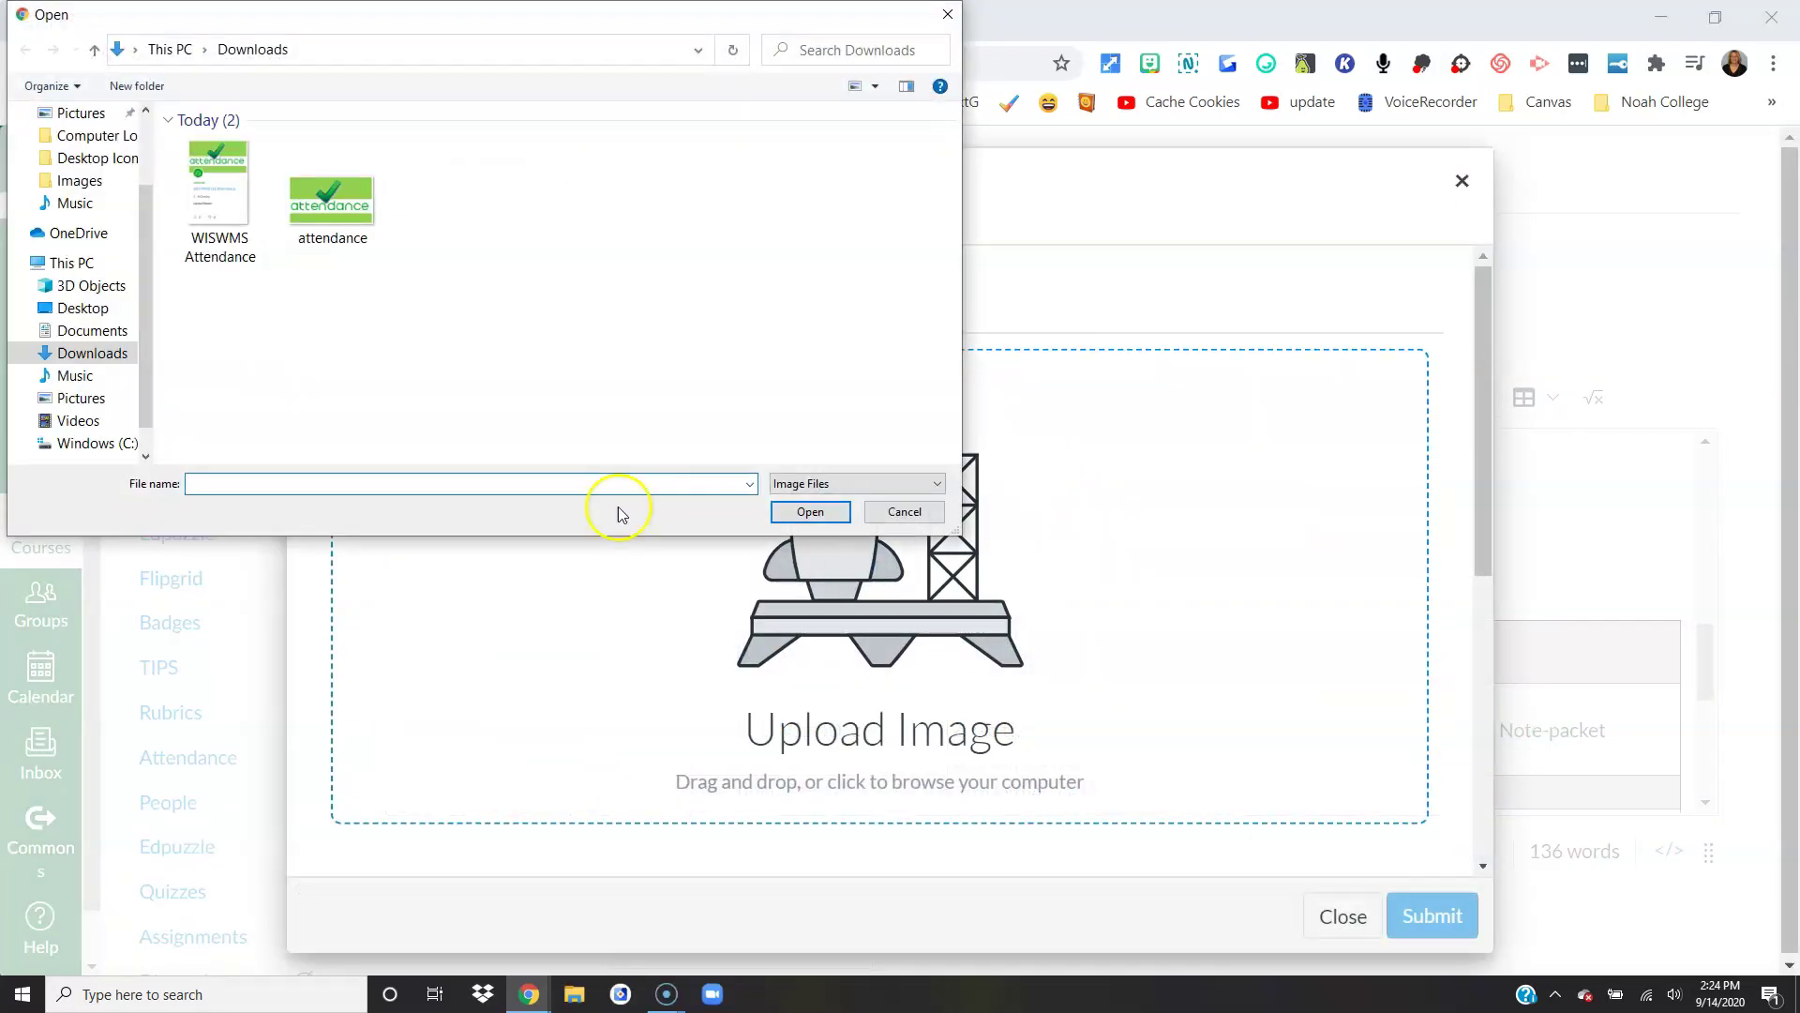
click(93, 309)
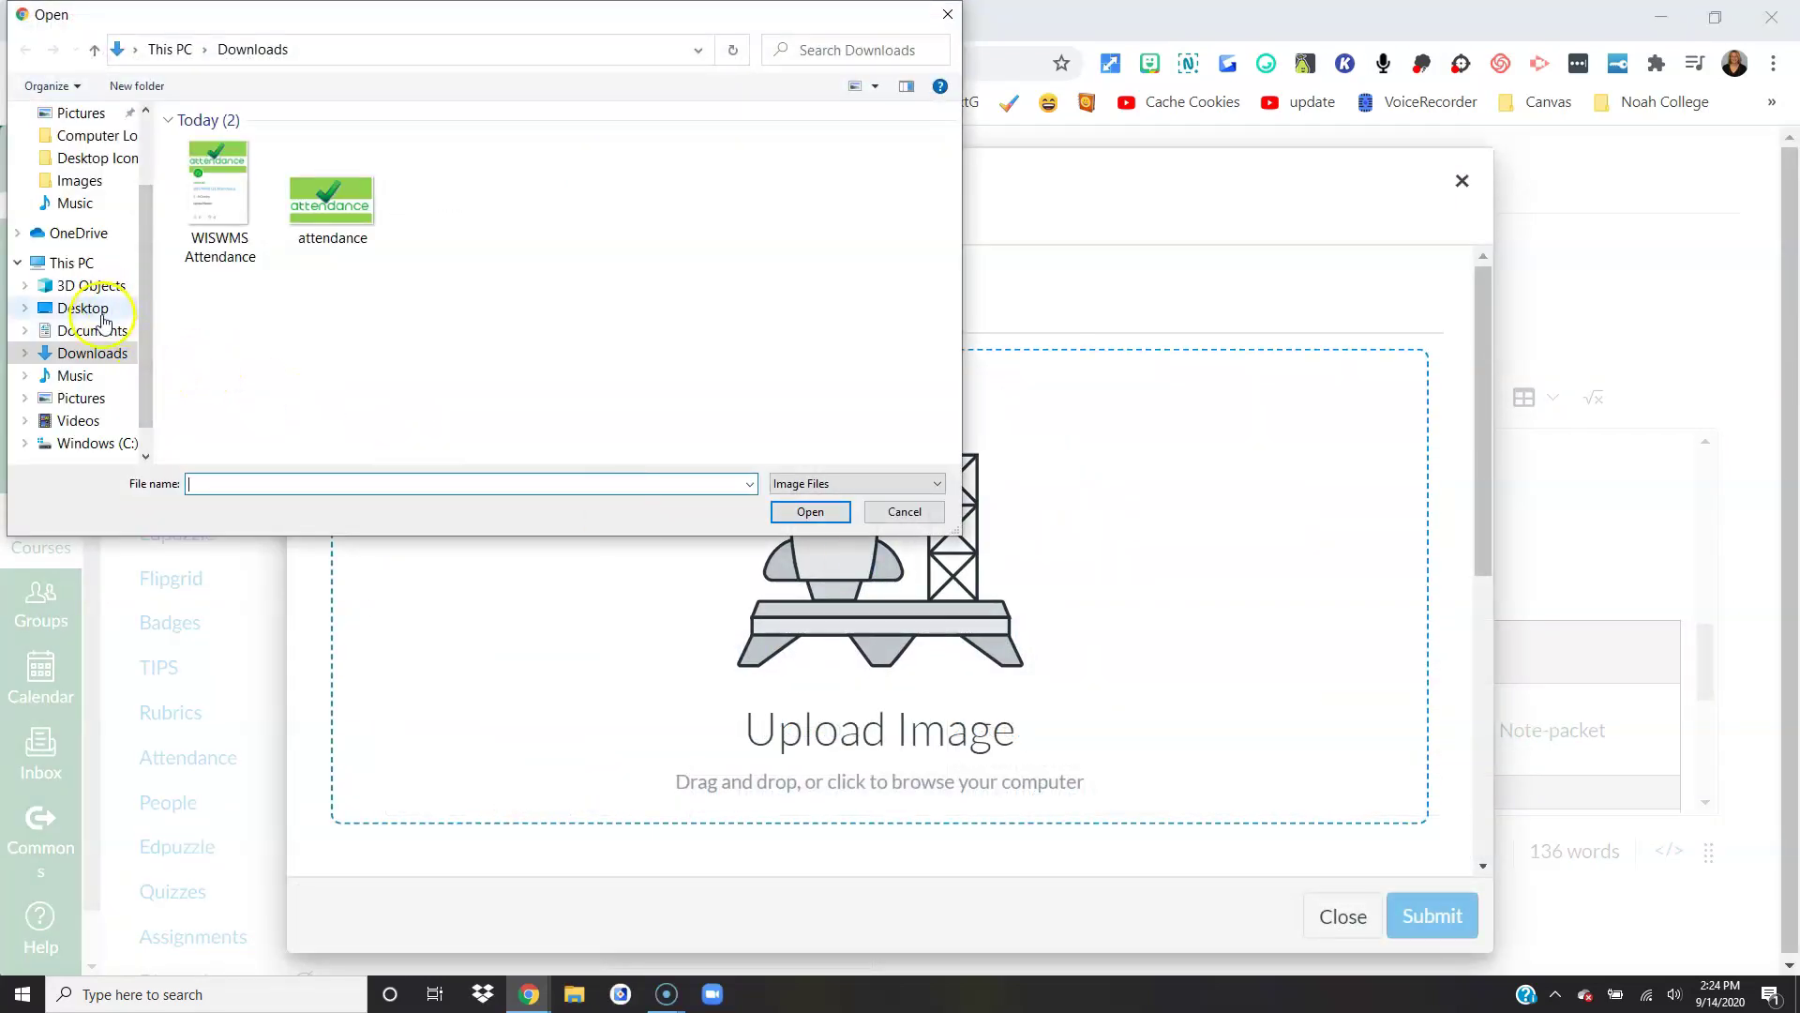
double_click(218, 174)
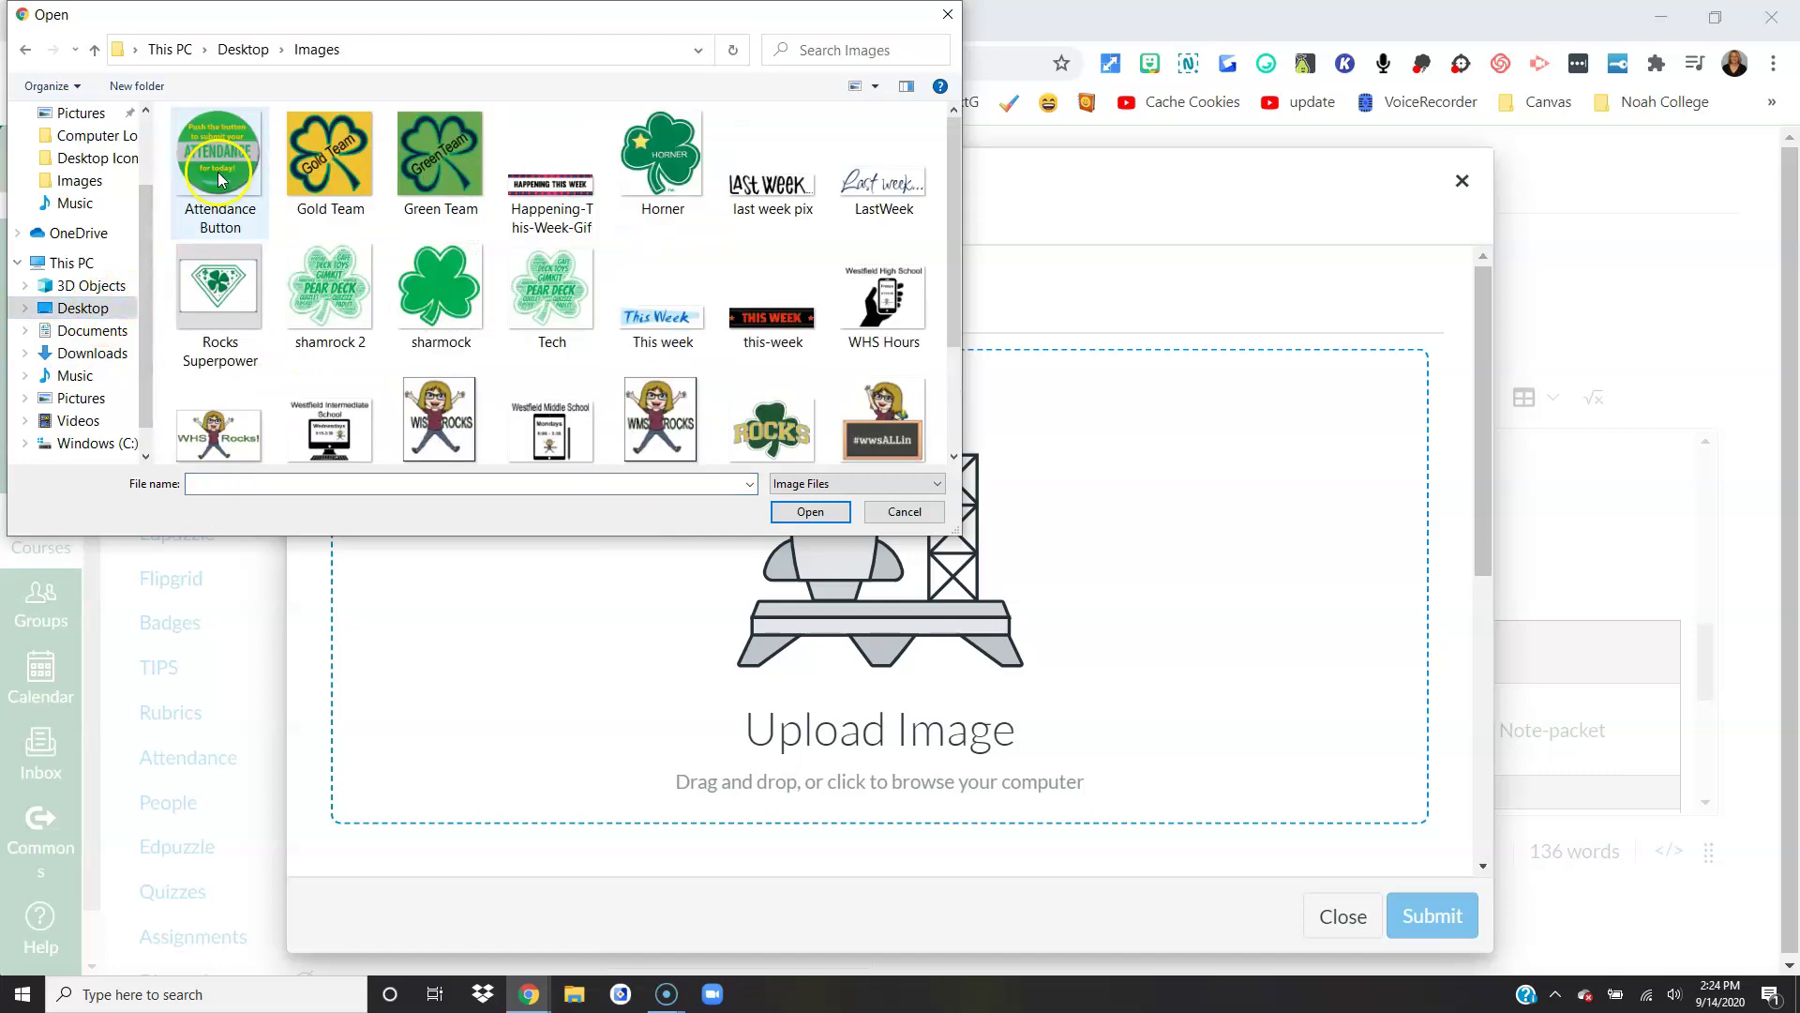
click(225, 160)
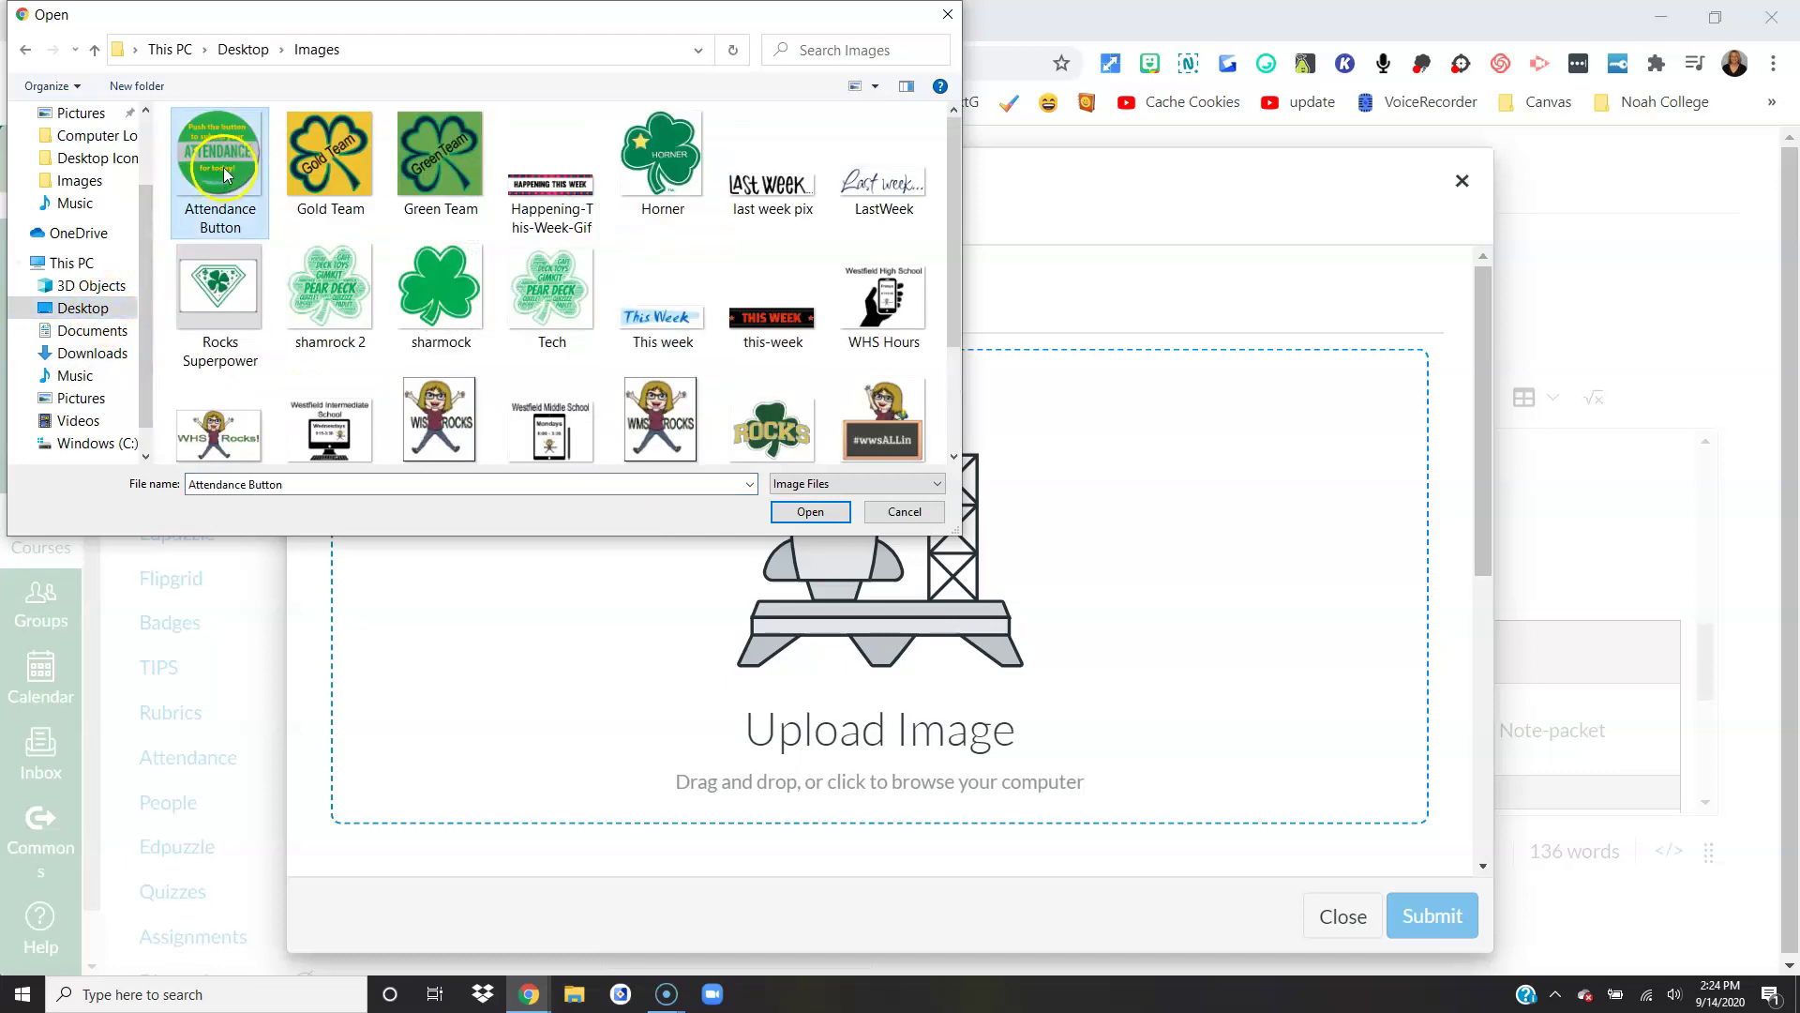
click(810, 511)
click(1434, 915)
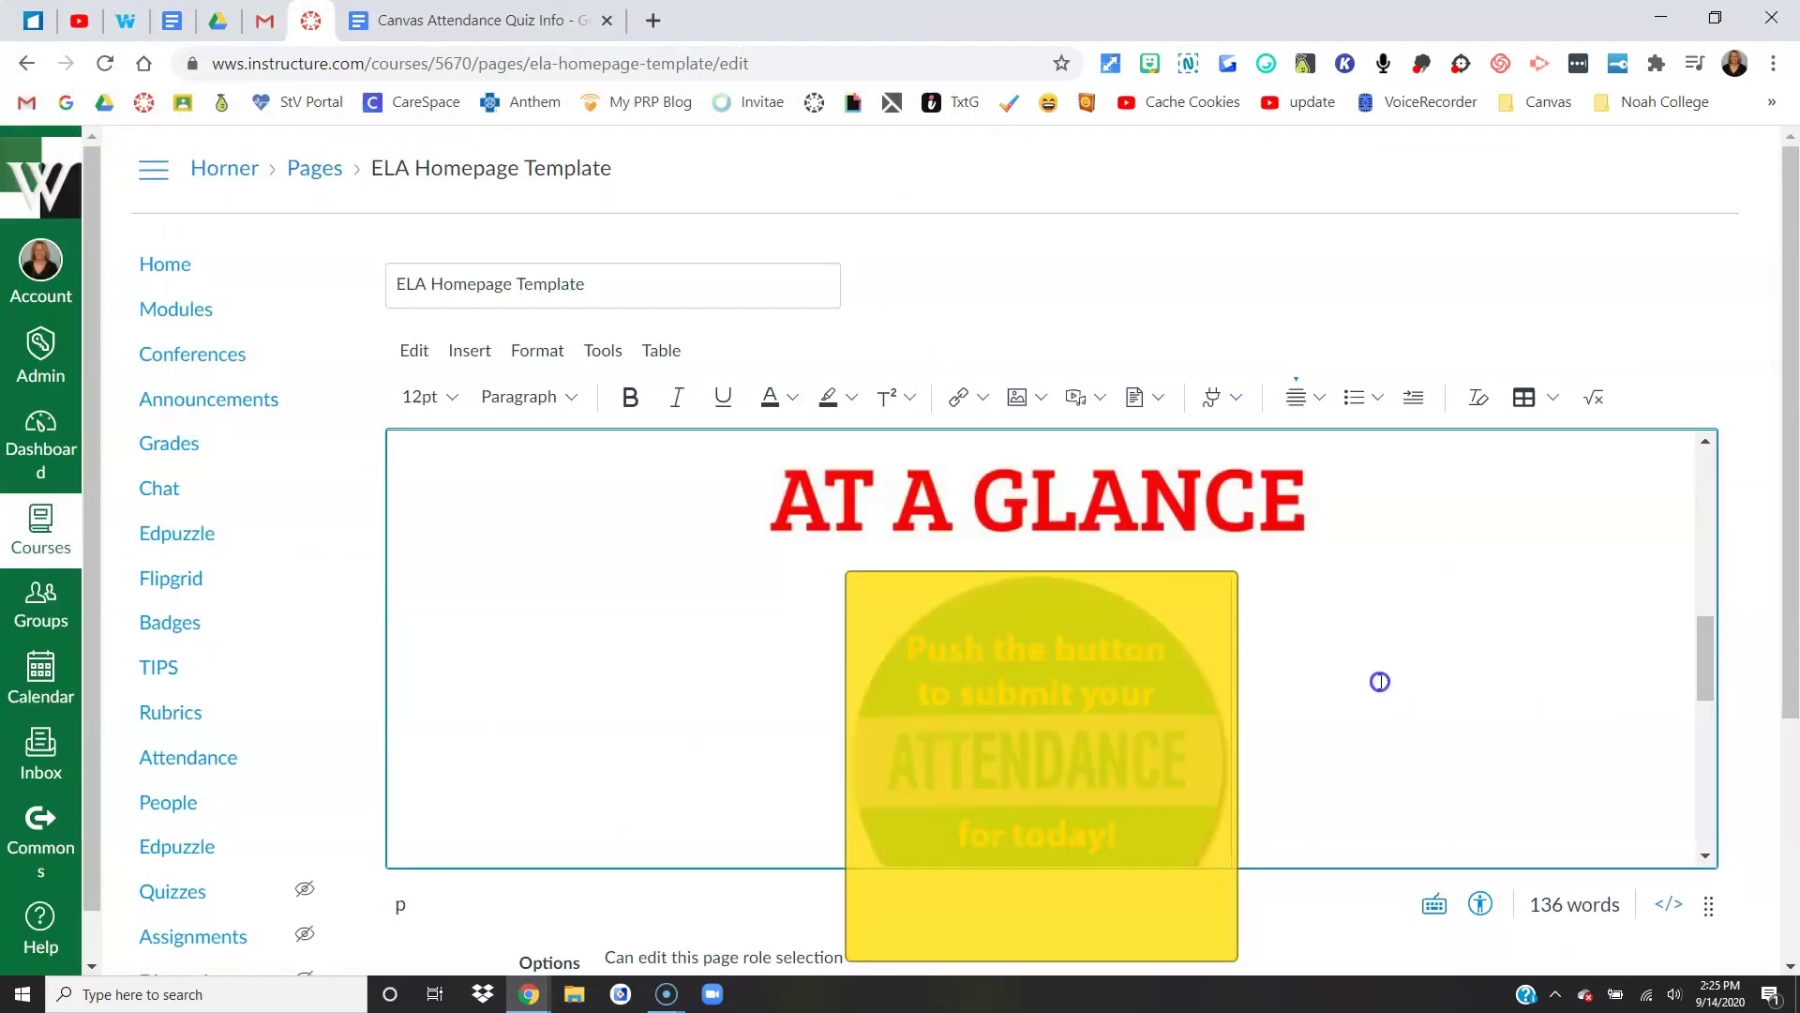
Shrink the attendance button image to about 276 × 275 and reselect it
click(1020, 656)
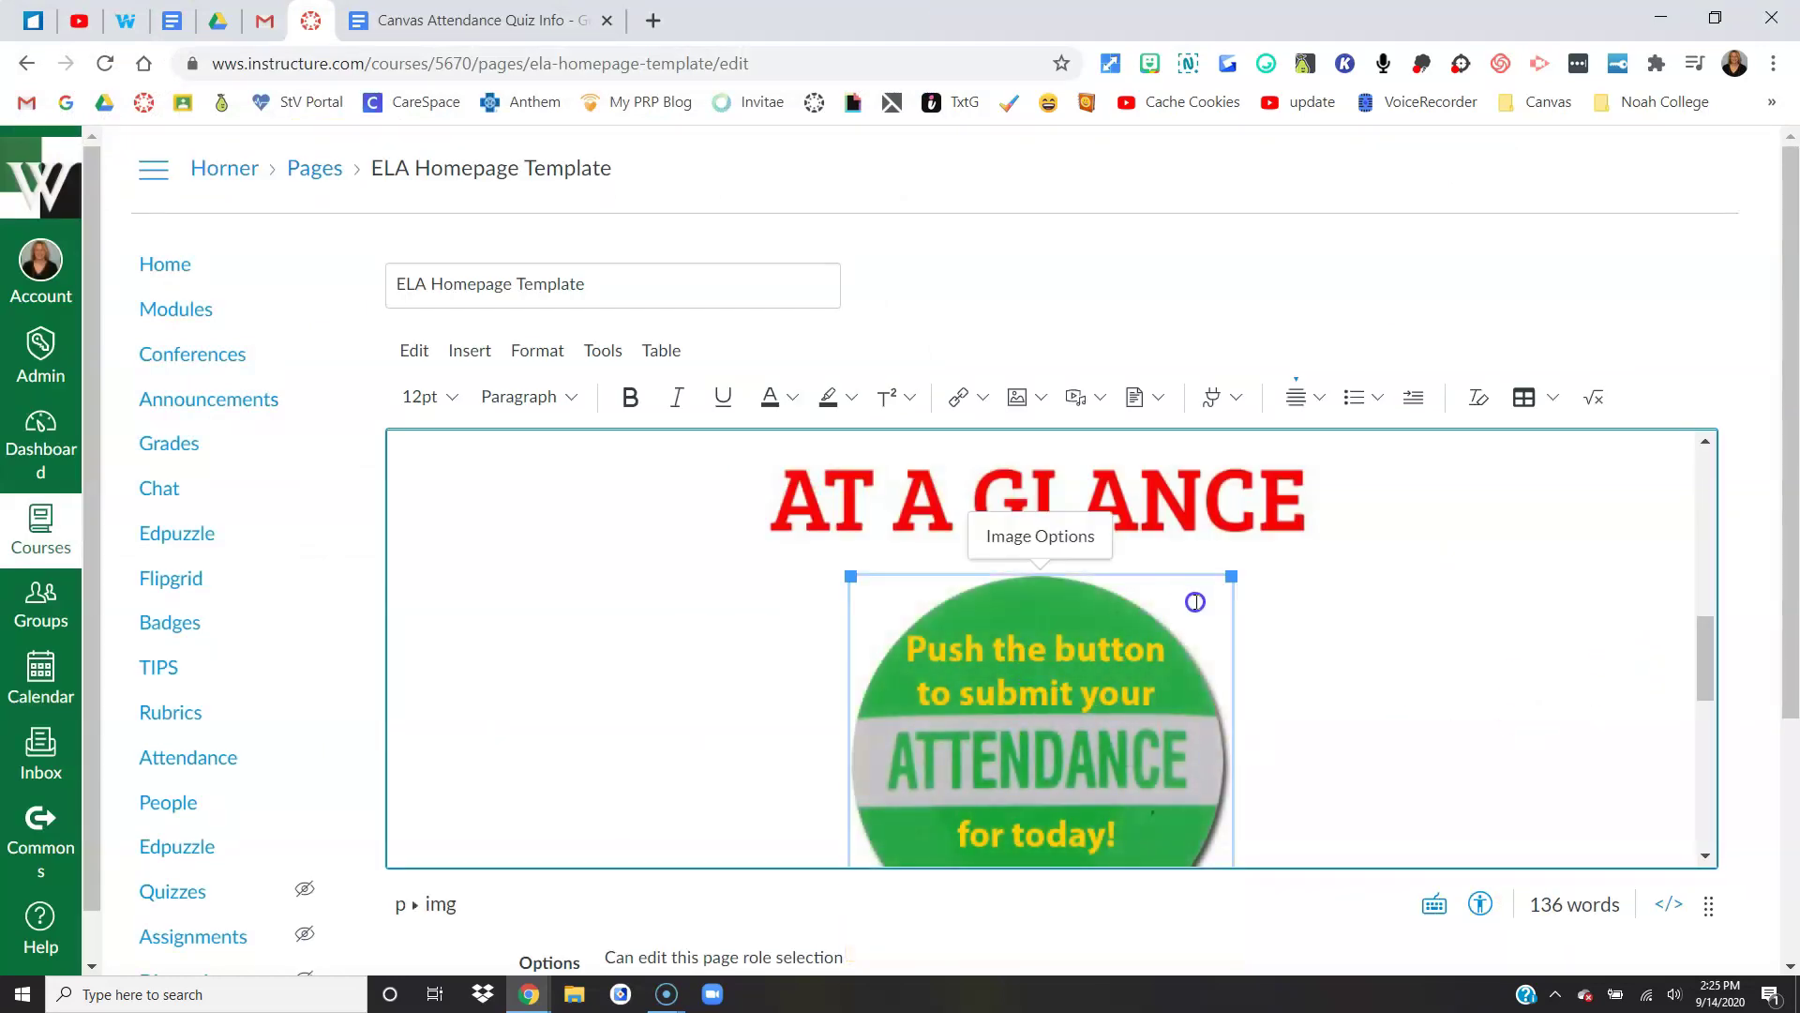
drag(1231, 576, 1178, 631)
click(1252, 652)
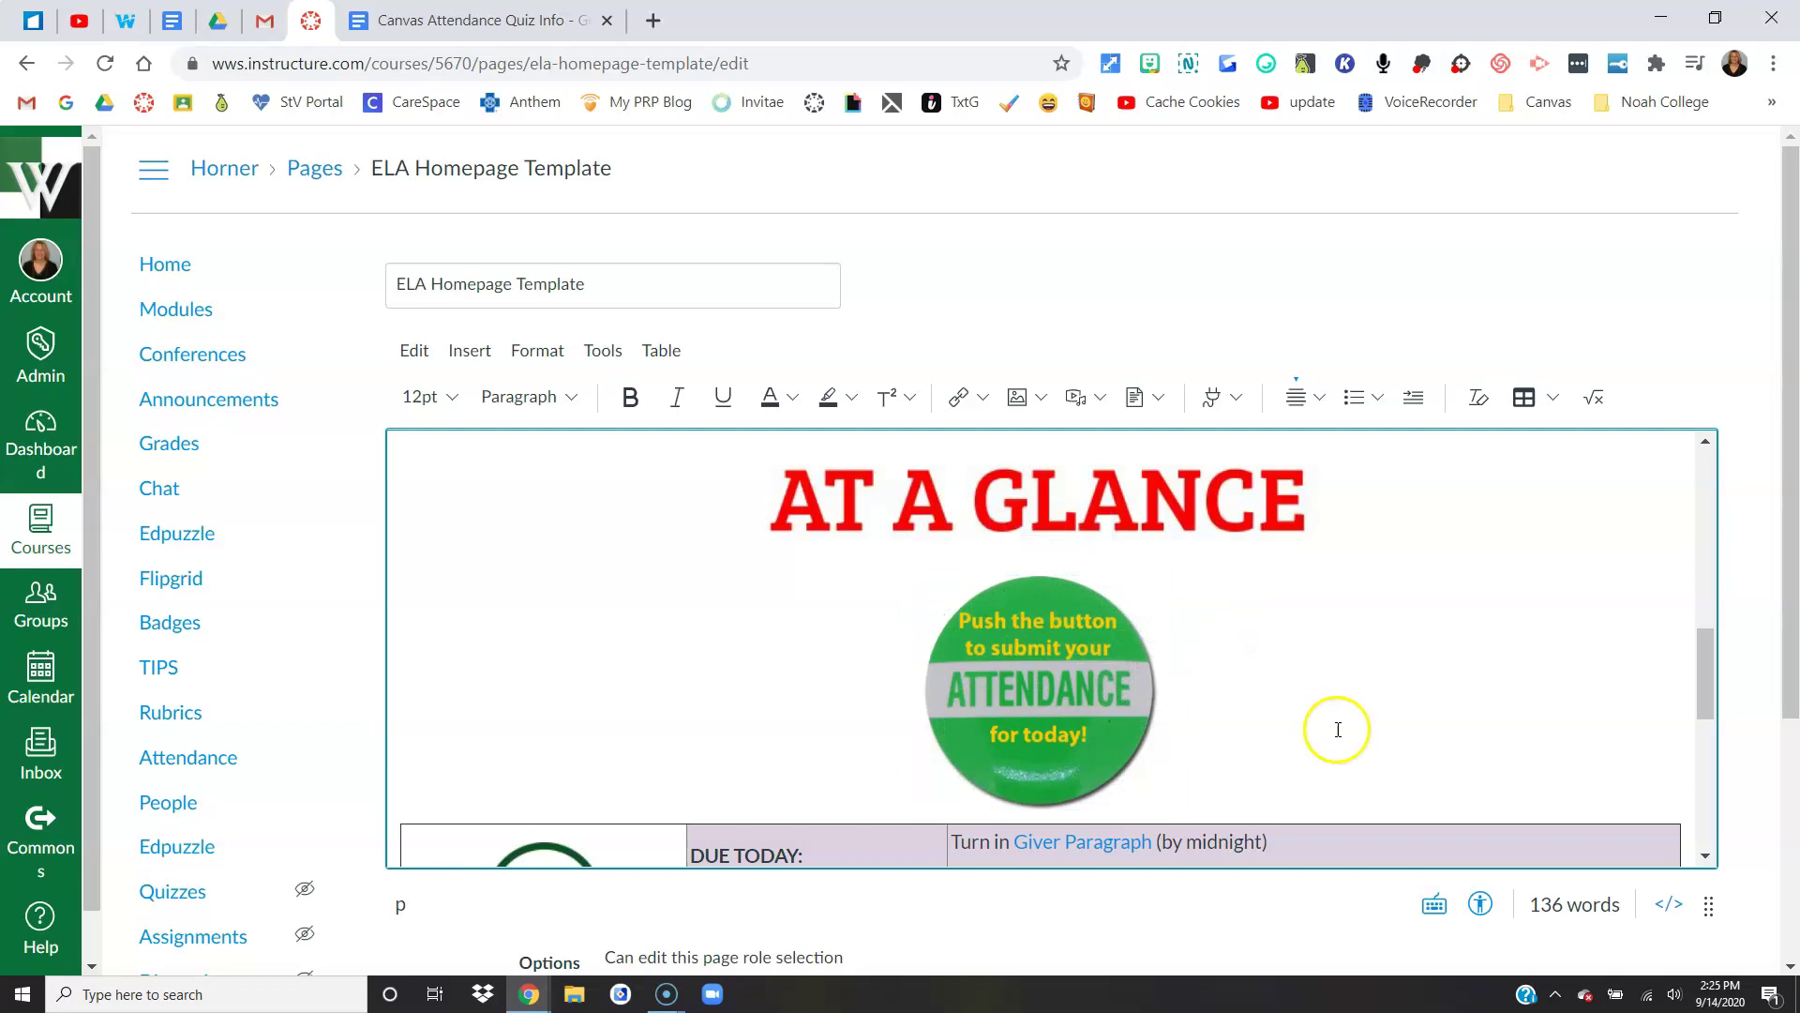
click(1027, 673)
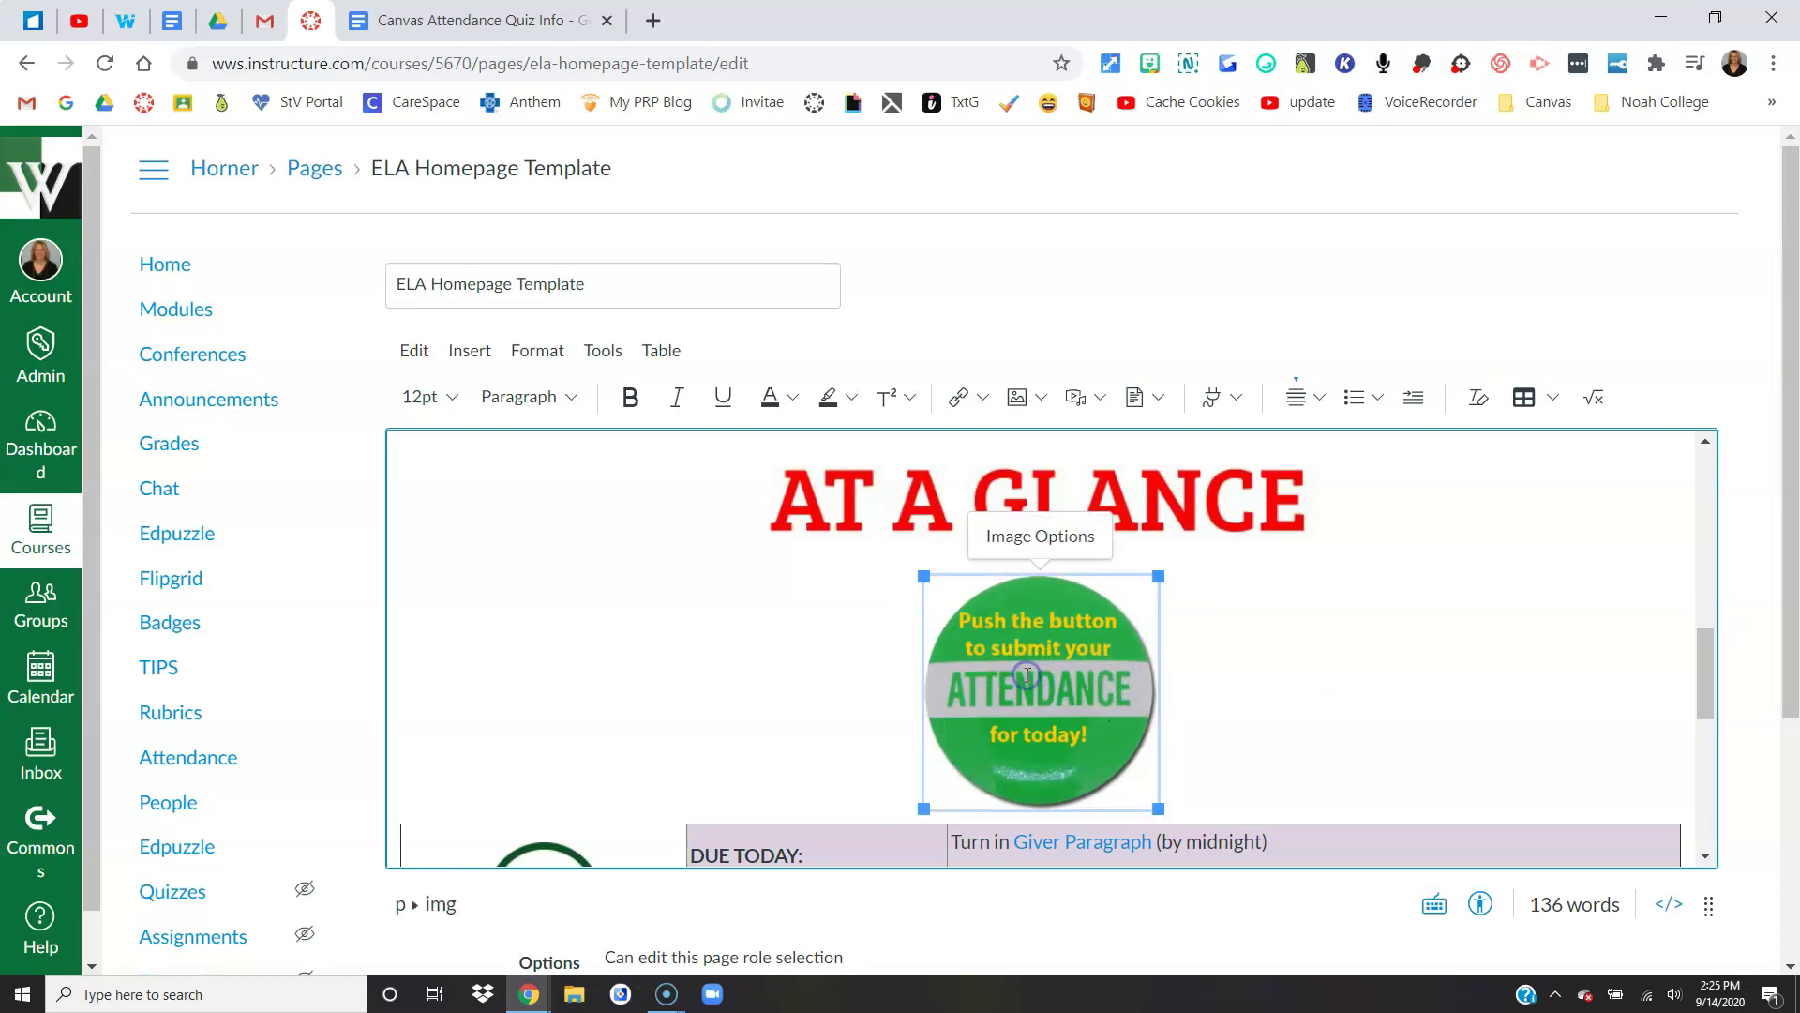
click(986, 400)
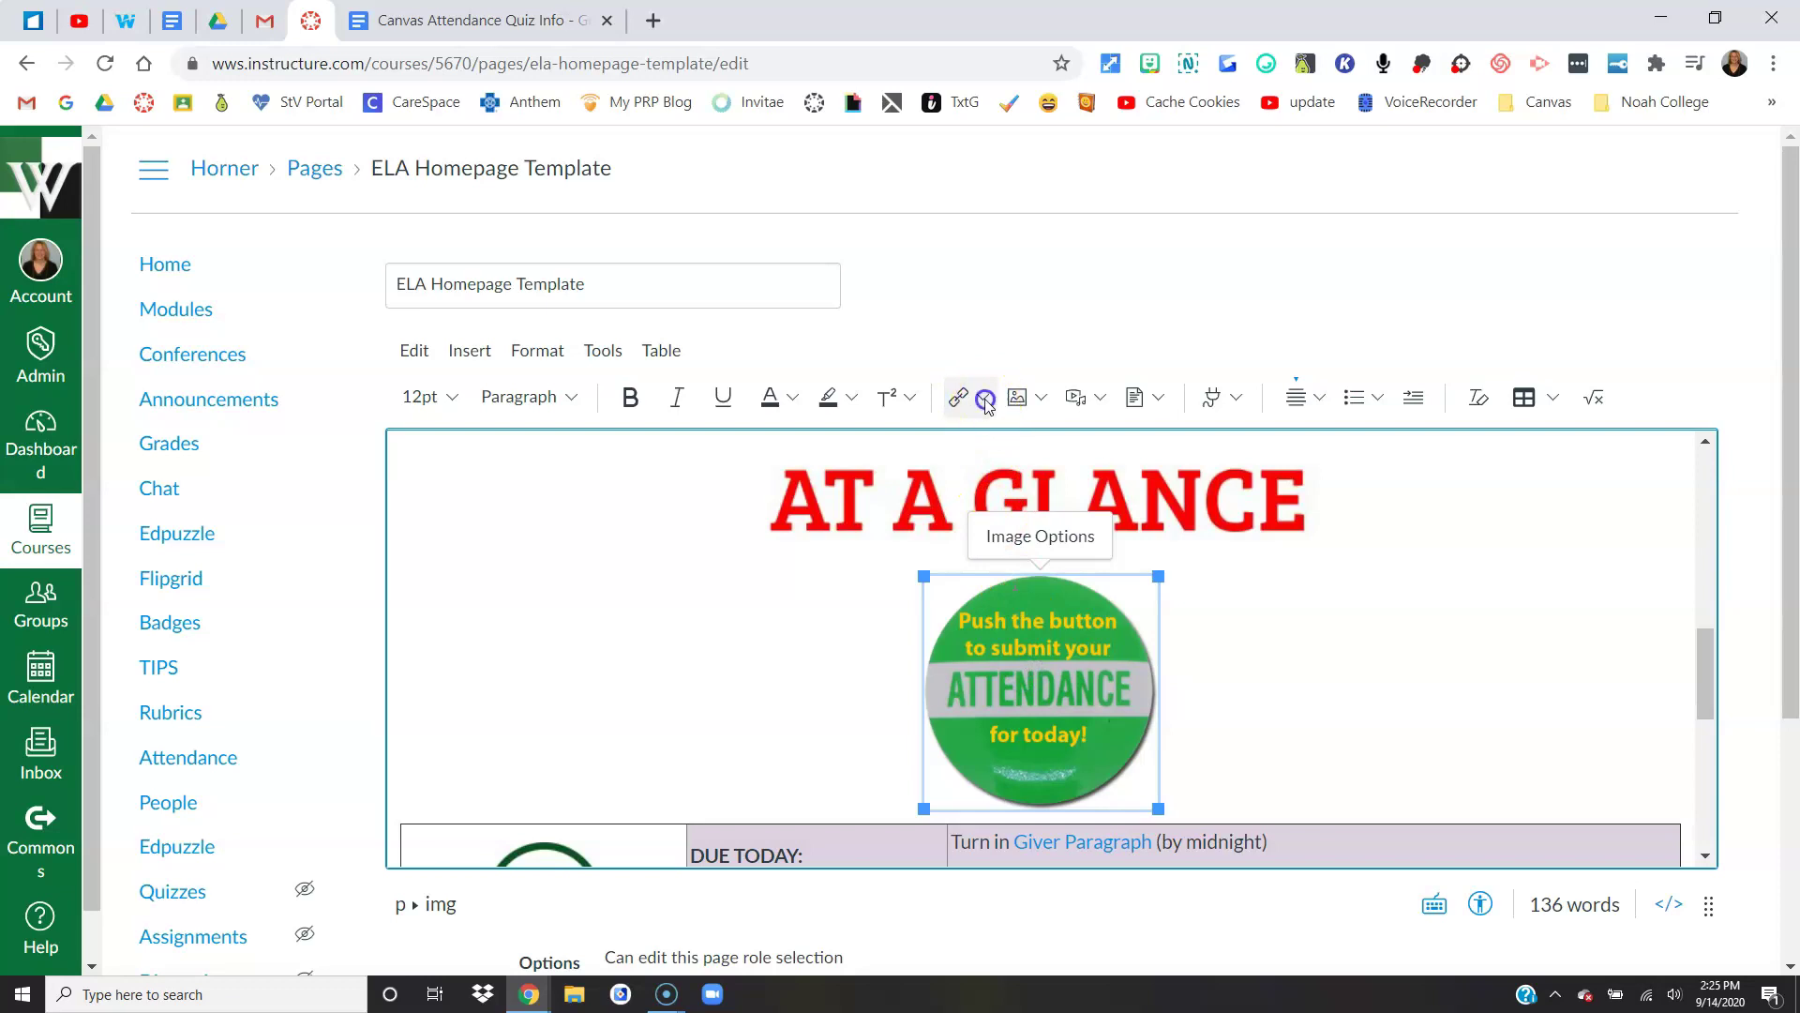
Link the selected image to the WIS/WMS Q1 Attendance module through Course Links > Modules
click(989, 405)
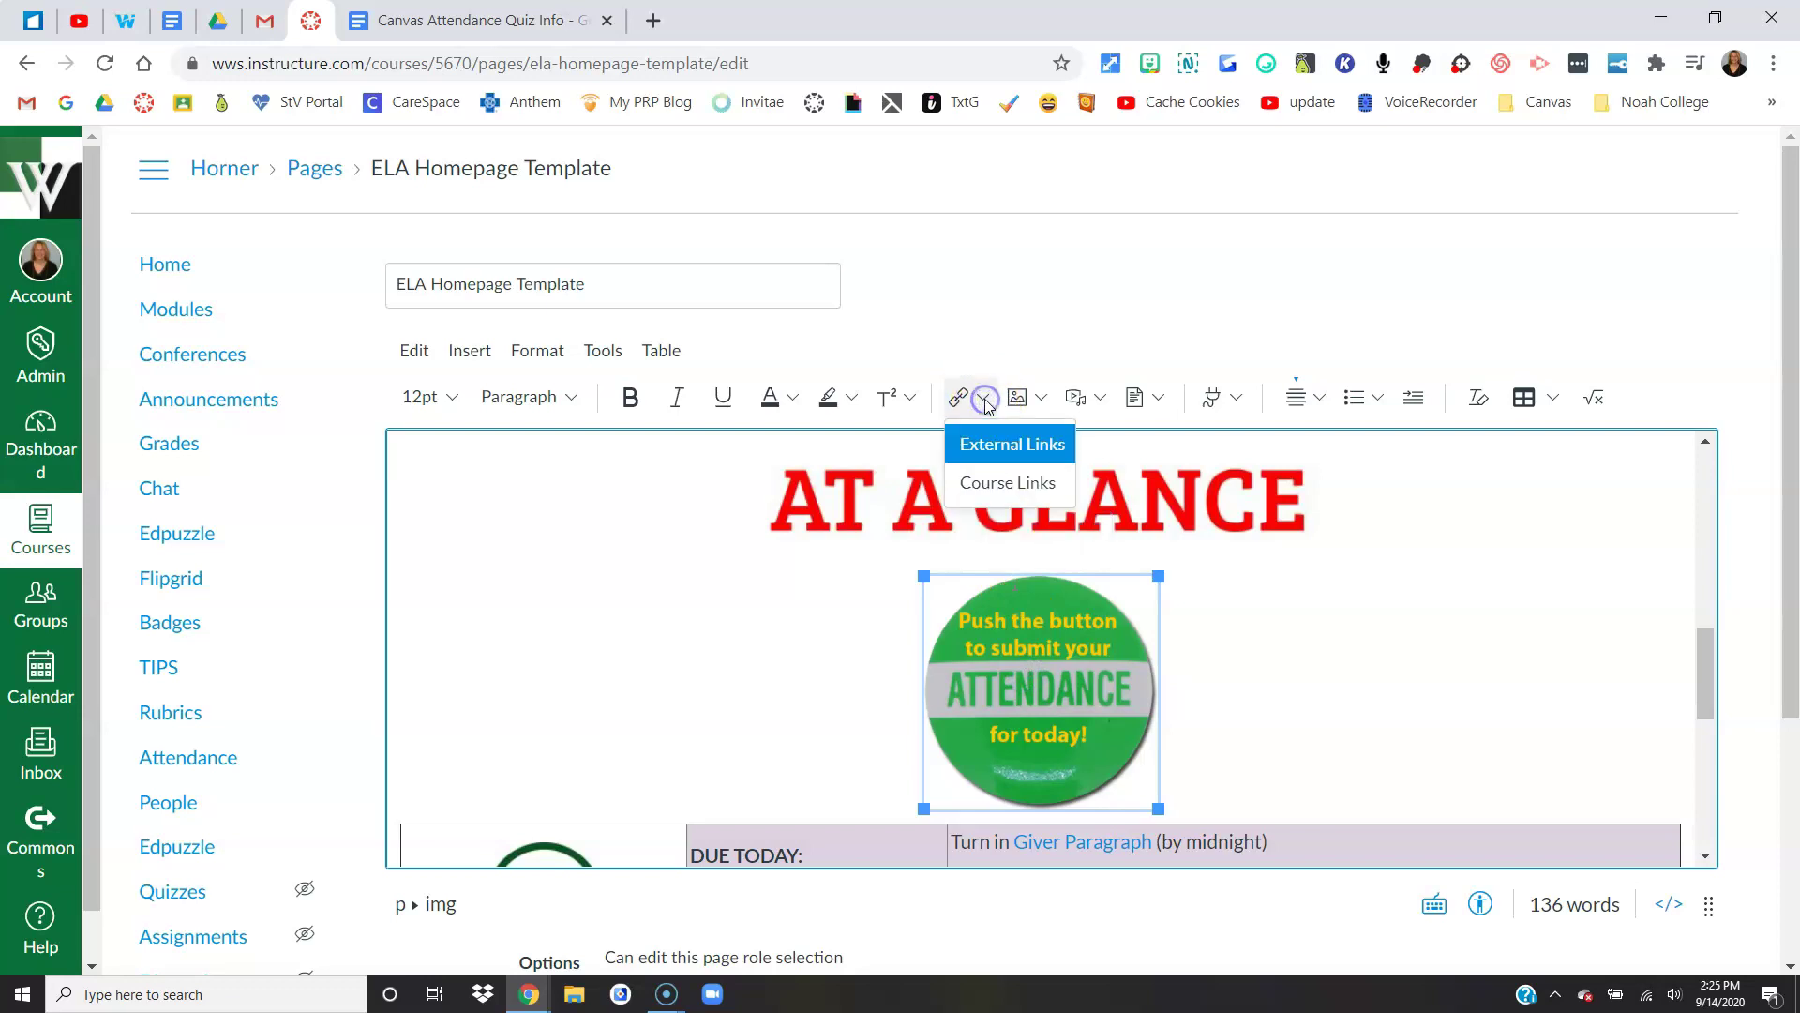
click(1008, 482)
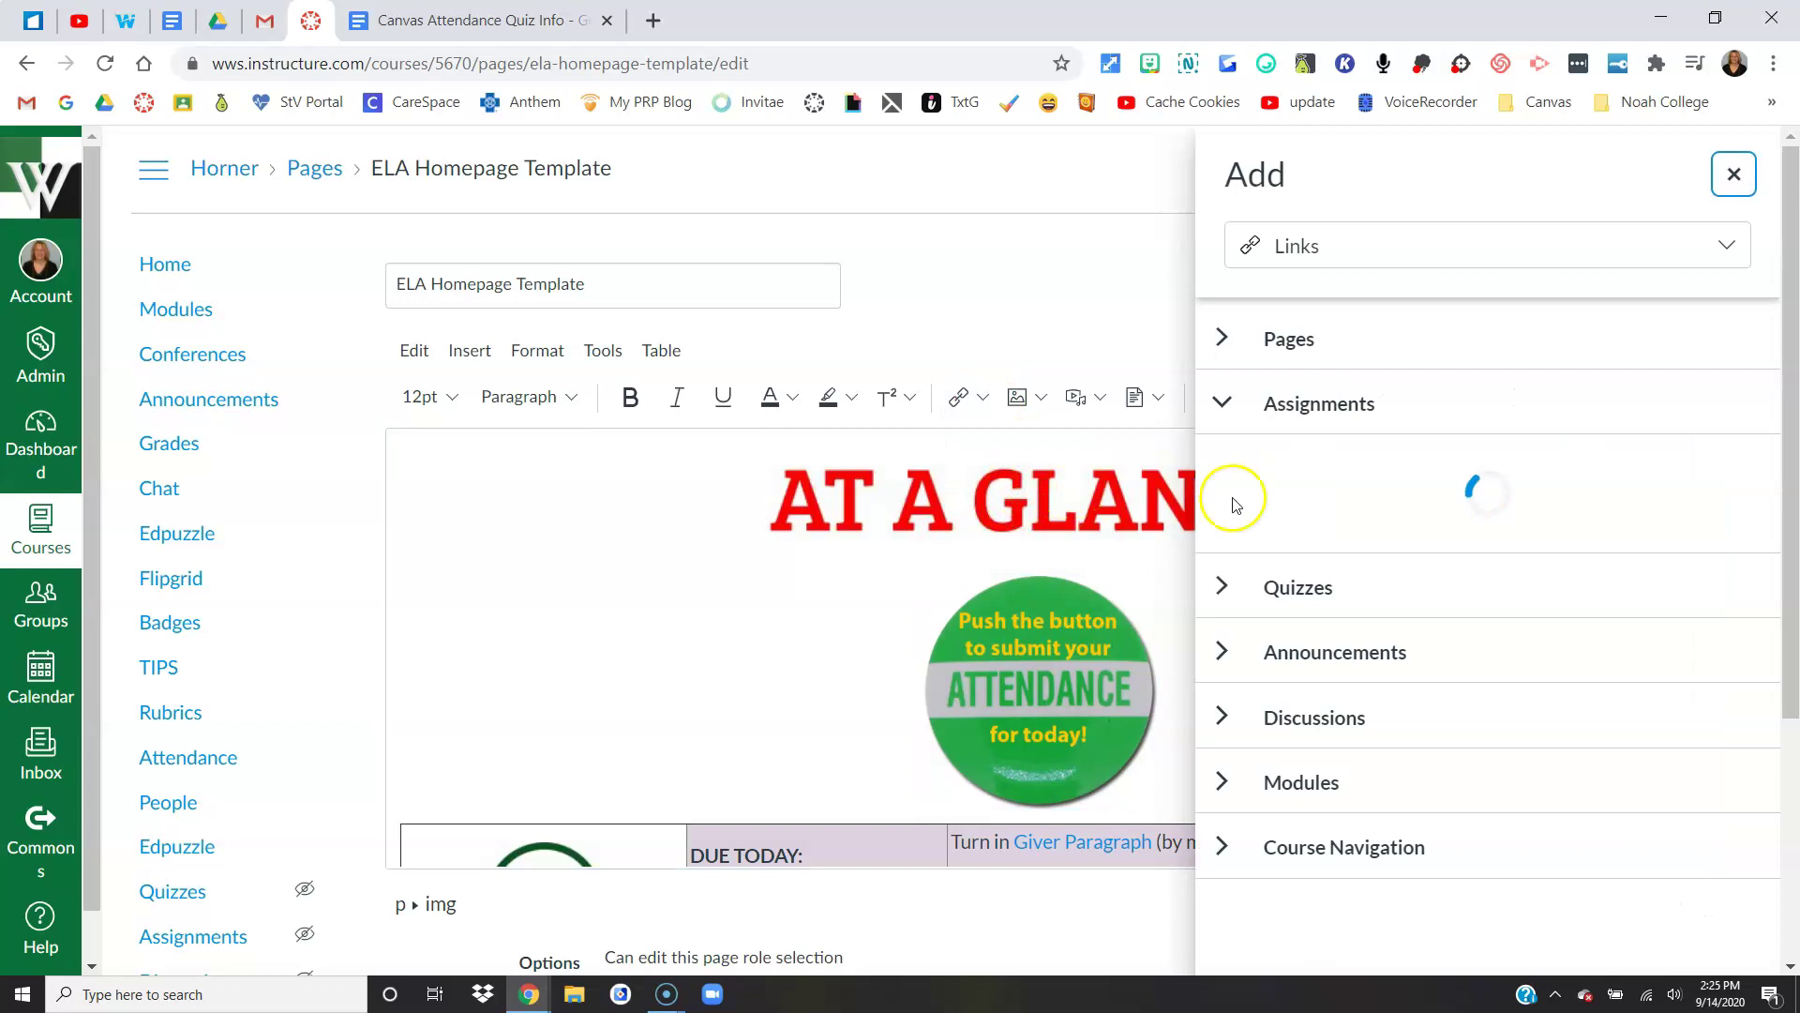
click(1219, 411)
click(1223, 664)
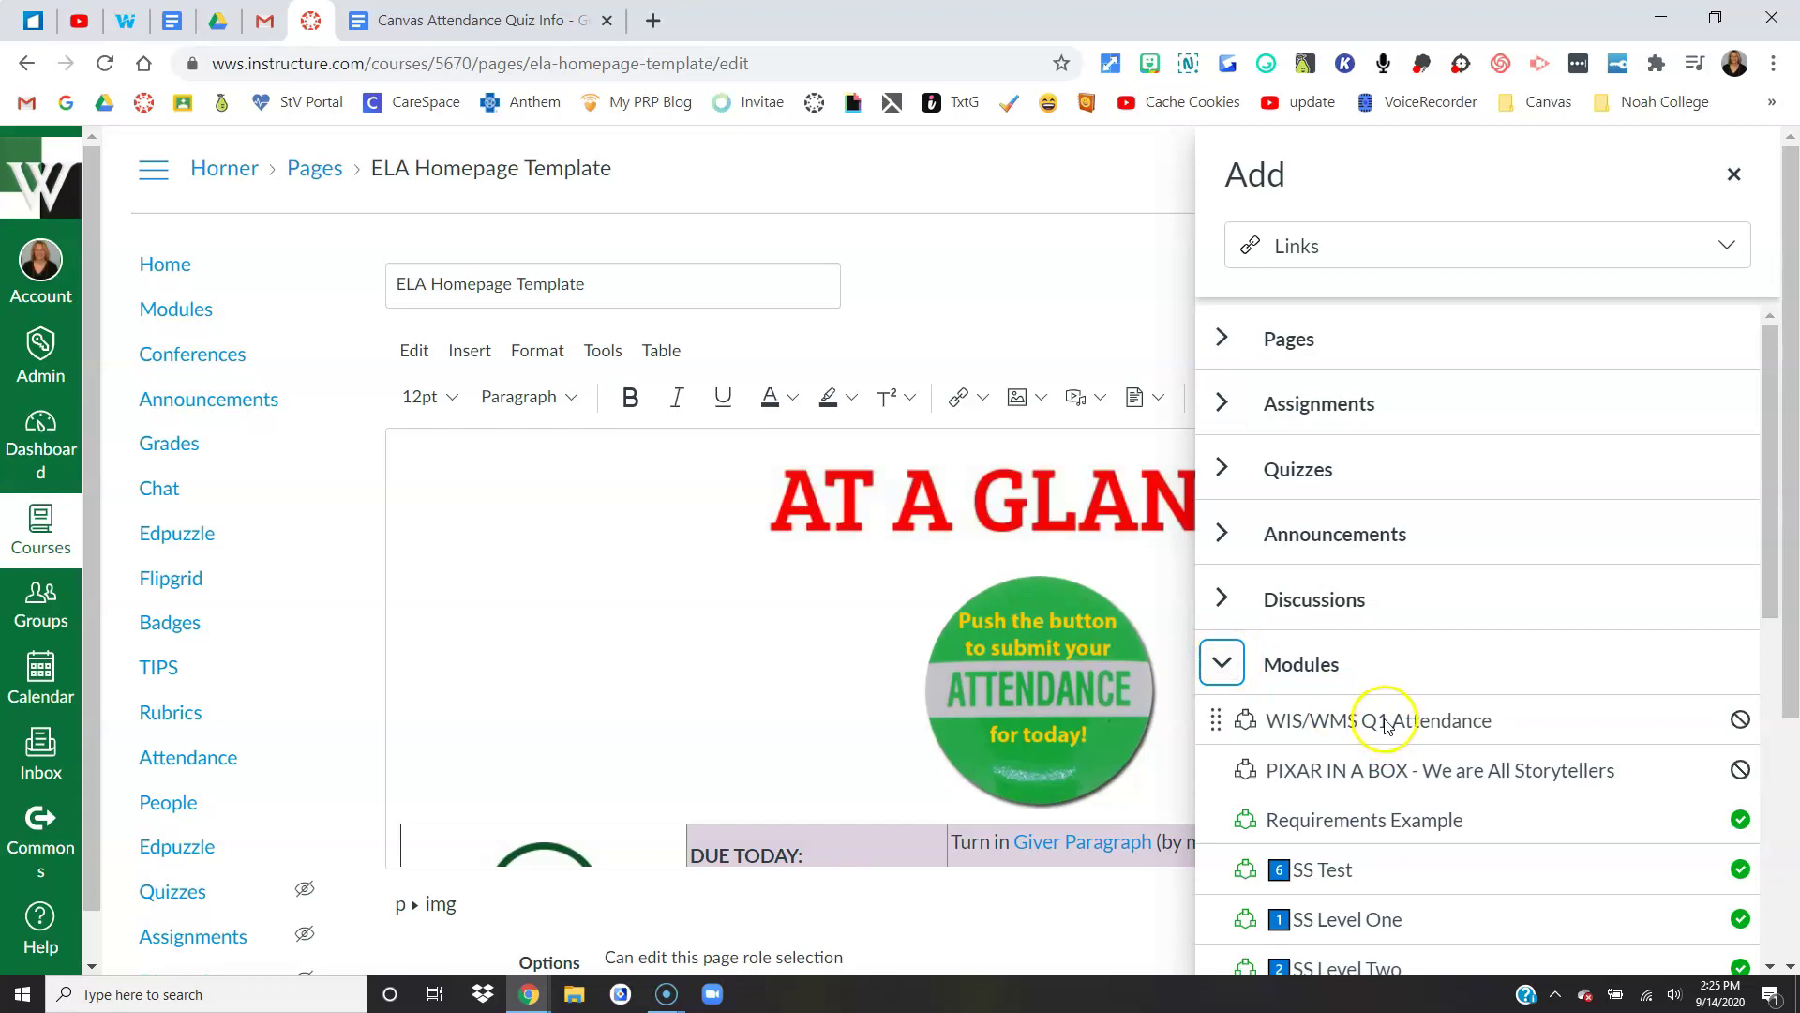
click(1412, 725)
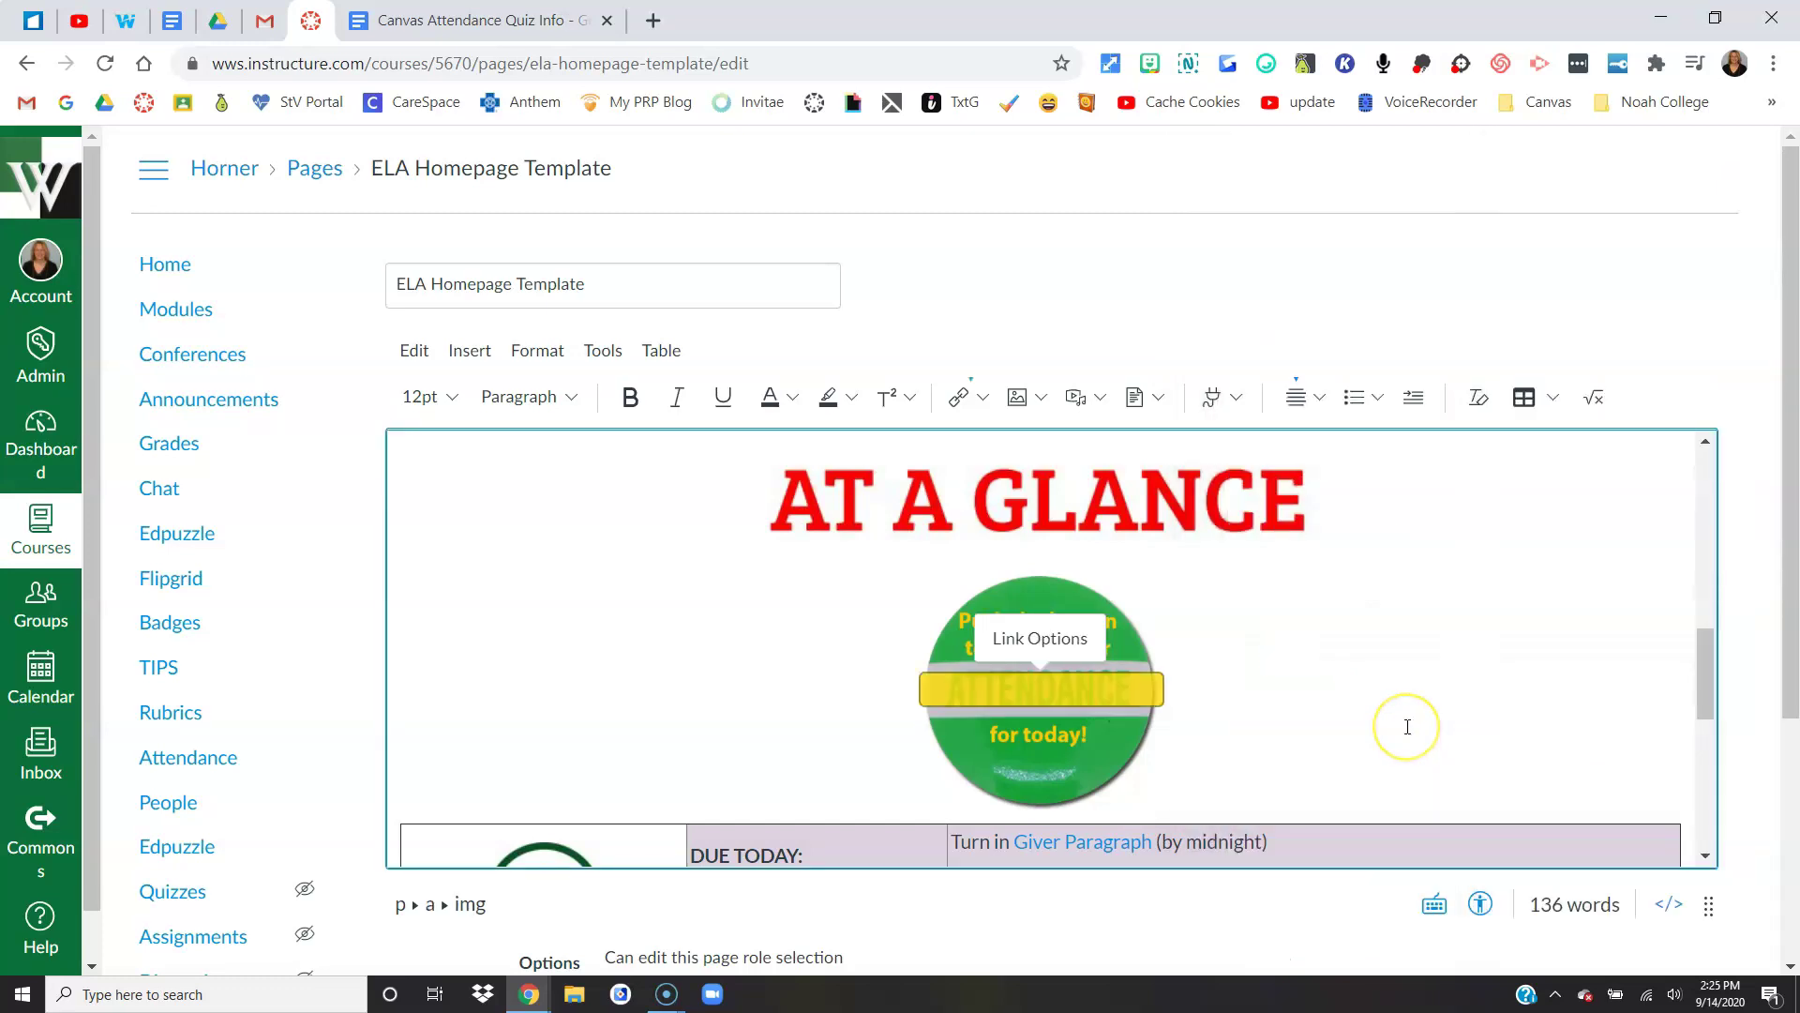
Save the edited ELA Homepage Template
scroll(1728, 698, down, 2)
scroll(1728, 699, down, 2)
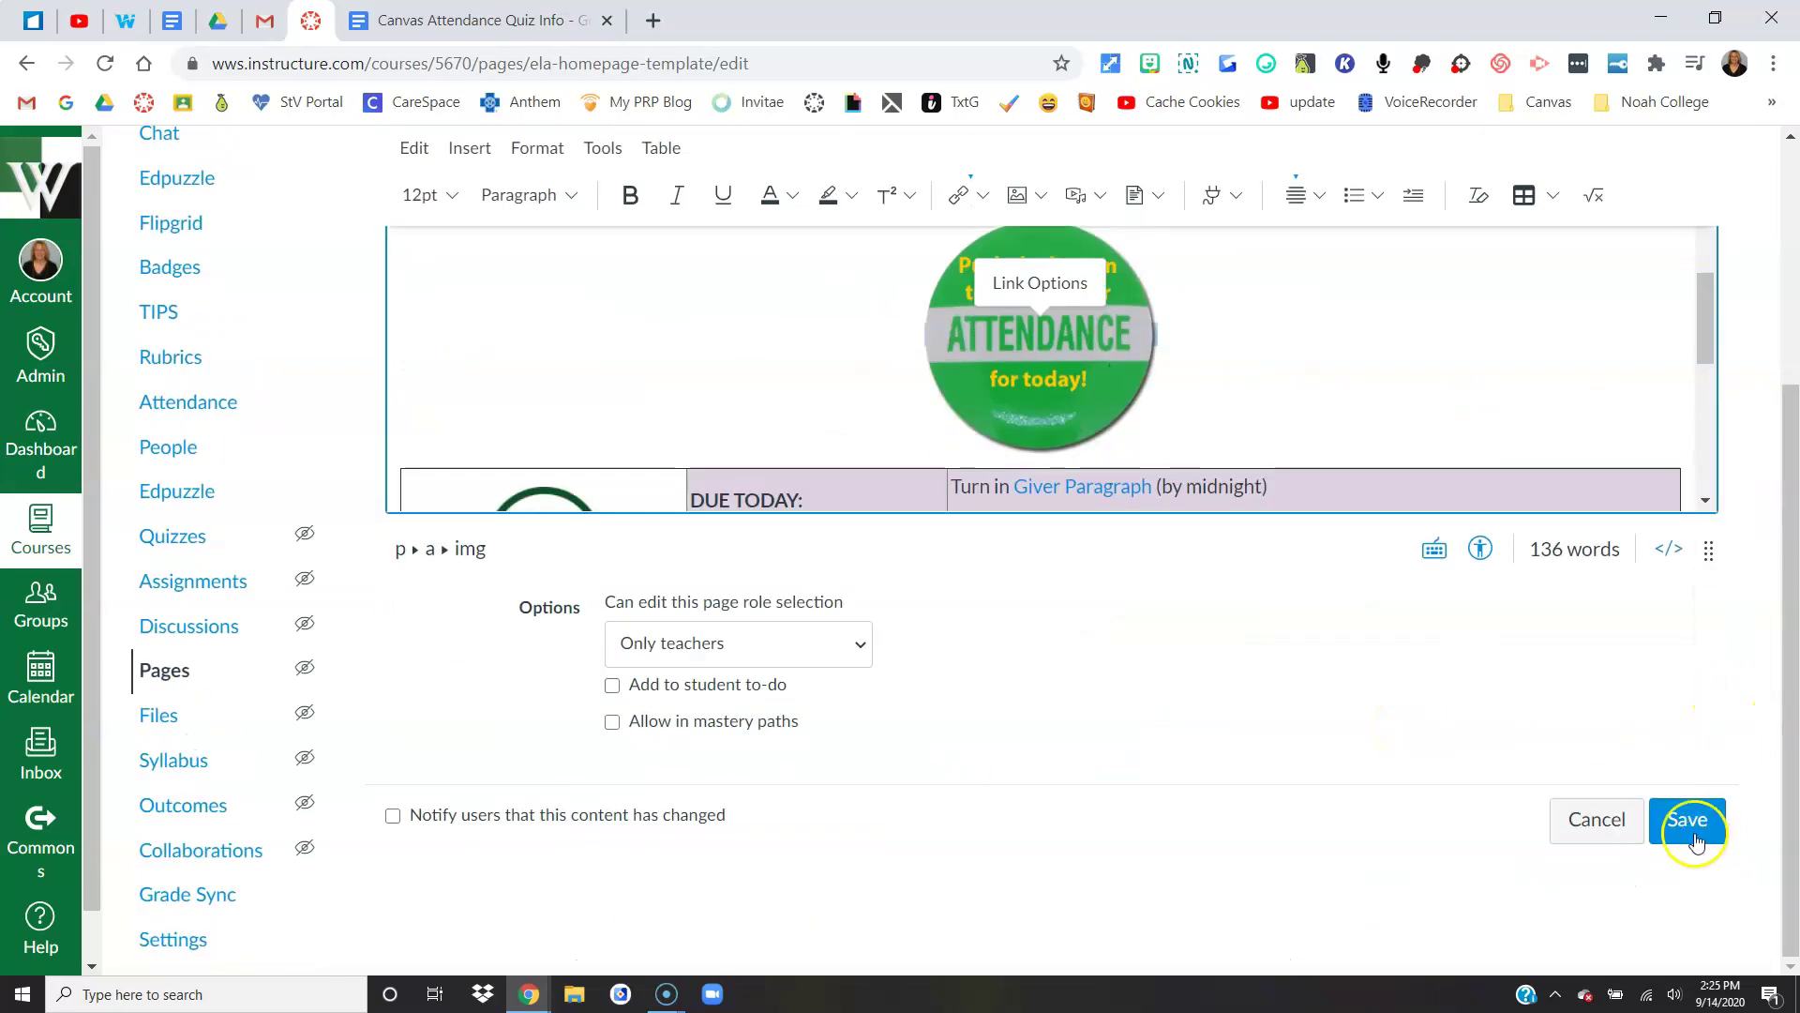
click(1687, 820)
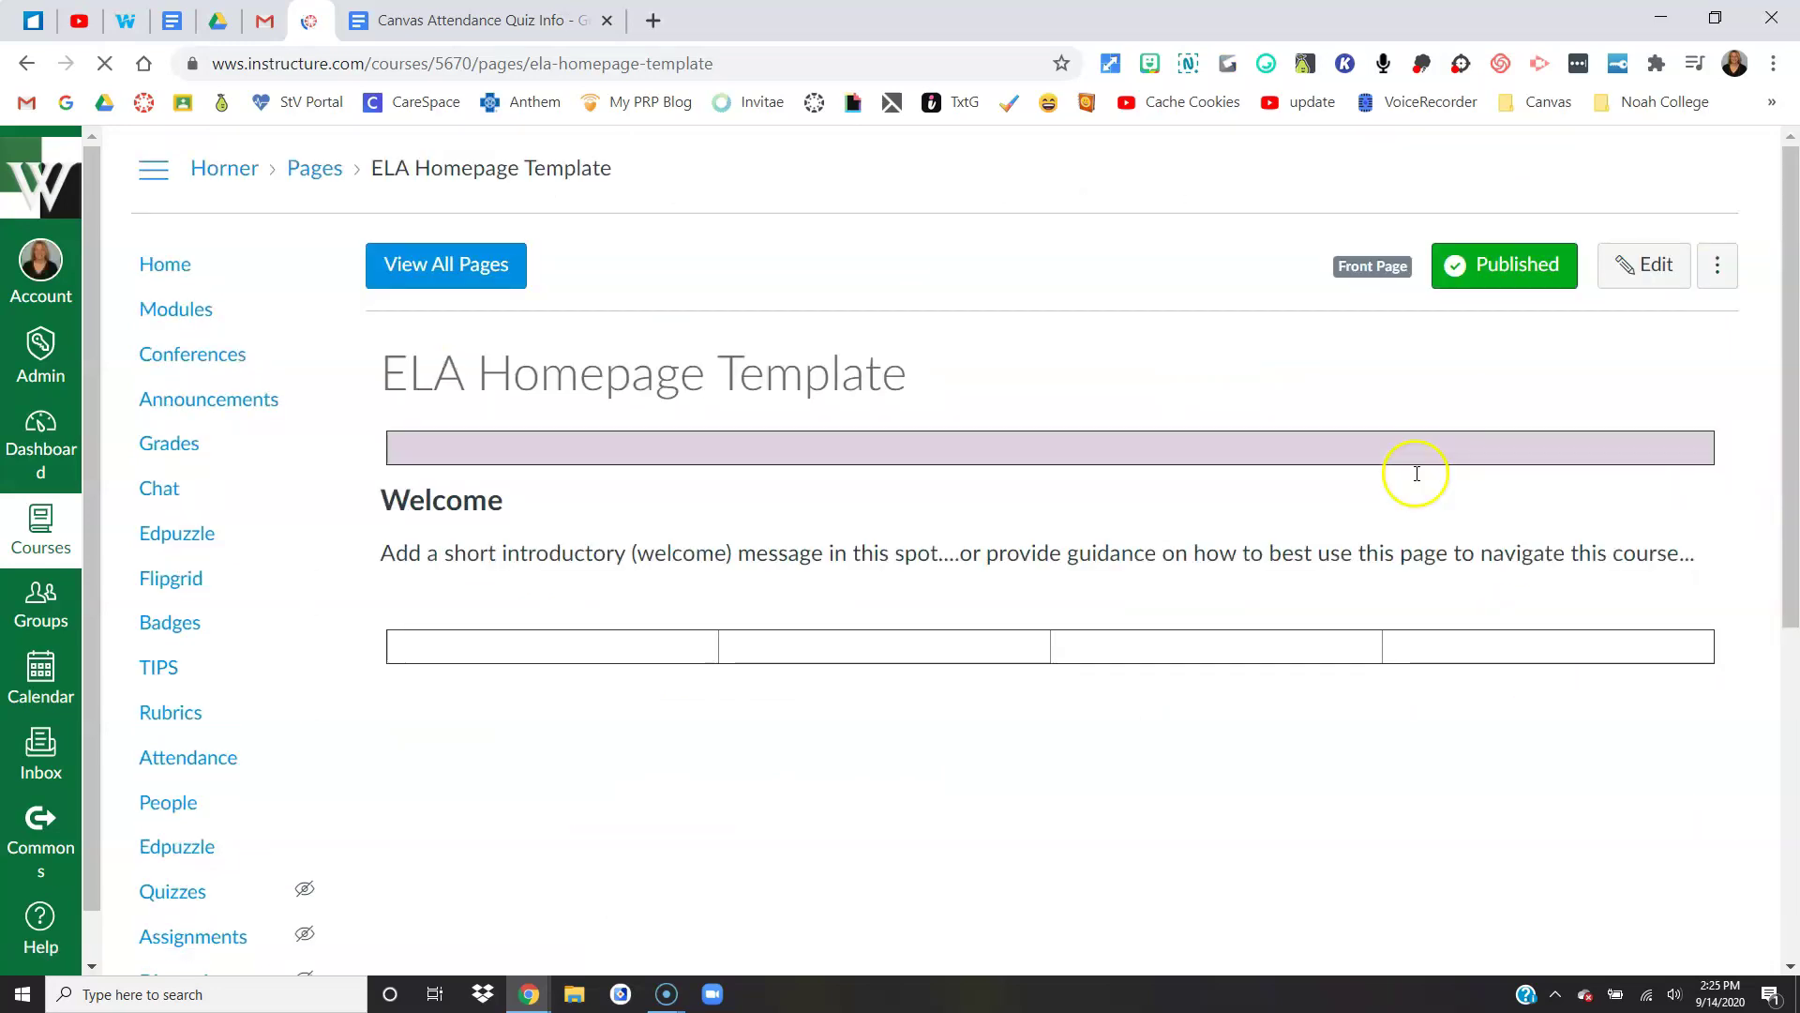
Test the green Attendance button on the home page, confirming it opens the WIS/WMS Q1 Attendance quizzes
scroll(1019, 636, down, 8)
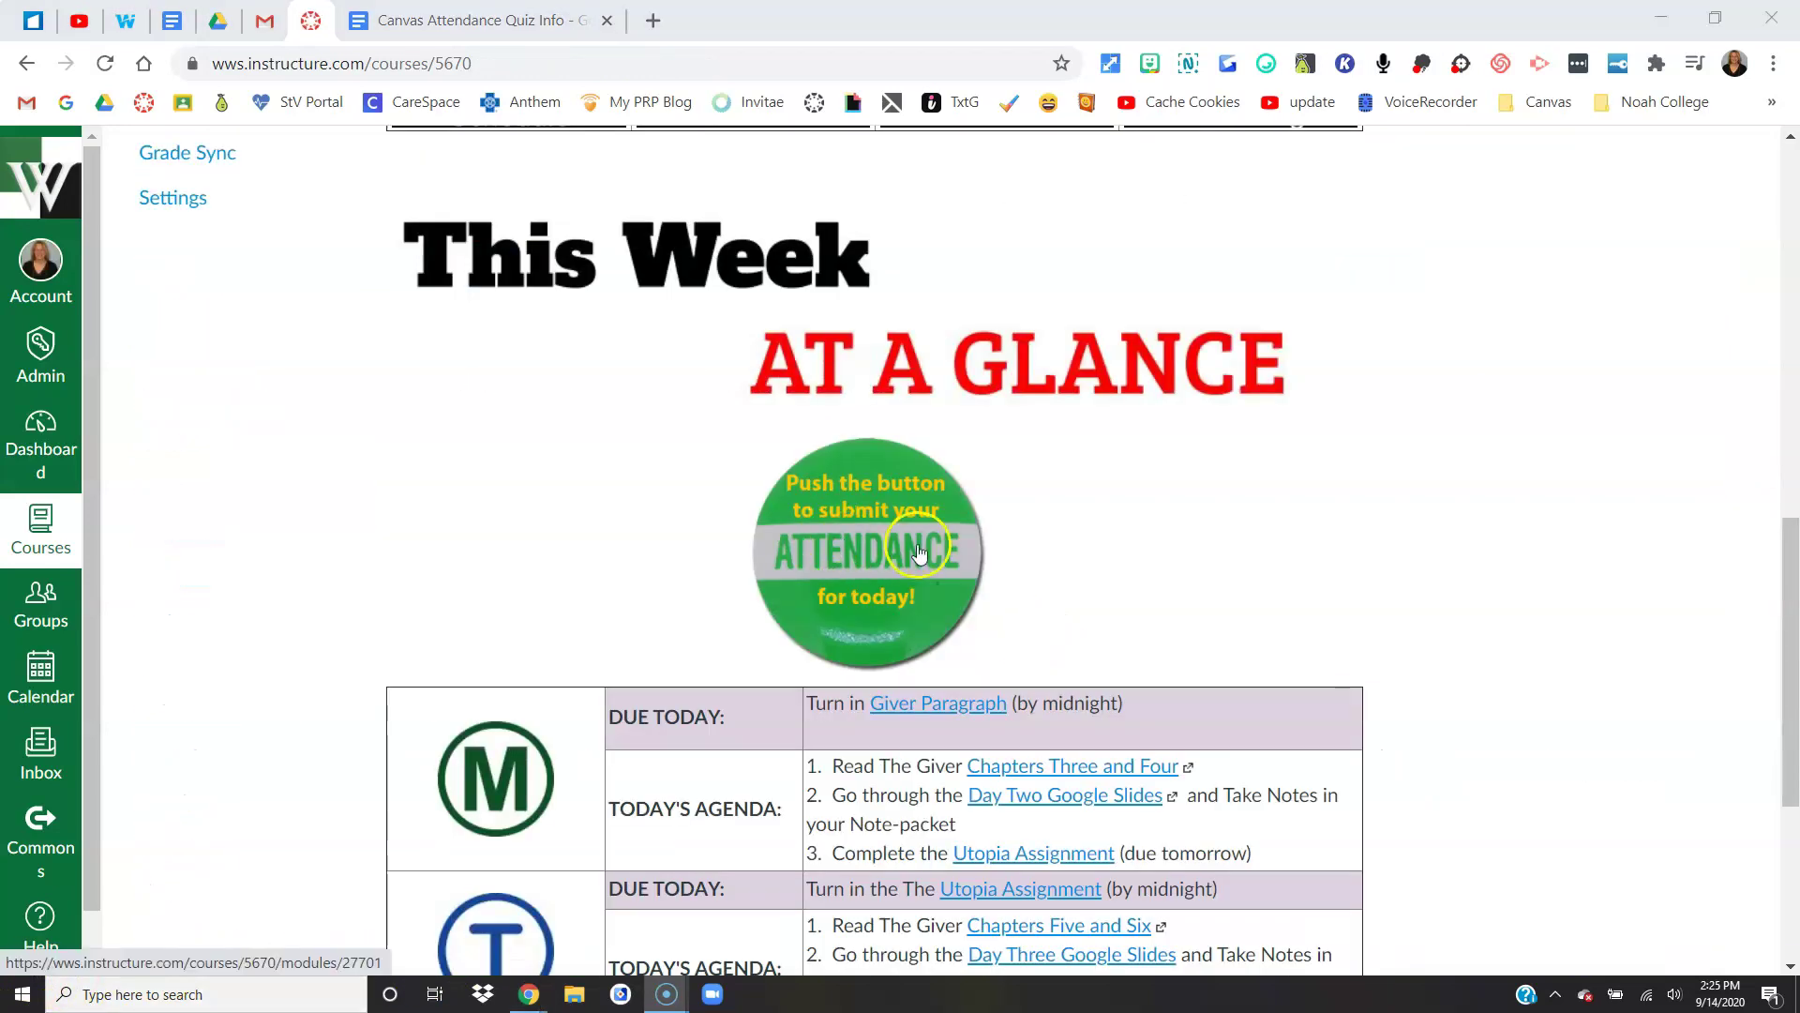
click(864, 560)
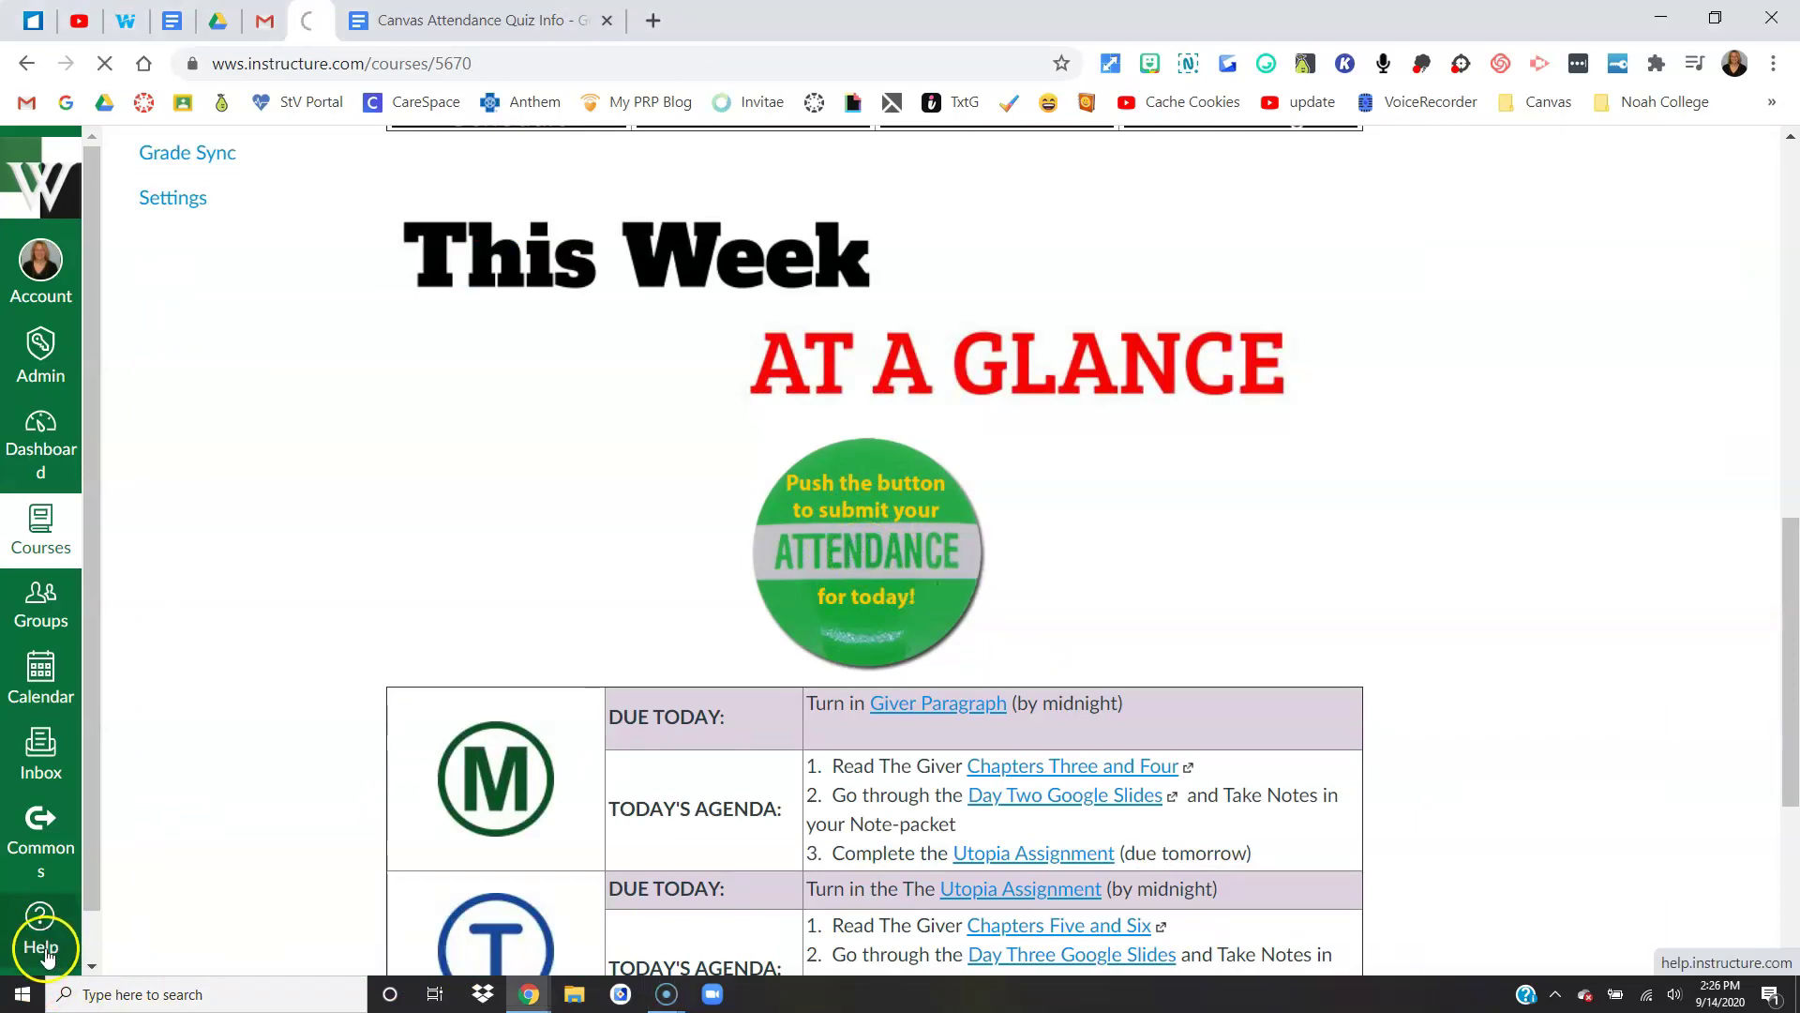
scroll(966, 724, down, 2)
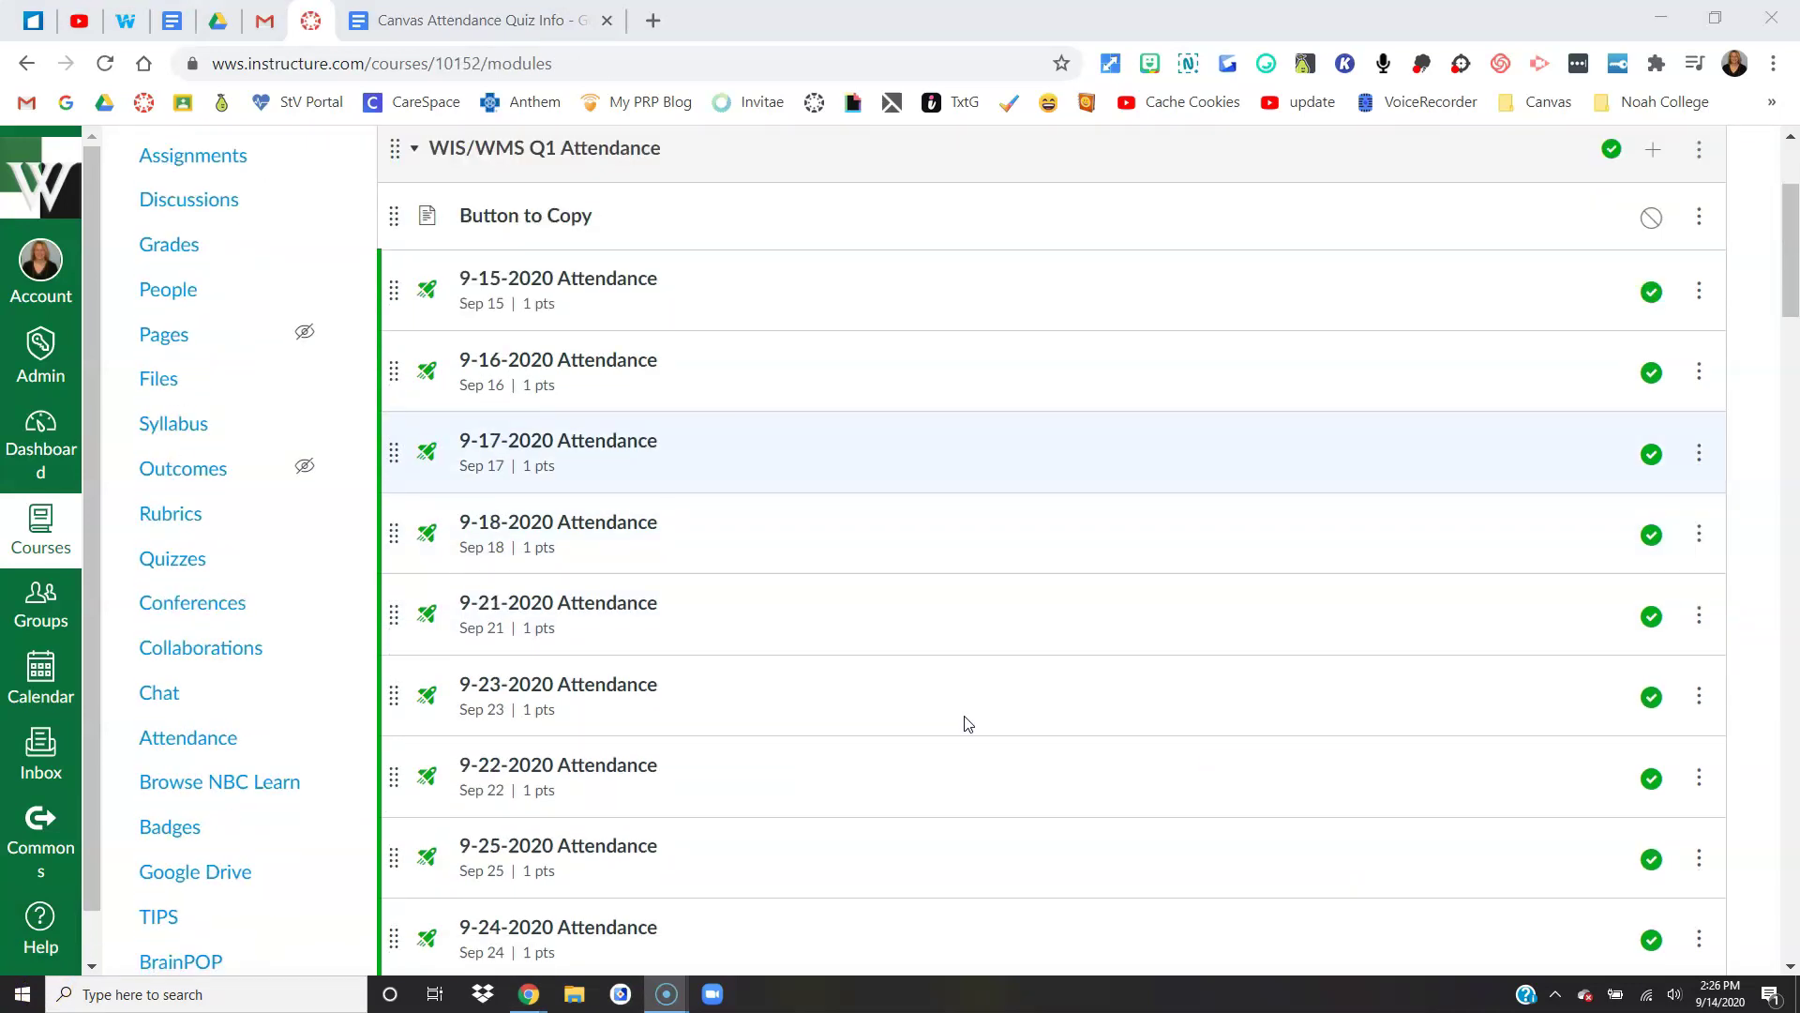
click(1665, 640)
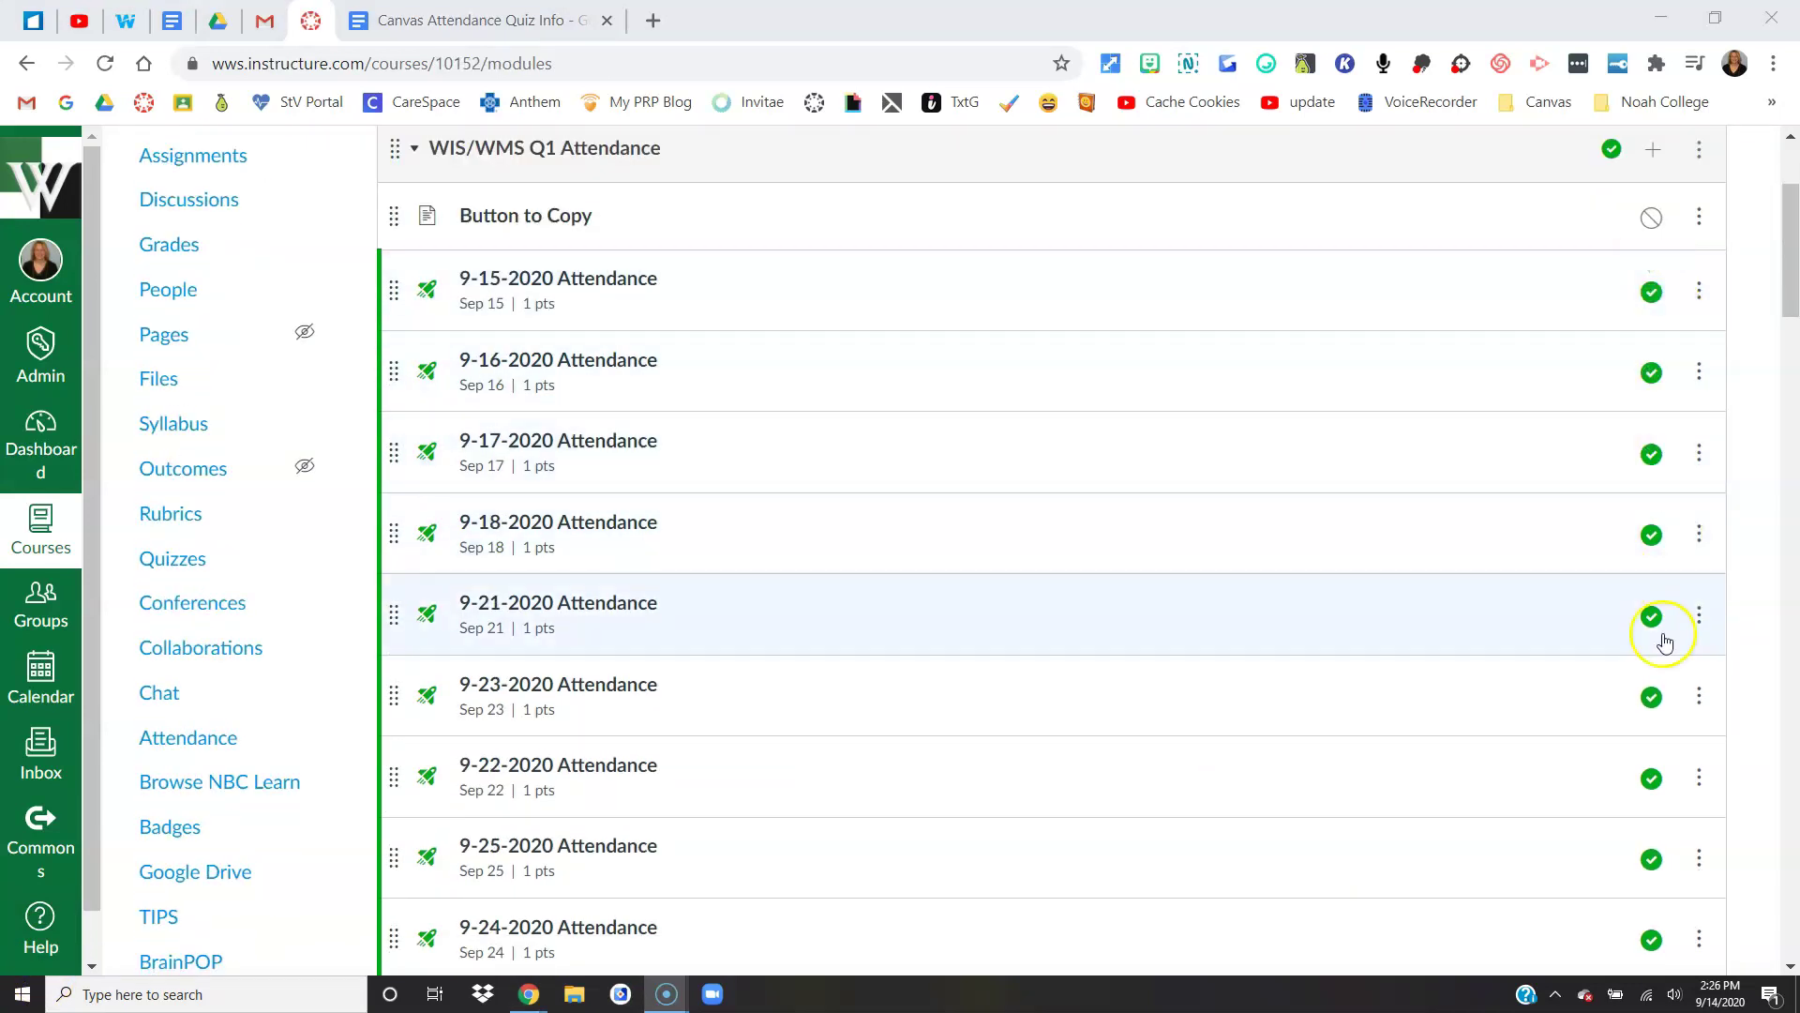